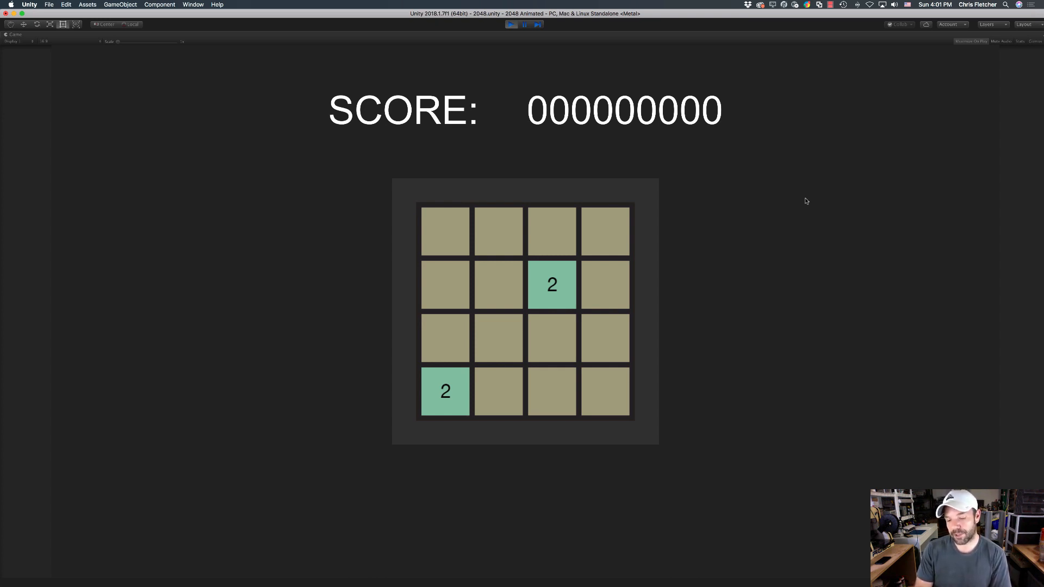
Step: Play the 2048 game, sliding tiles left and down to build an 8 tile in the board's lower-left corner
{"action": "key", "text": "Left"}
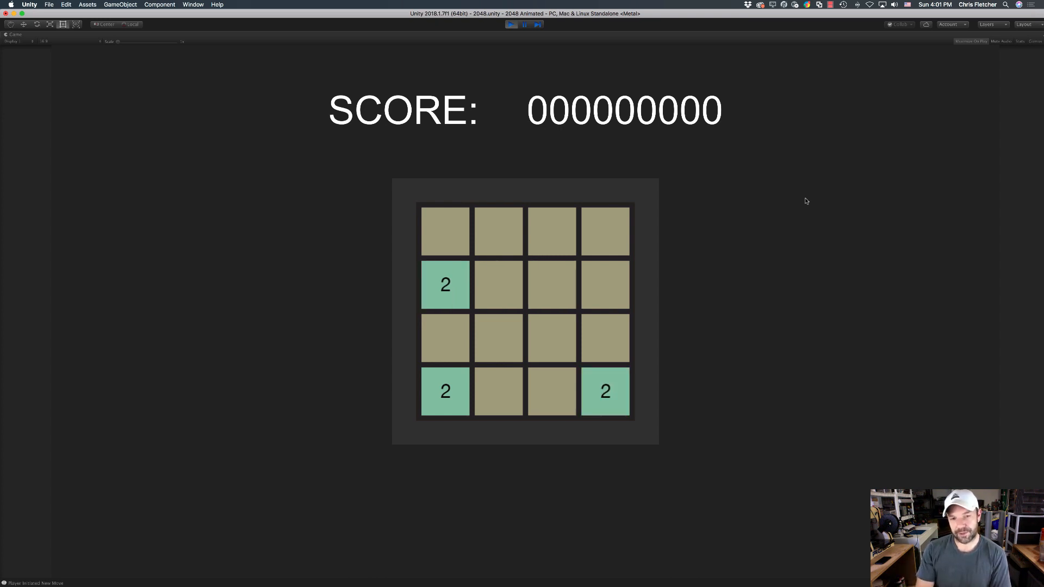
{"action": "key", "text": "Down"}
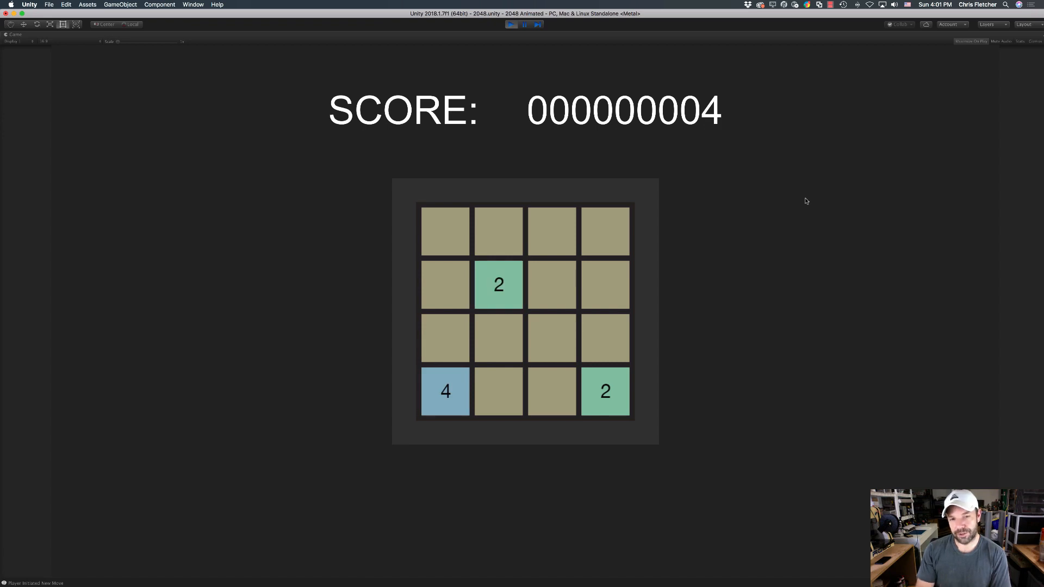
{"action": "key", "text": "Left"}
{"action": "key", "text": "Down"}
{"action": "key", "text": "Left"}
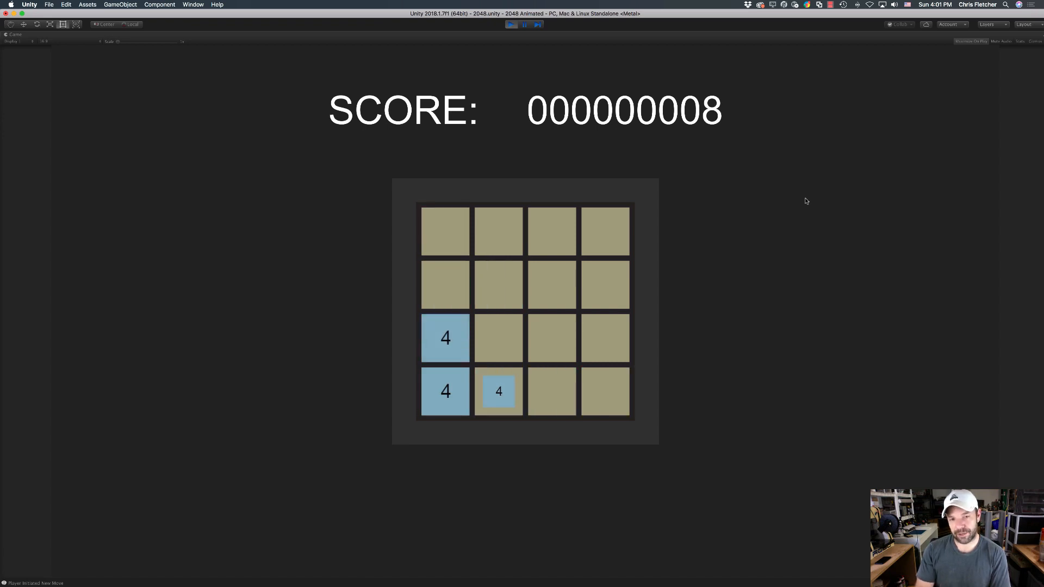
{"action": "key", "text": "Down"}
{"action": "key", "text": "Left"}
{"action": "key", "text": "Down"}
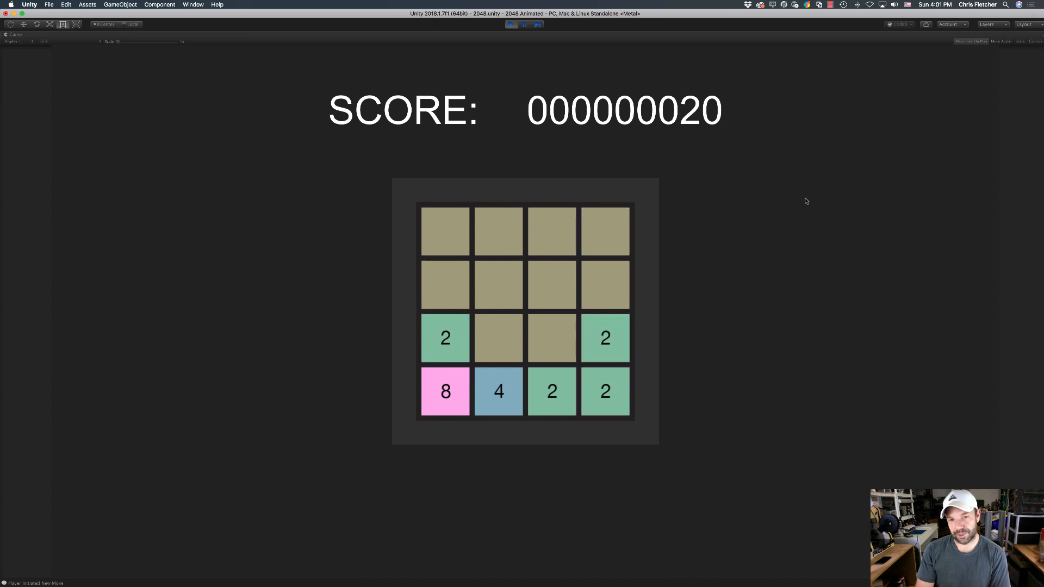
Step: Merge the two 8 tiles in the board's bottom row into a 16 in the corner
{"action": "key", "text": "Left"}
{"action": "key", "text": "Left"}
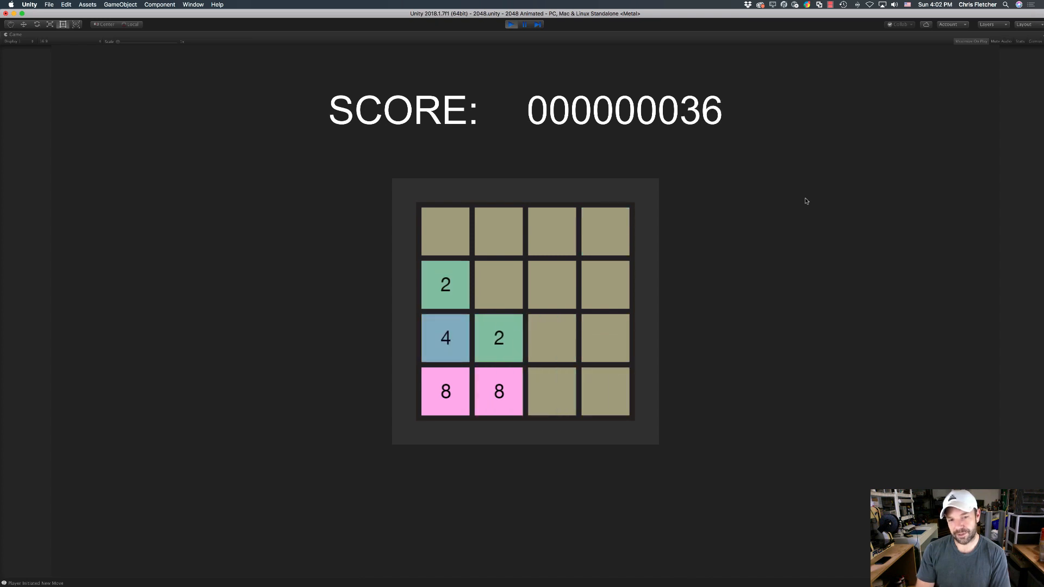
{"action": "key", "text": "Left"}
{"action": "key", "text": "Up"}
{"action": "key", "text": "Down"}
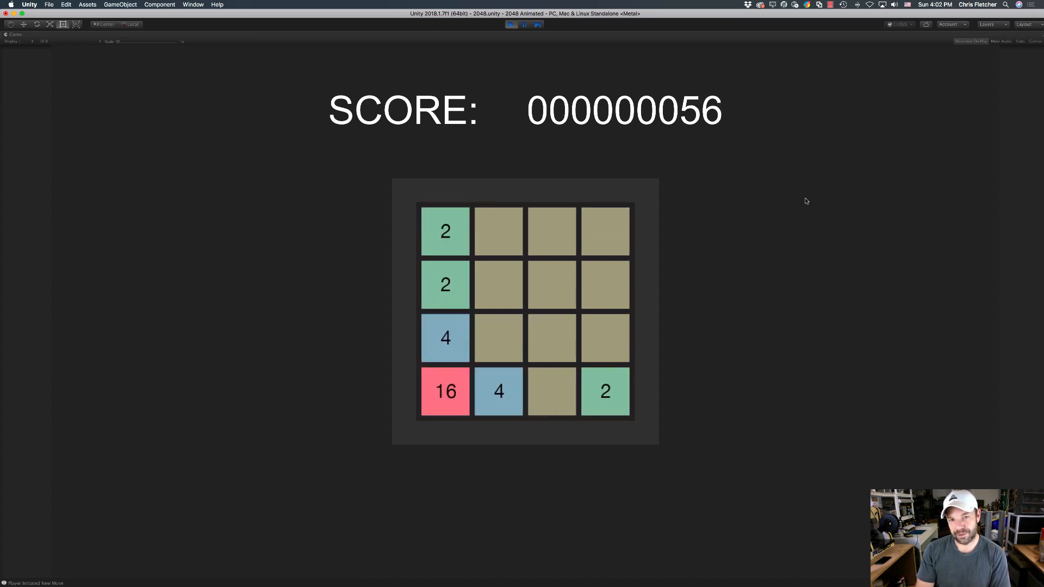
Step: Combine the smaller tiles into an 8 above and an 8 beside the corner 16
{"action": "key", "text": "Left"}
{"action": "key", "text": "Down"}
{"action": "key", "text": "Left"}
{"action": "key", "text": "Down"}
{"action": "key", "text": "Left"}
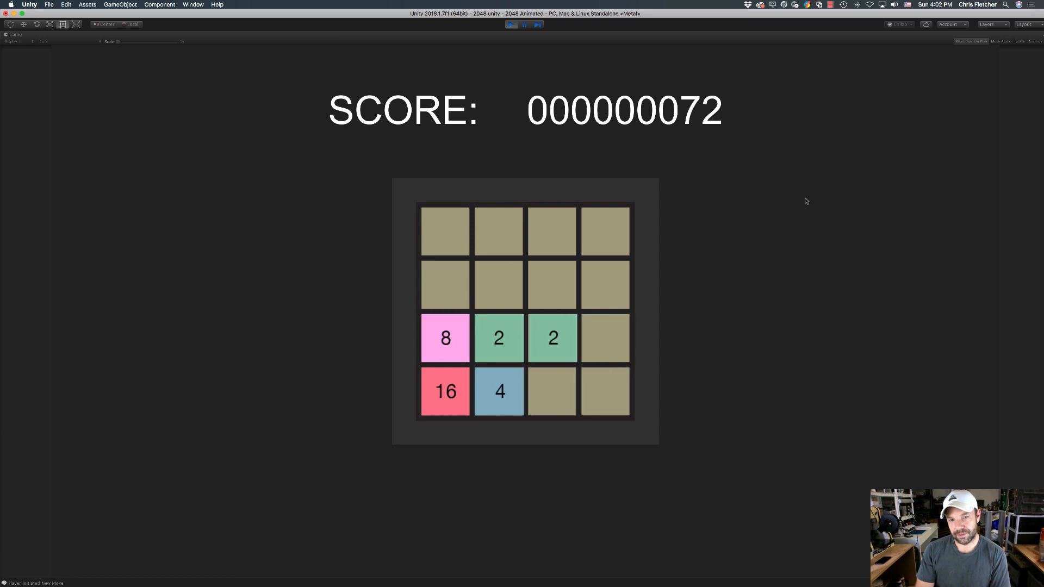
{"action": "key", "text": "Down"}
{"action": "key", "text": "Left"}
{"action": "key", "text": "Down"}
{"action": "key", "text": "Left"}
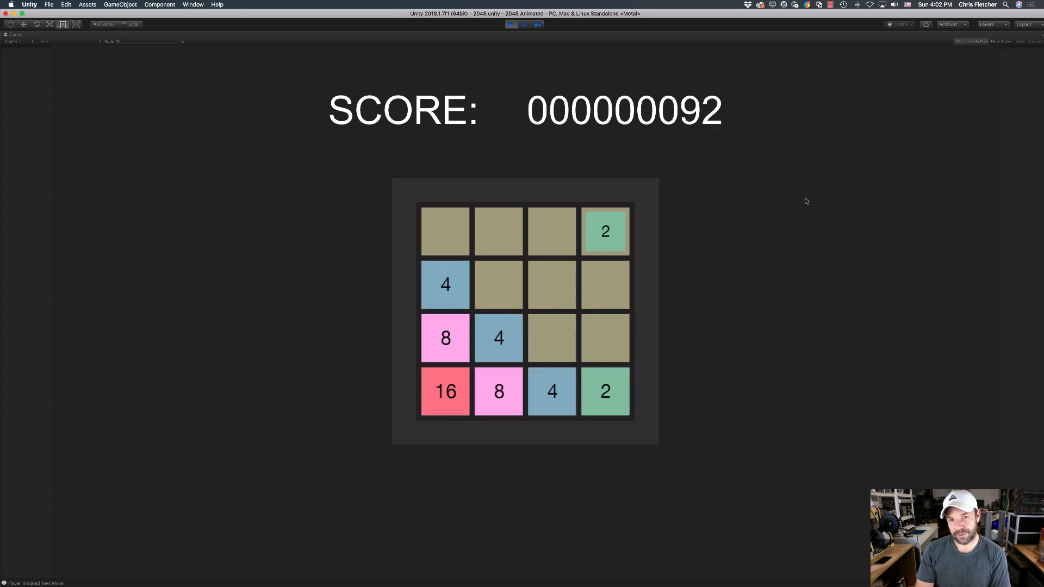
Step: Keep merging tiles toward the lower-left corner to build a 32 with a 16 above it
{"action": "key", "text": "Left"}
{"action": "key", "text": "Down"}
{"action": "key", "text": "Left"}
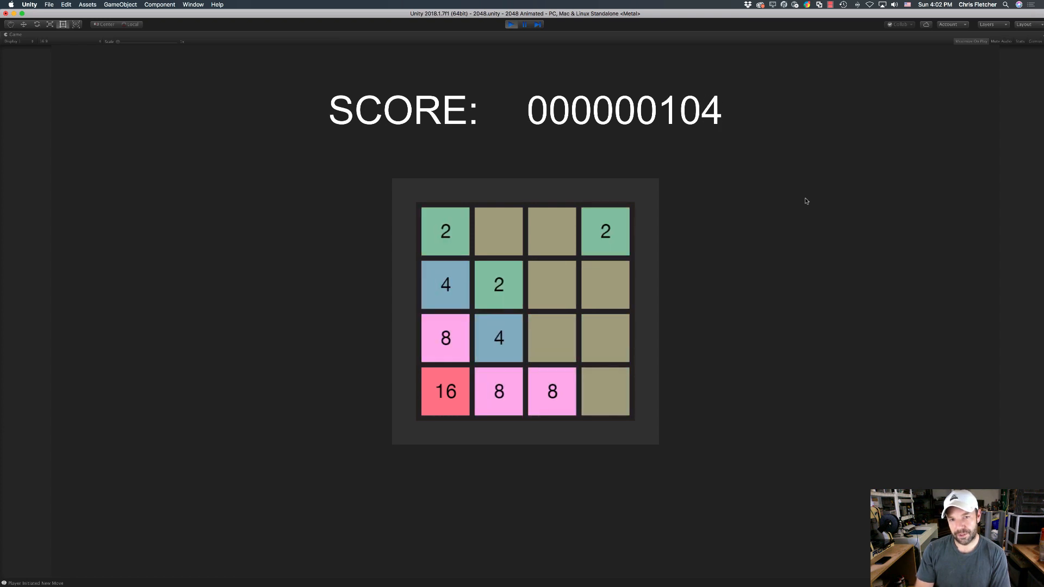
{"action": "key", "text": "Left"}
{"action": "key", "text": "Down"}
{"action": "key", "text": "Left"}
{"action": "key", "text": "Down"}
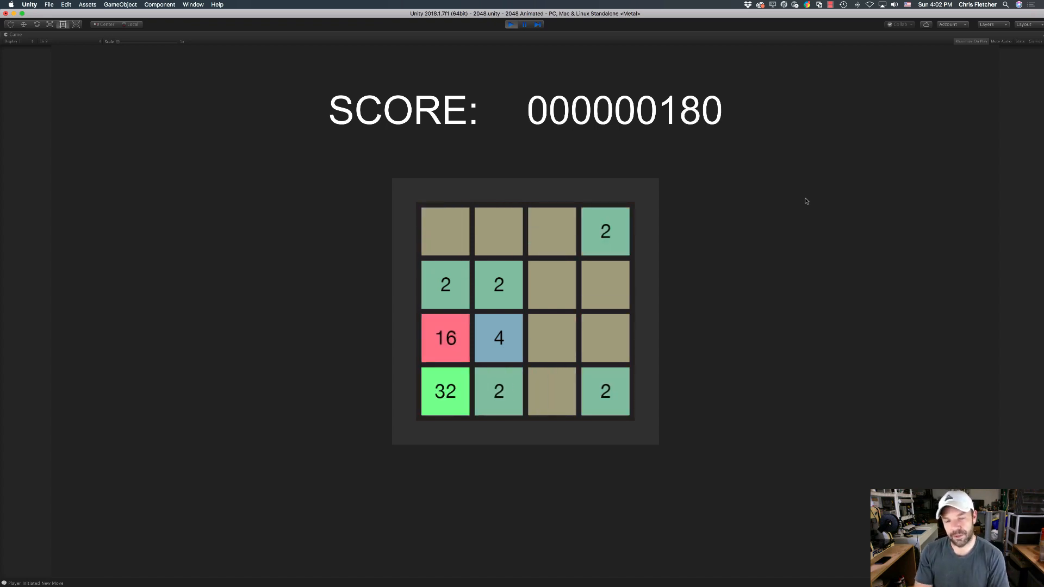
Step: Merge the tiles along the board's bottom row to build a 16 beside the corner 32
{"action": "key", "text": "Left"}
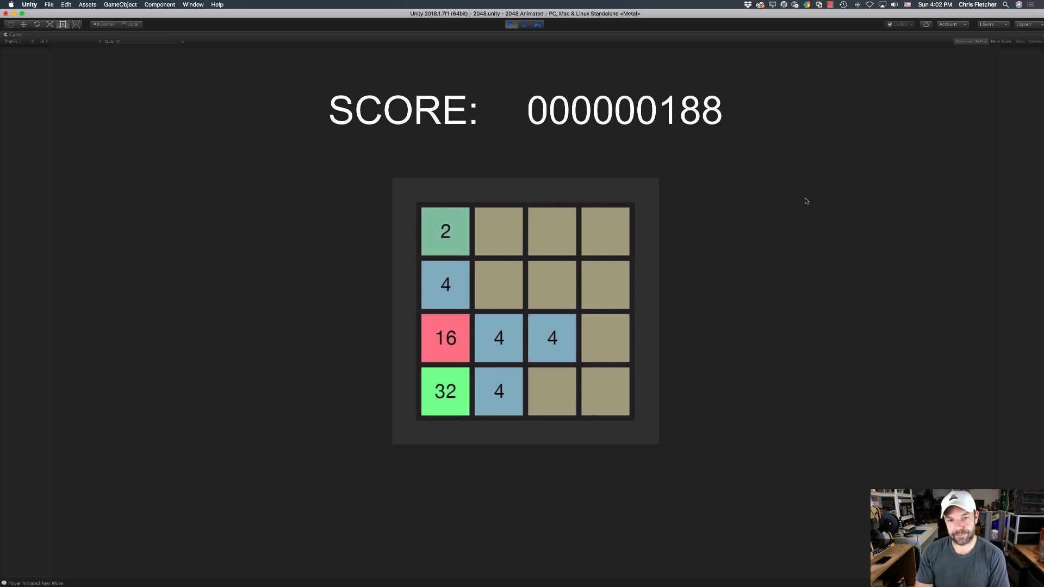
{"action": "key", "text": "Down"}
{"action": "key", "text": "Down"}
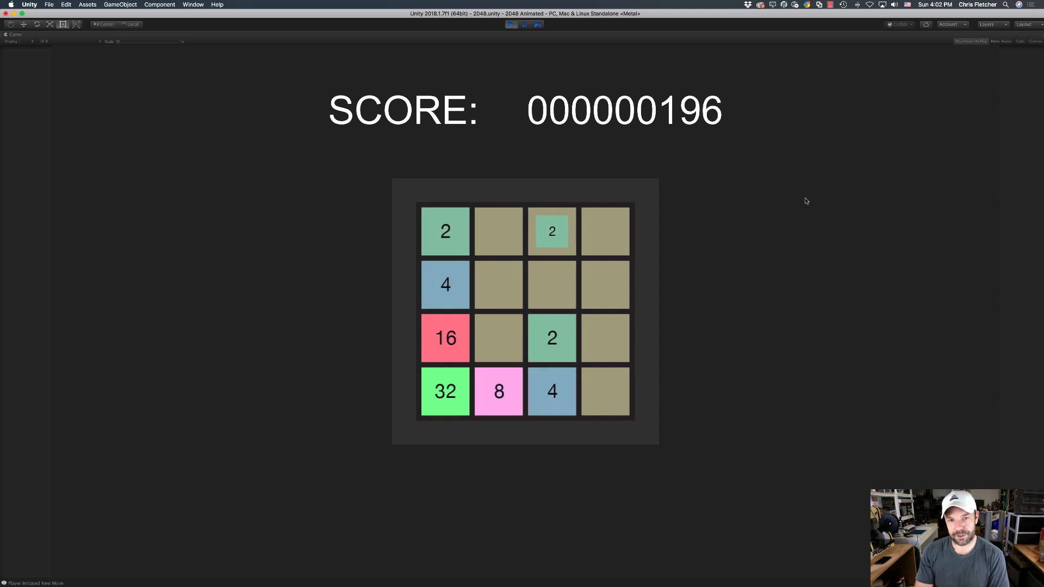
{"action": "key", "text": "Down"}
{"action": "key", "text": "Down"}
{"action": "key", "text": "Down"}
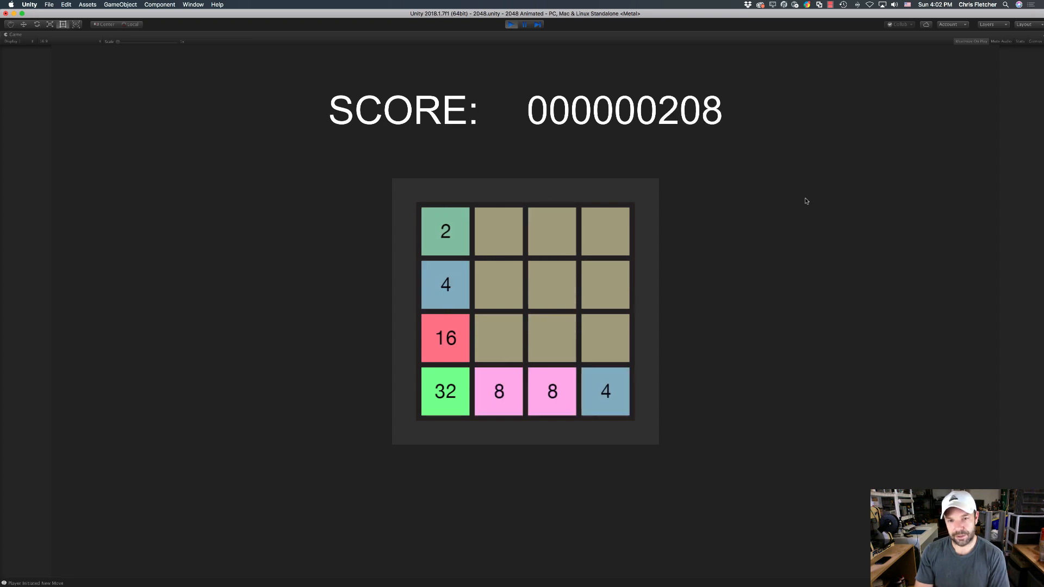
{"action": "key", "text": "Left"}
{"action": "key", "text": "Down"}
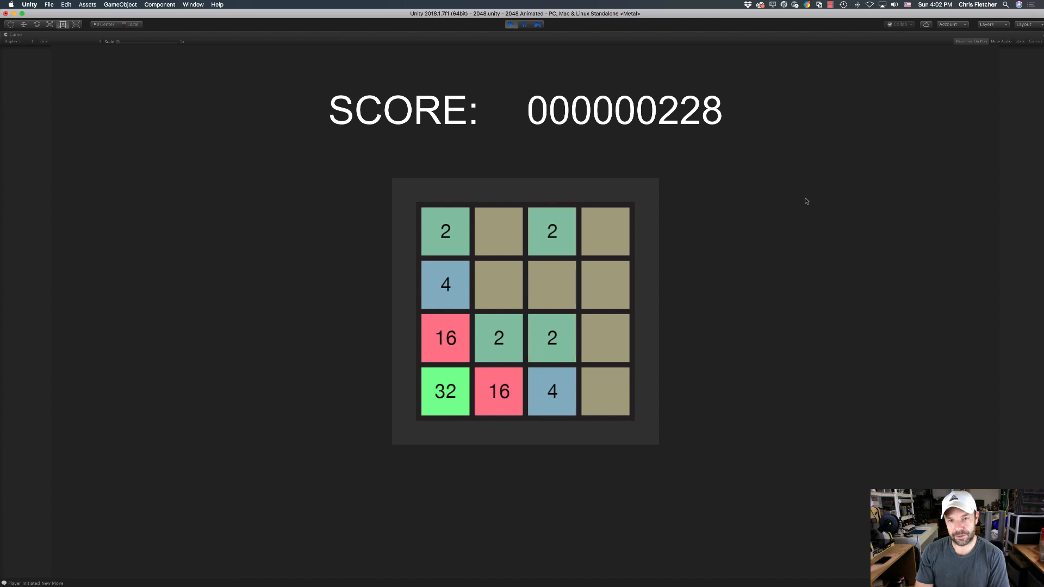
Step: Merge the small tiles into an 8 in the first column and an 8 in the bottom row
{"action": "key", "text": "Left"}
{"action": "key", "text": "Down"}
{"action": "key", "text": "Down"}
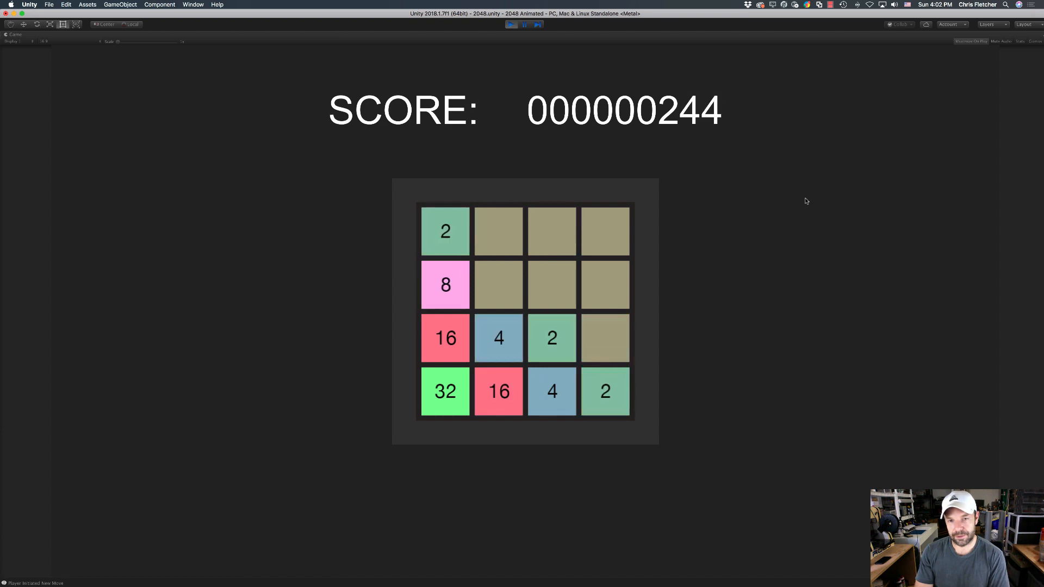
{"action": "key", "text": "Up"}
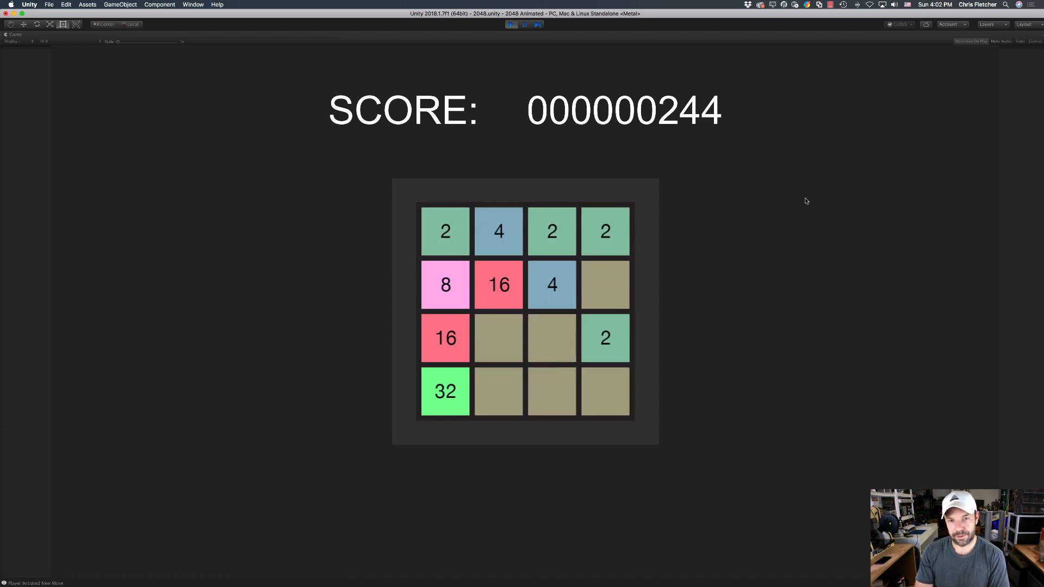
{"action": "key", "text": "Down"}
{"action": "key", "text": "Left"}
{"action": "key", "text": "Left"}
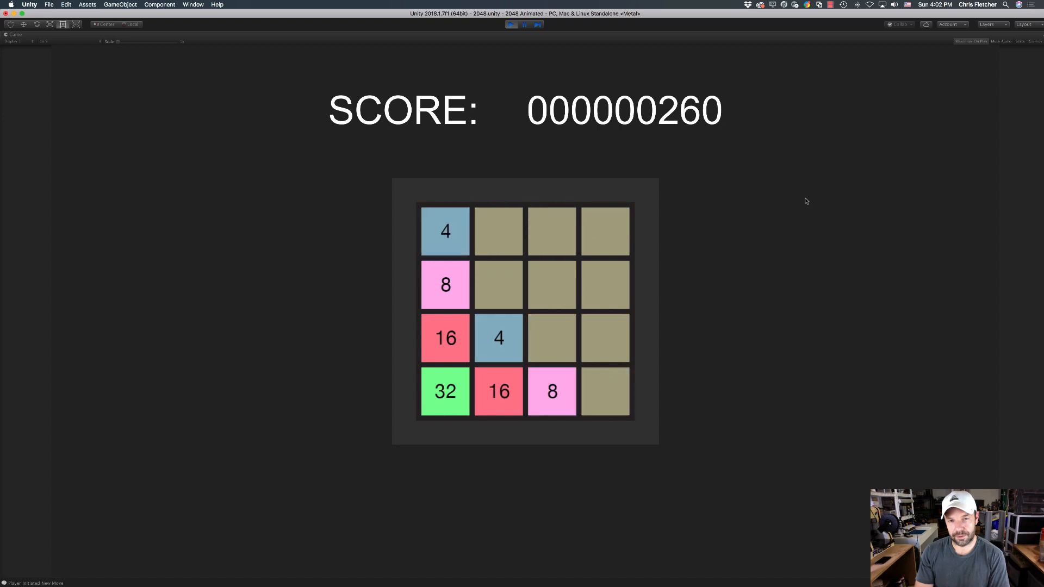
Step: Shift the tiles up, left and down to merge the first column into a 64 in the corner
{"action": "key", "text": "Up"}
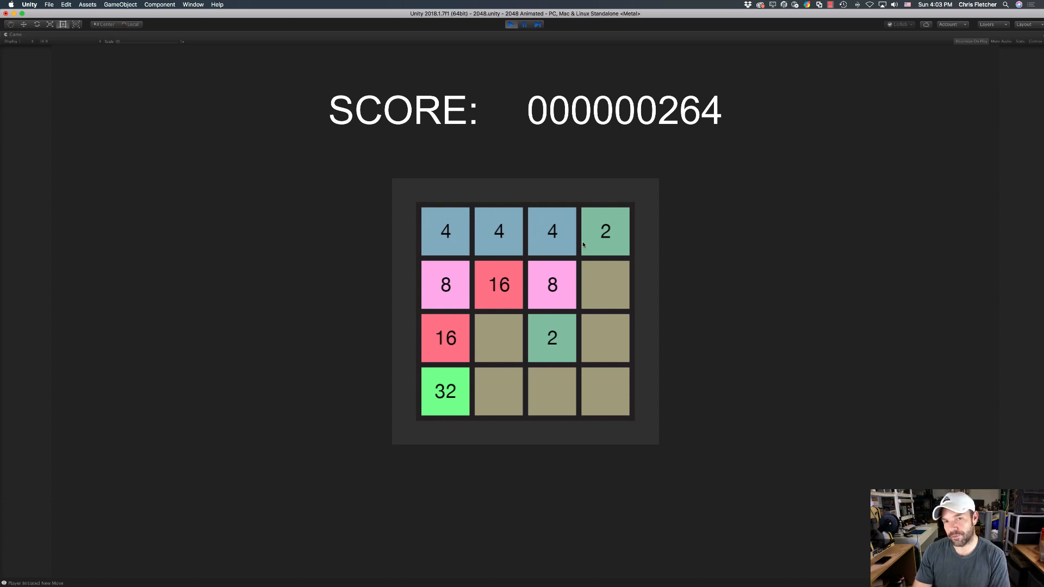
{"action": "key", "text": "Left"}
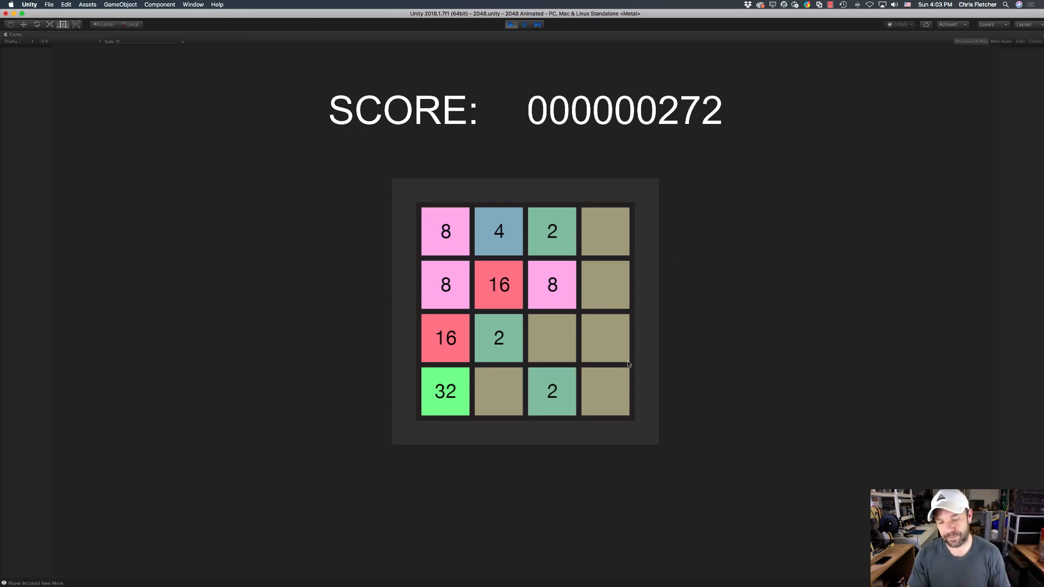
{"action": "key", "text": "Down"}
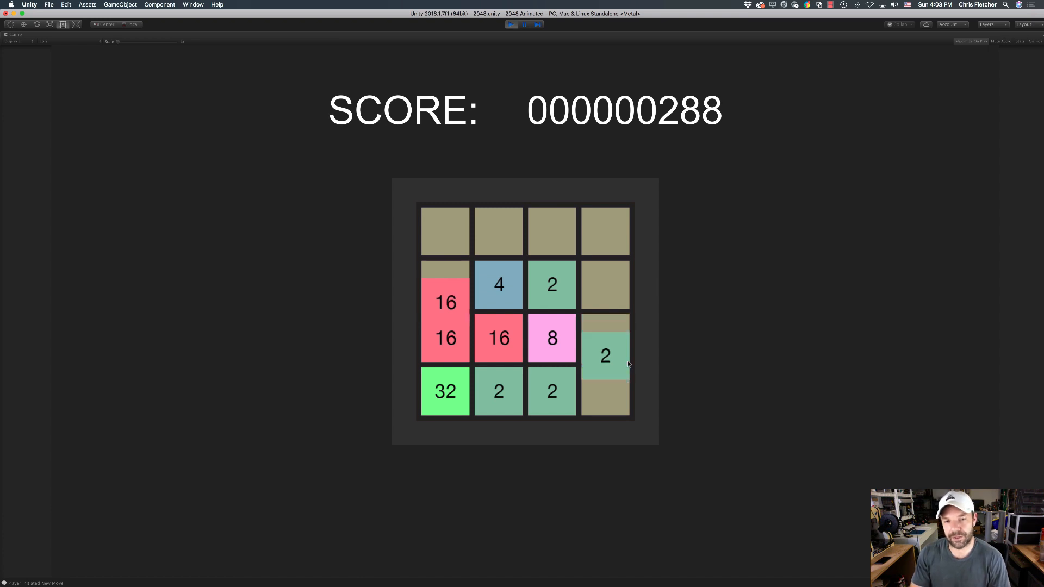
{"action": "key", "text": "Down"}
{"action": "key", "text": "Down"}
{"action": "key", "text": "Left"}
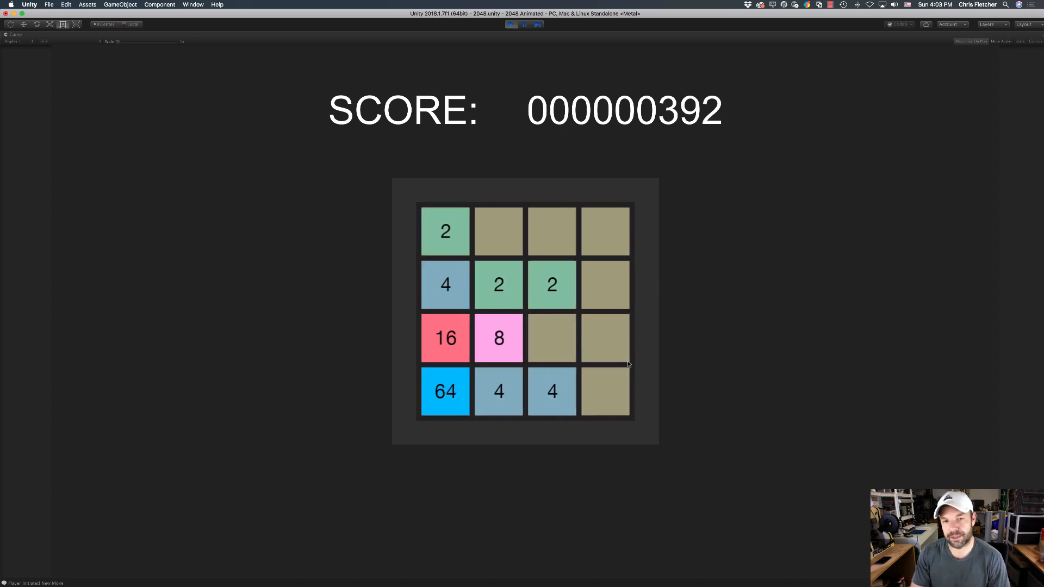
{"action": "key", "text": "Down"}
{"action": "key", "text": "Left"}
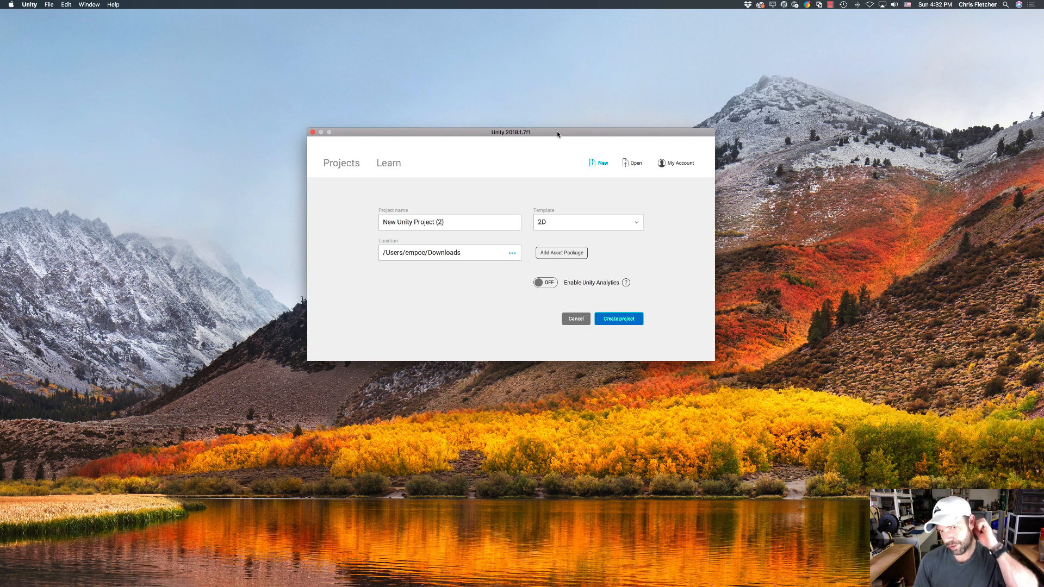
Step: Name the new Unity project 2048
{"action": "left_click", "coordinate": [452, 223]}
{"action": "key", "text": "super+a"}
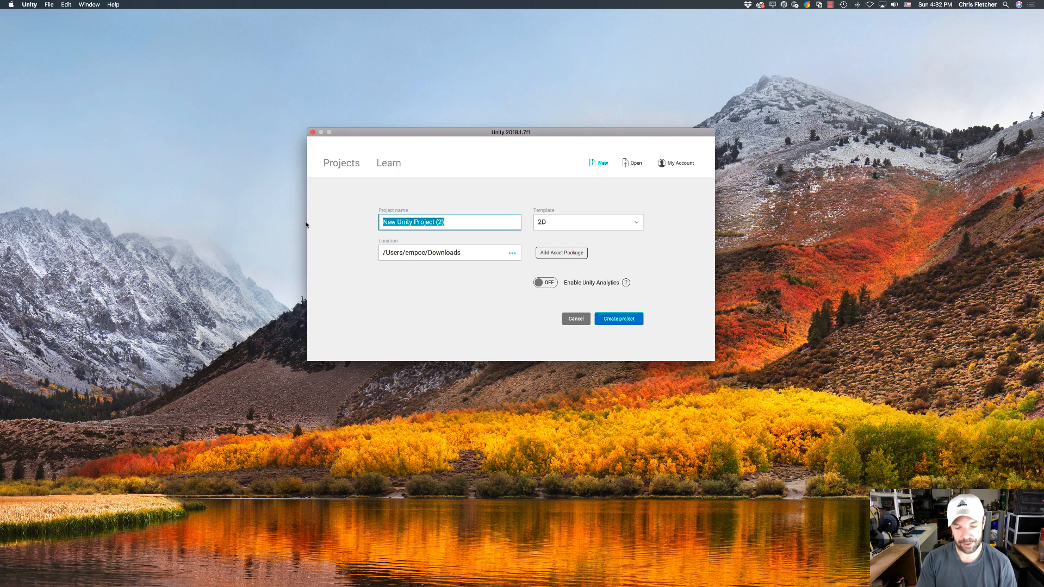
{"action": "type", "text": "2018"}
{"action": "key", "text": "BackSpace"}
{"action": "key", "text": "BackSpace"}
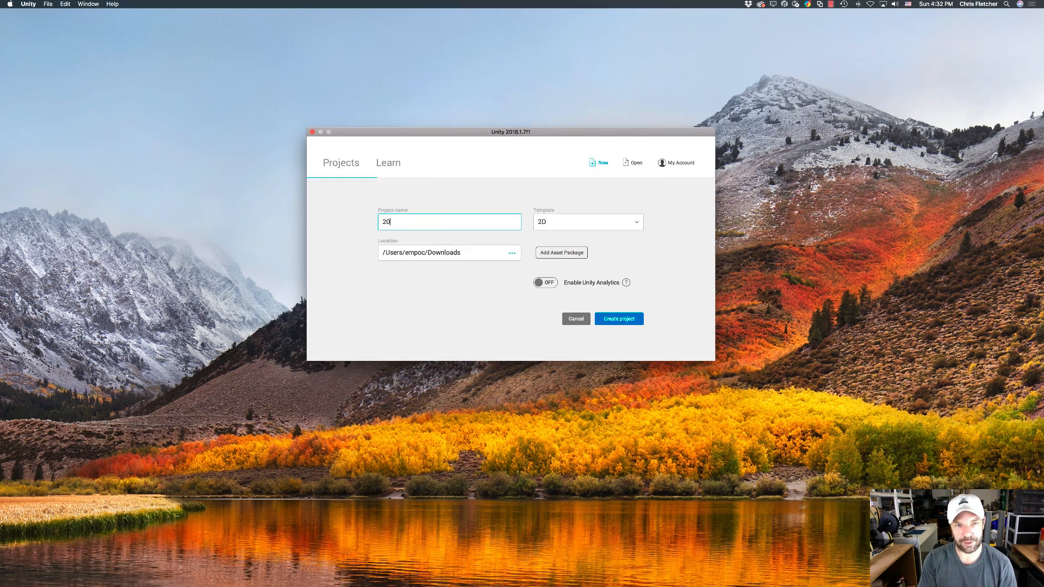
{"action": "type", "text": "48"}
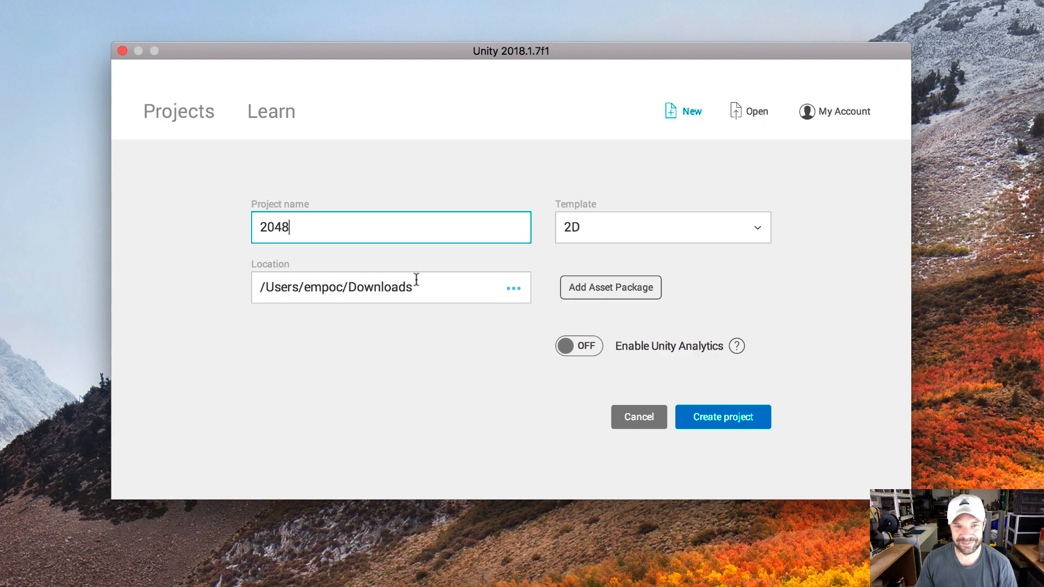
Step: Set the project location to a new Desktop folder named "2048 Tutotrial"
{"action": "left_click", "coordinate": [514, 291]}
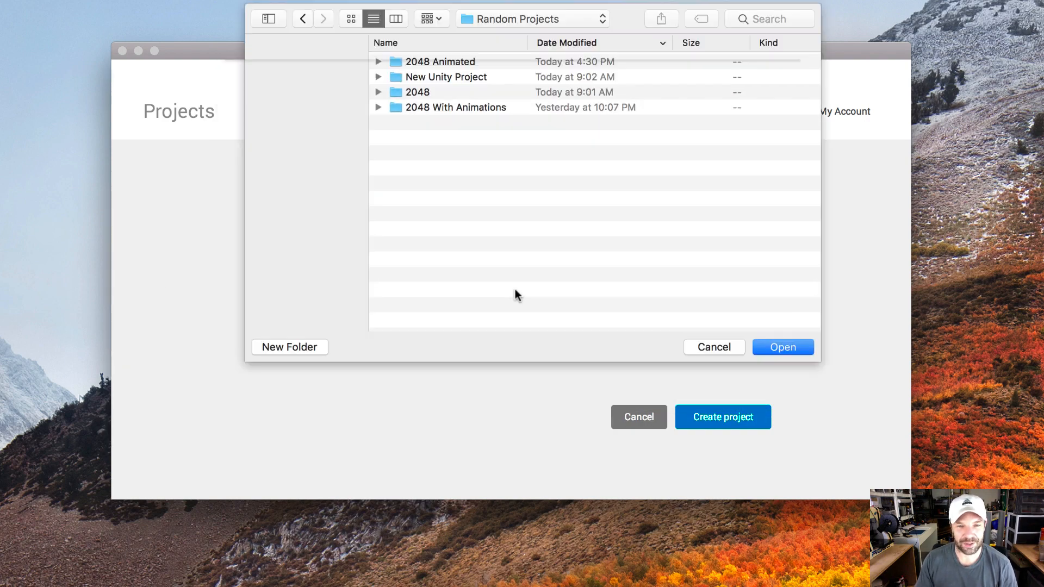
{"action": "left_click", "coordinate": [293, 169]}
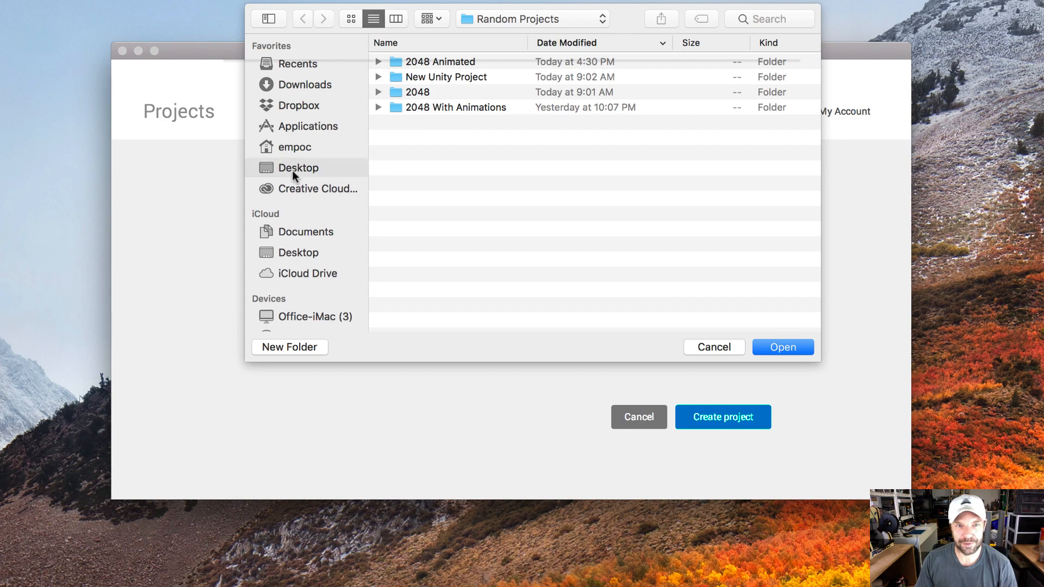
{"action": "left_click", "coordinate": [285, 348]}
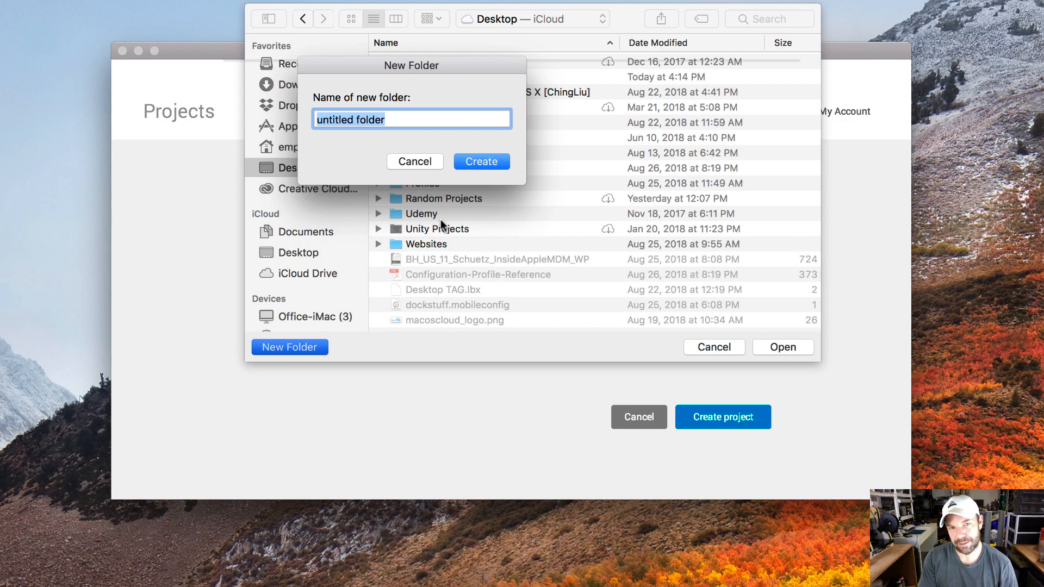
{"action": "type", "text": "2048"}
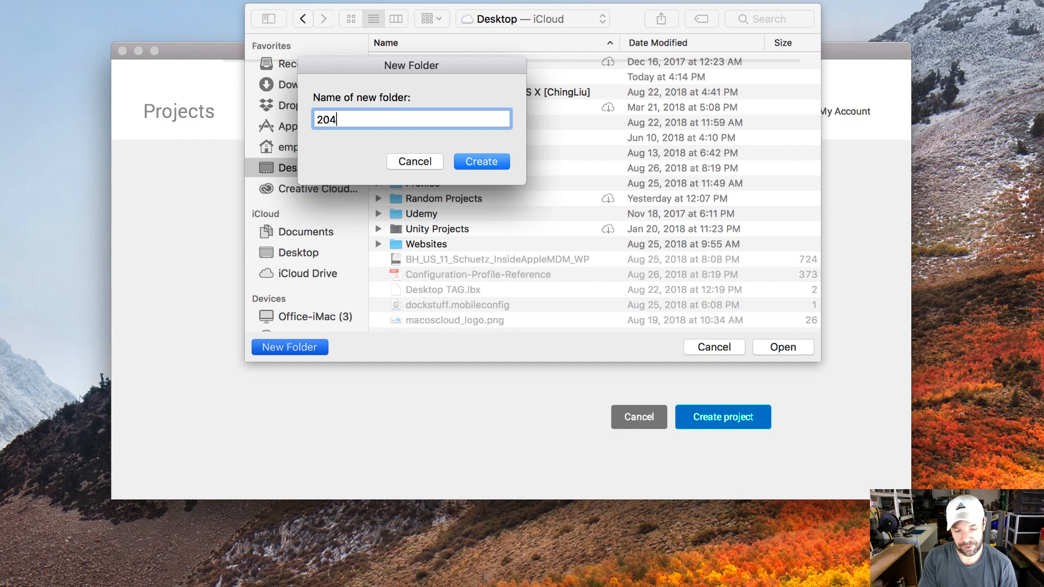
{"action": "key", "text": "BackSpace"}
{"action": "key", "text": "BackSpace"}
{"action": "key", "text": "BackSpace"}
{"action": "key", "text": "BackSpace"}
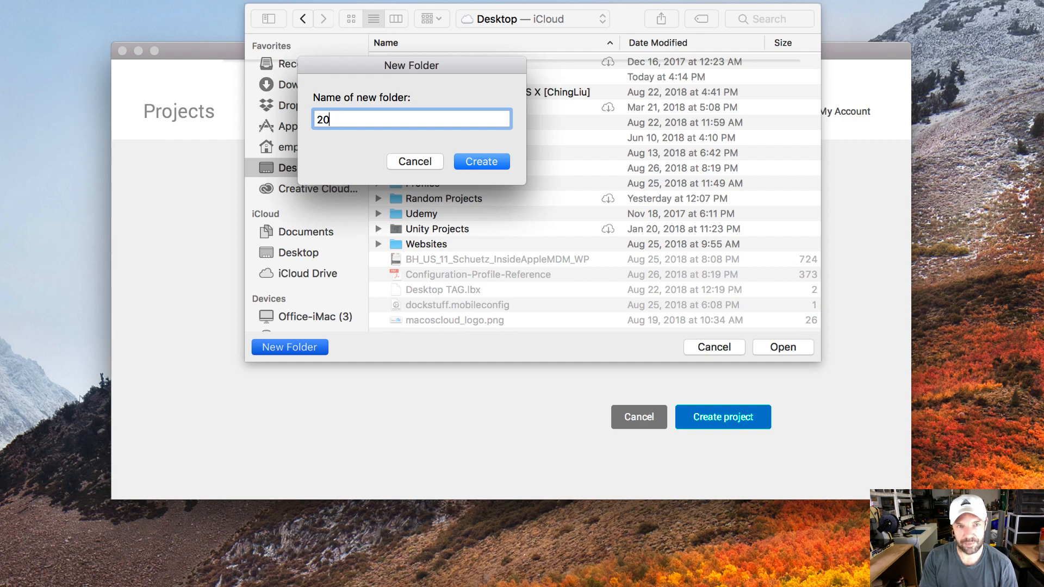
{"action": "type", "text": "2048 Tutot"}
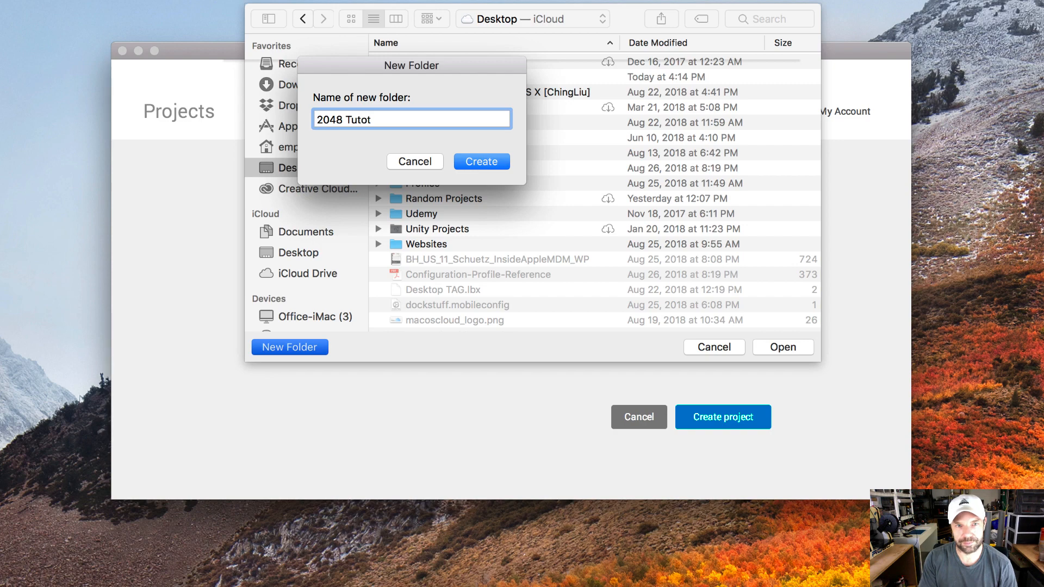
{"action": "type", "text": "rial"}
{"action": "key", "text": "Return"}
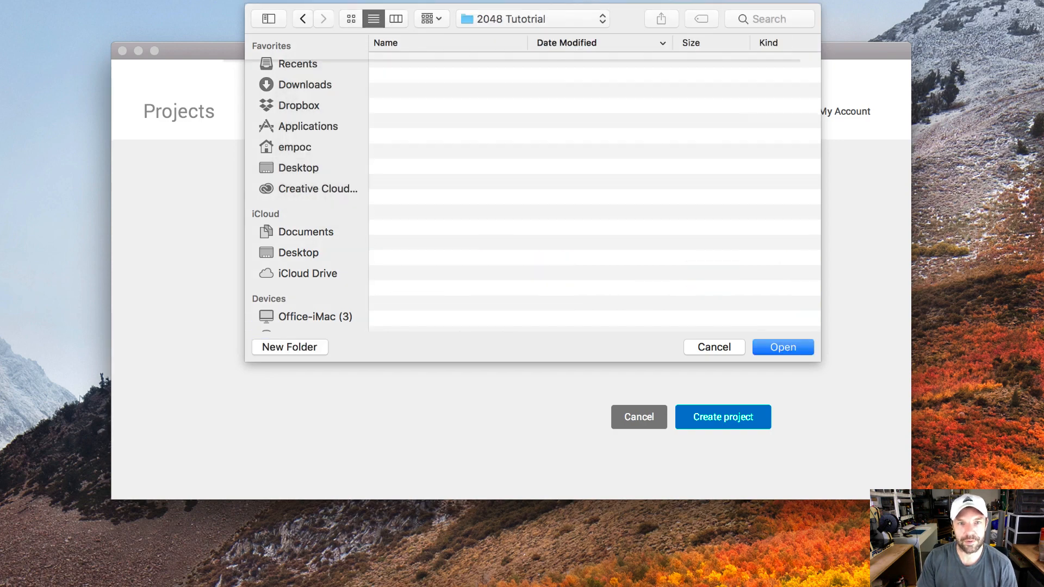
{"action": "left_click", "coordinate": [788, 348]}
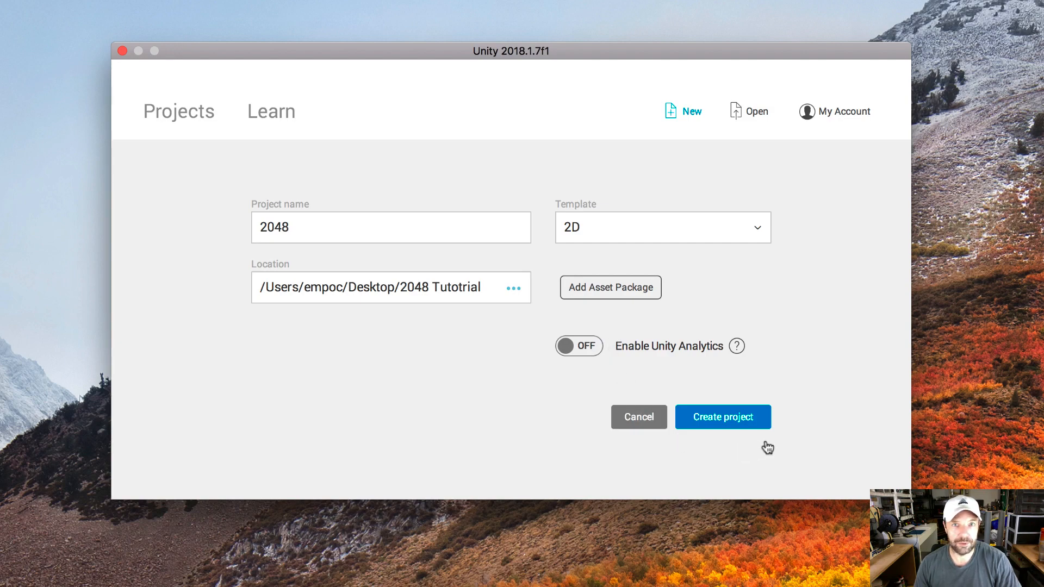
Step: Create the 2D project and move the editor update notice over the middle of the scene view
{"action": "left_click", "coordinate": [731, 426]}
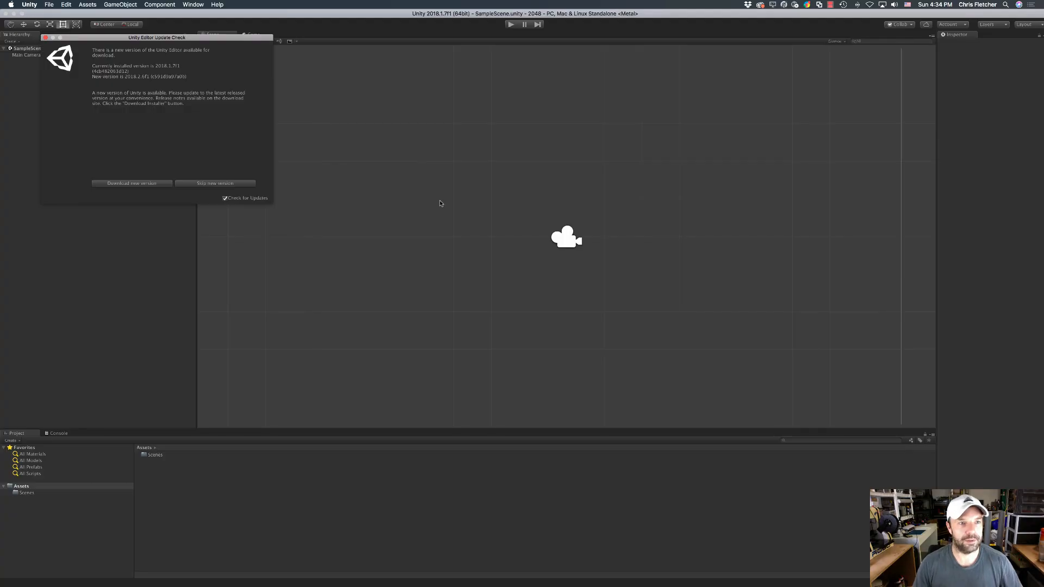
{"action": "left_click_drag", "start_coordinate": [183, 37], "coordinate": [515, 191]}
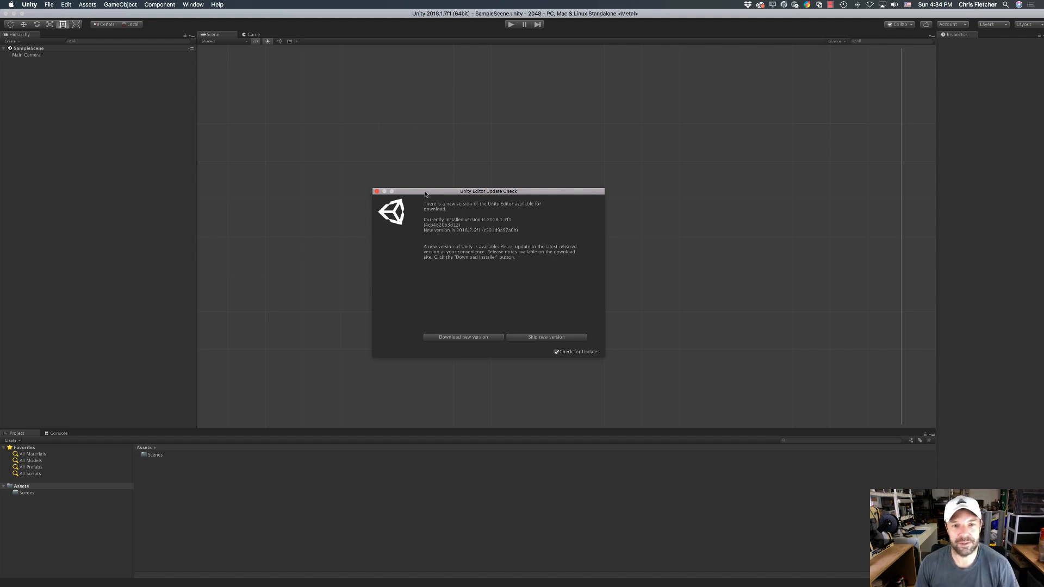
Step: Dismiss the editor update notice without downloading the new version
{"action": "left_click_drag", "start_coordinate": [425, 194], "coordinate": [432, 200]}
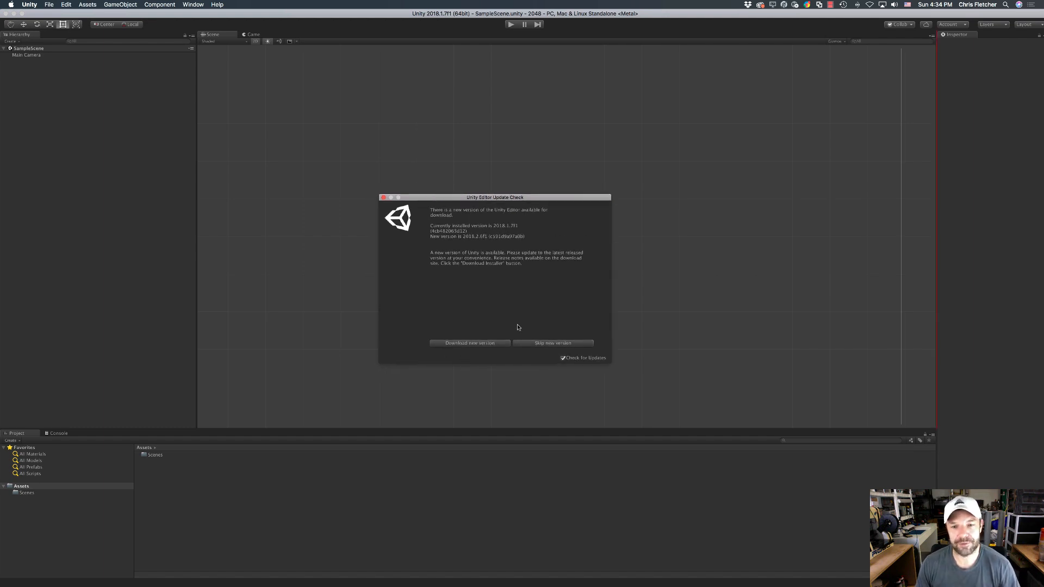
{"action": "left_click", "coordinate": [383, 198]}
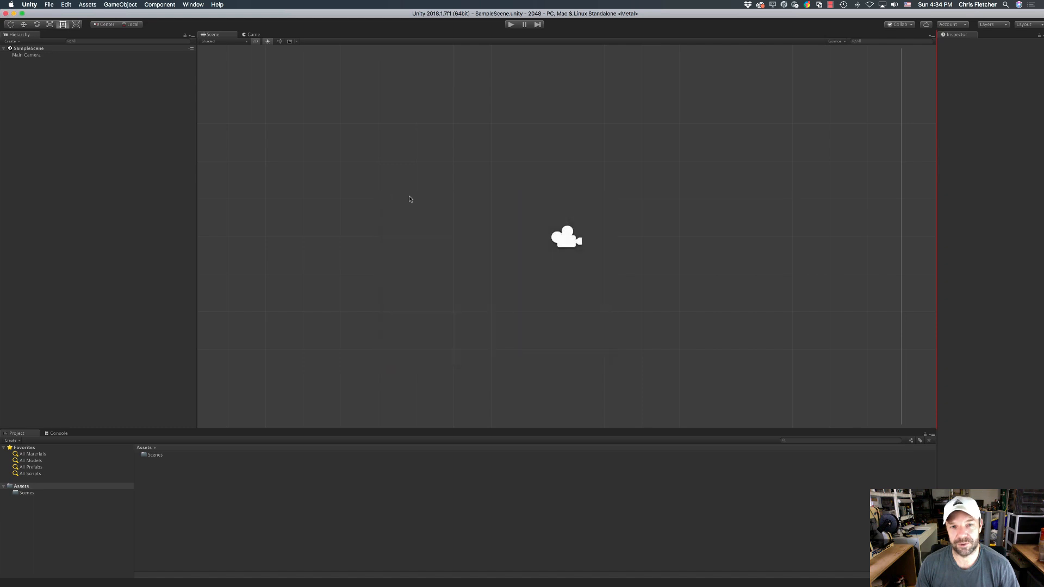
{"action": "scroll", "coordinate": [330, 239], "scroll_direction": "down", "scroll_amount": 5}
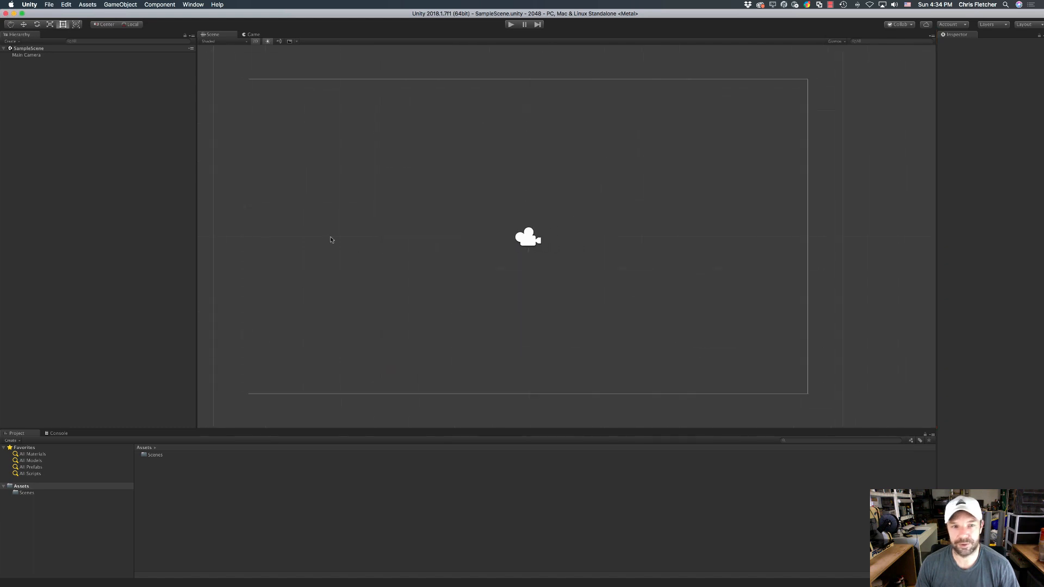
{"action": "scroll", "coordinate": [331, 240], "scroll_direction": "up", "scroll_amount": 3}
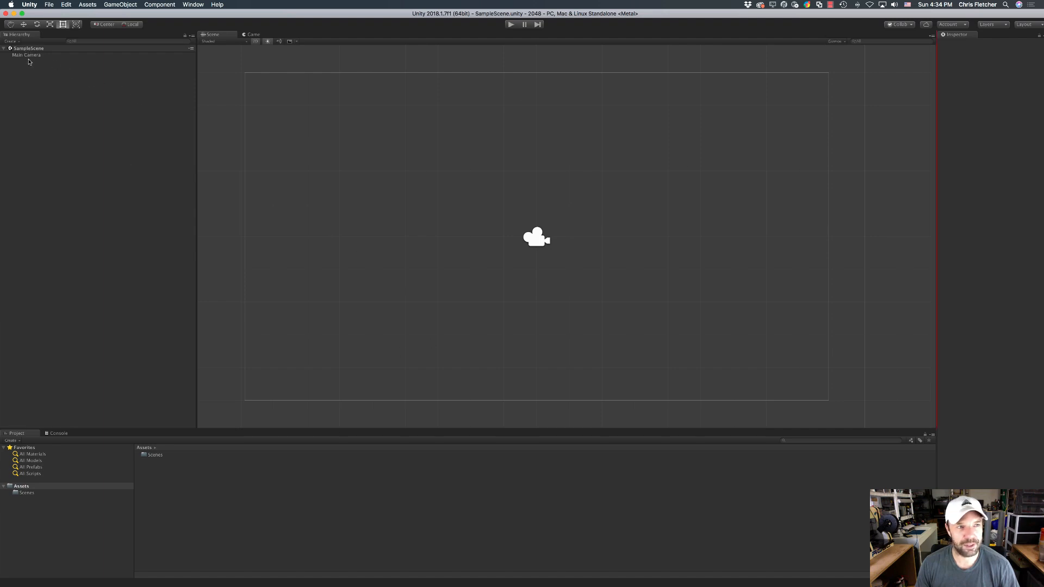
Step: Save the current scene as 2048 in the project's Assets folder
{"action": "left_click", "coordinate": [49, 5]}
{"action": "left_click", "coordinate": [59, 43]}
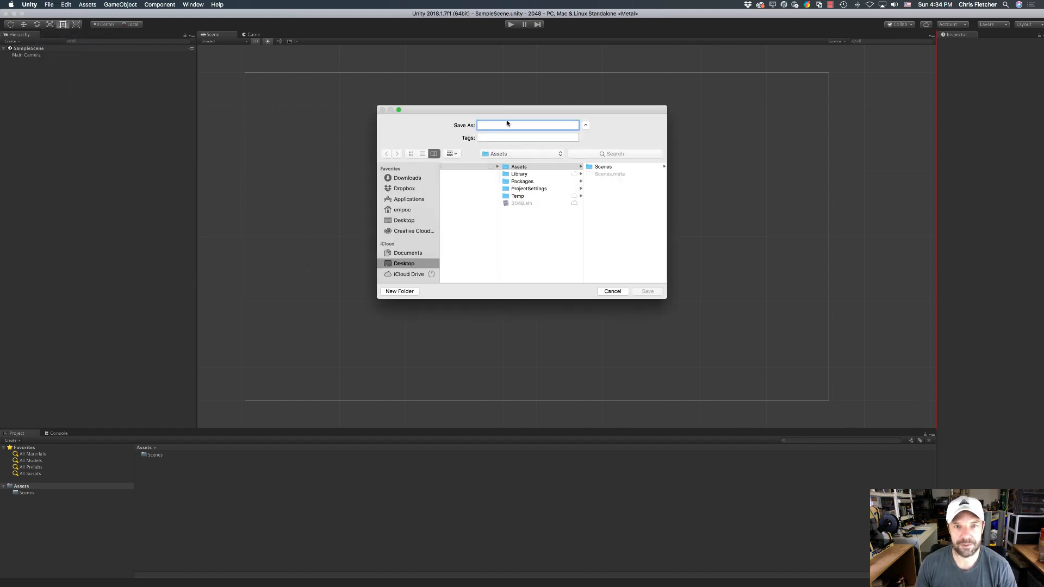
{"action": "type", "text": "20"}
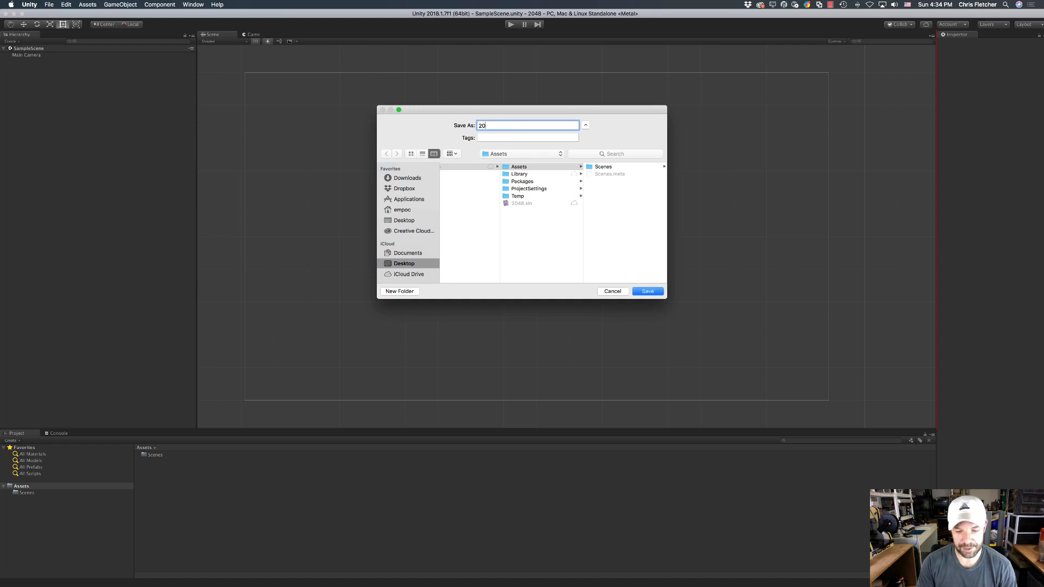
{"action": "type", "text": "48"}
{"action": "key", "text": "Return"}
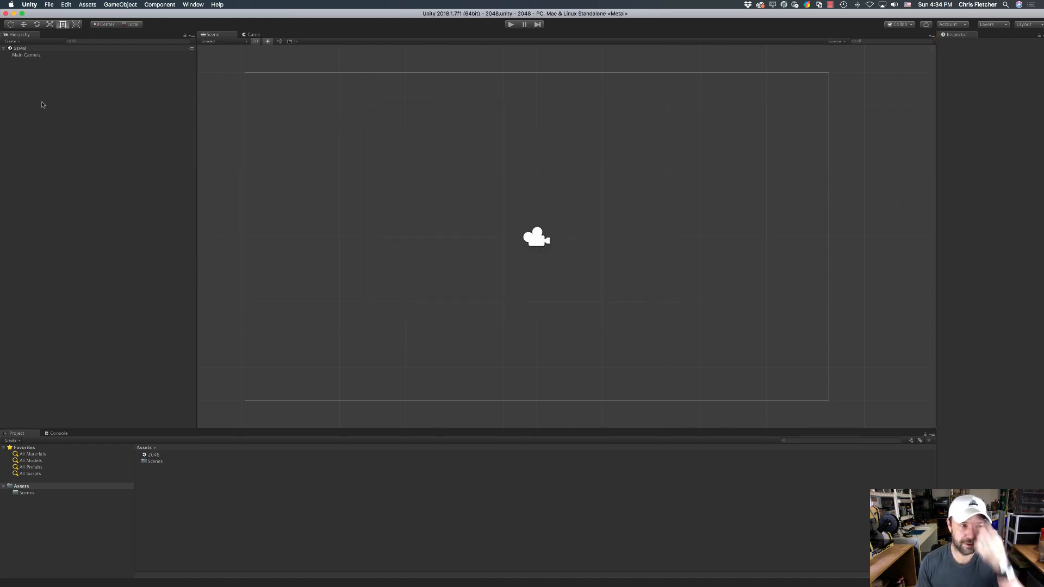
Step: Change the Main Camera's background color to a dark neutral grey
{"action": "left_click", "coordinate": [27, 55]}
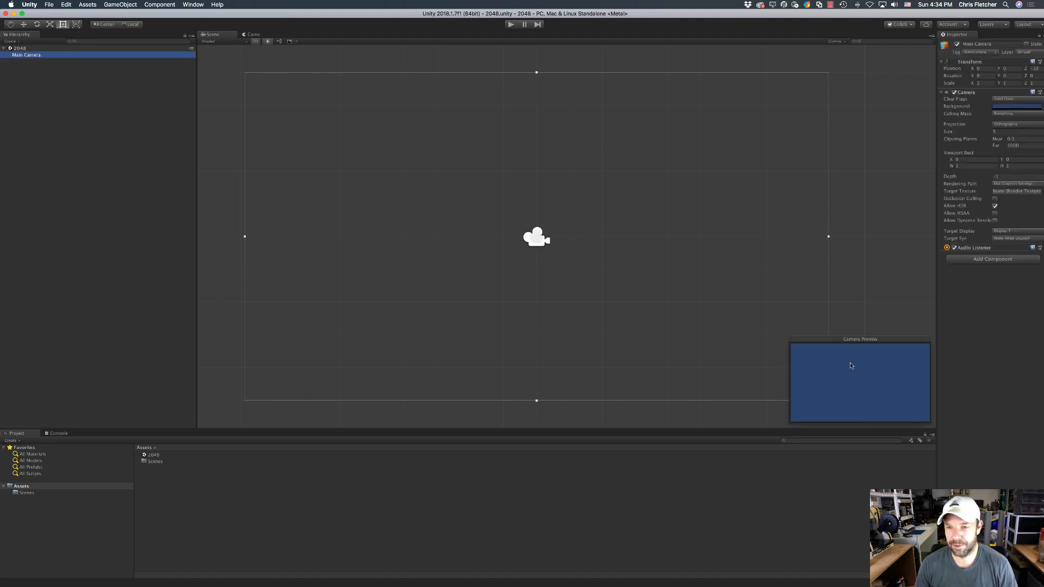
{"action": "left_click", "coordinate": [1017, 106]}
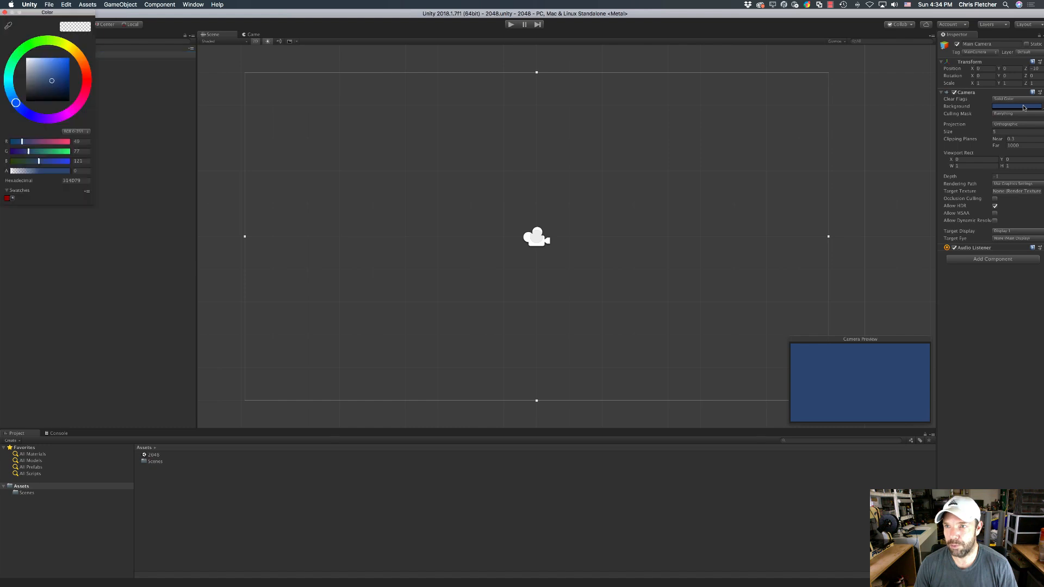
{"action": "left_click_drag", "start_coordinate": [52, 82], "coordinate": [25, 95]}
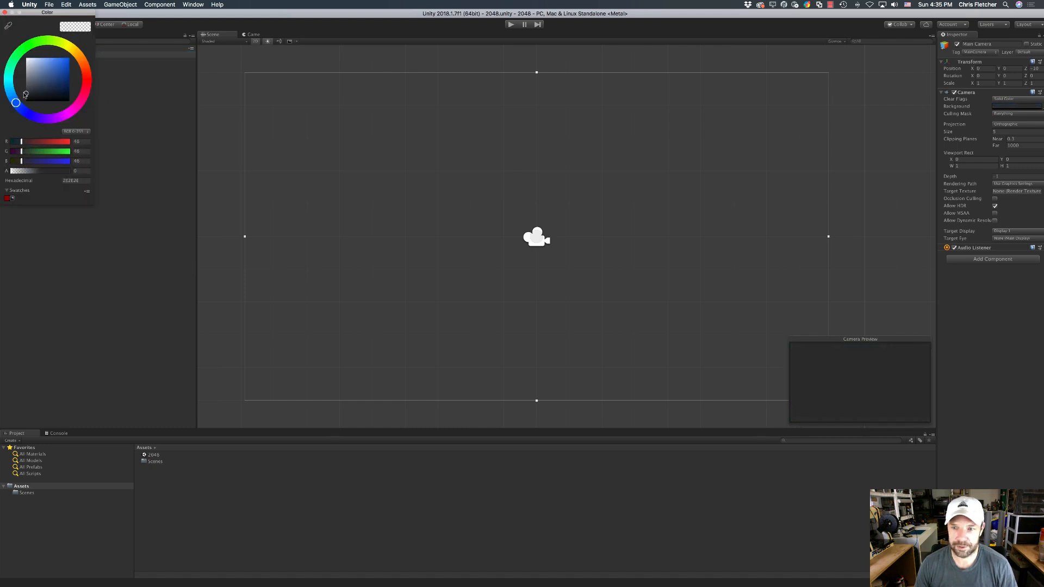
{"action": "left_click", "coordinate": [132, 129]}
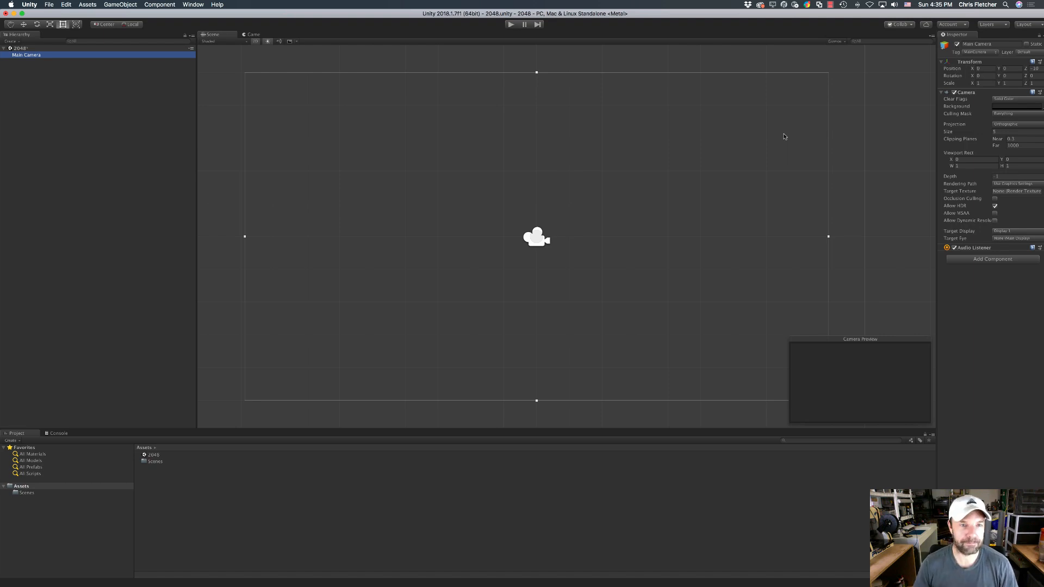
Step: Delete the SampleScene asset from the Scenes folder and confirm the deletion
{"action": "left_click", "coordinate": [37, 492]}
{"action": "left_click", "coordinate": [164, 456]}
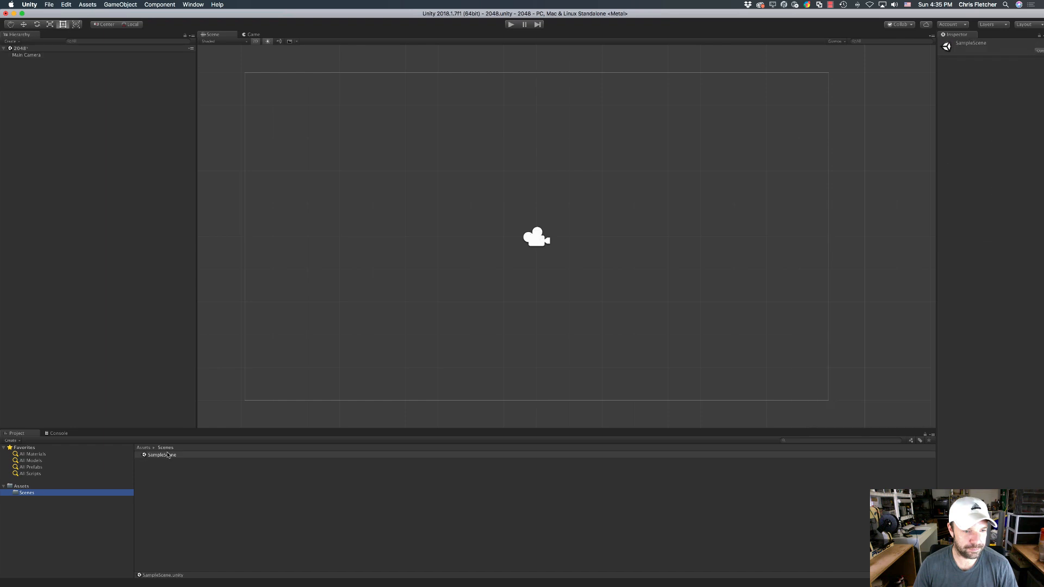
{"action": "right_click", "coordinate": [149, 457]}
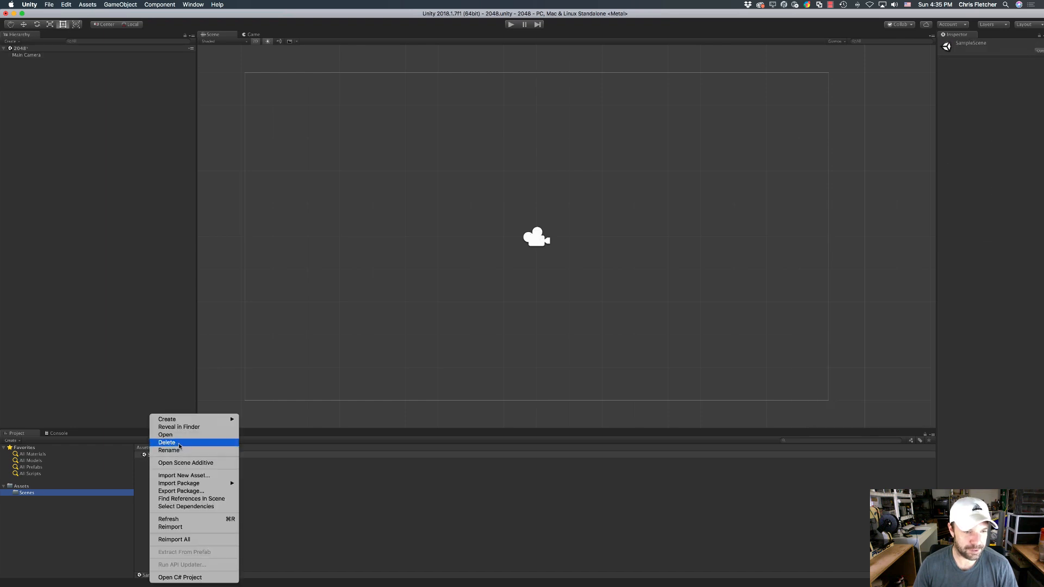
{"action": "left_click", "coordinate": [158, 445]}
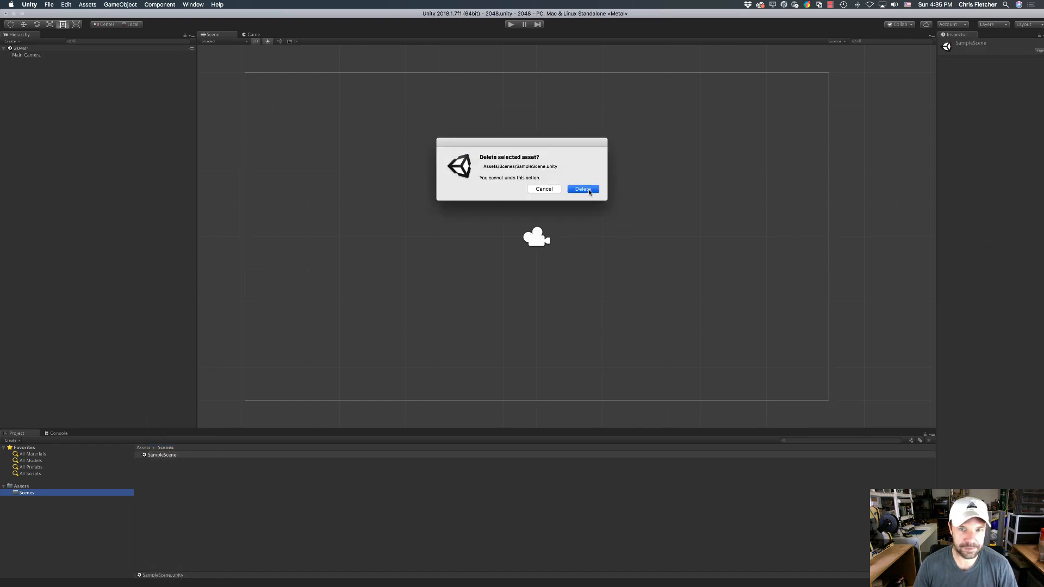
{"action": "left_click", "coordinate": [582, 189]}
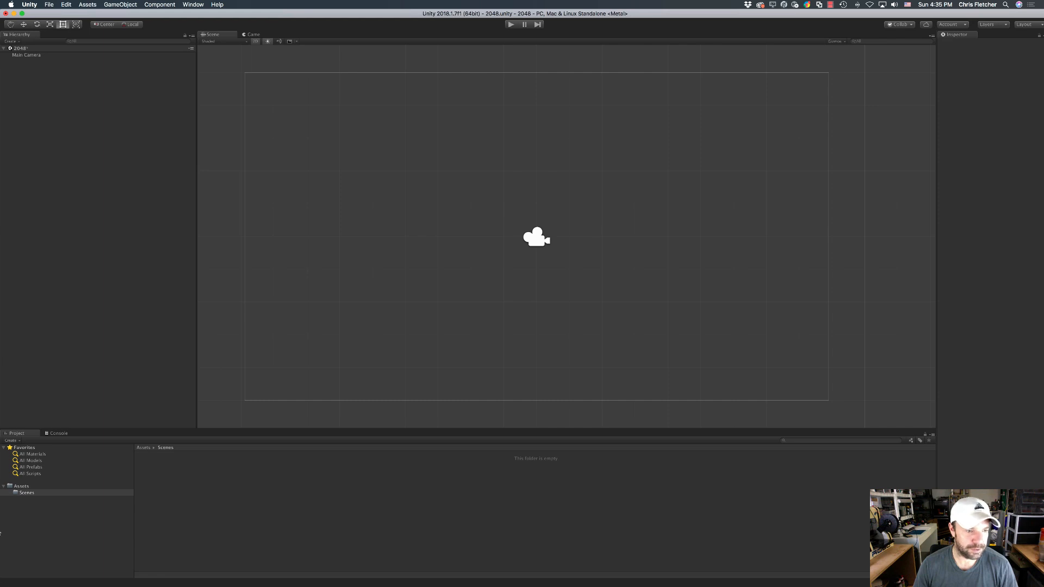
Step: Move the 2048 scene from the Assets root into the Scenes folder
{"action": "left_click", "coordinate": [22, 485]}
{"action": "left_click", "coordinate": [153, 455]}
{"action": "left_click_drag", "start_coordinate": [153, 455], "coordinate": [157, 462]}
{"action": "left_click", "coordinate": [153, 475]}
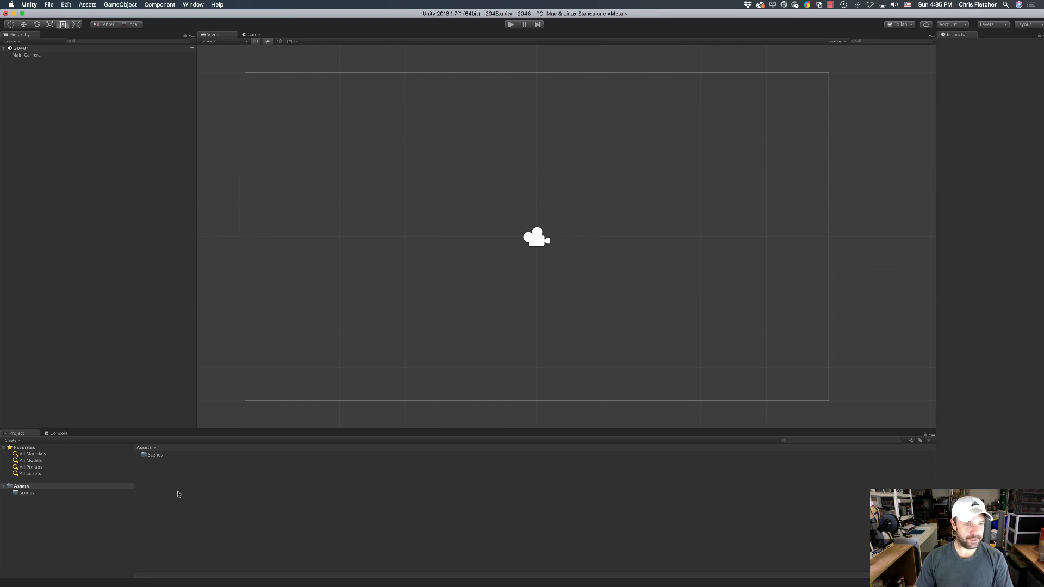
Step: Create a folder named Resources in Assets
{"action": "right_click", "coordinate": [203, 487]}
{"action": "mouse_move", "coordinate": [228, 420]}
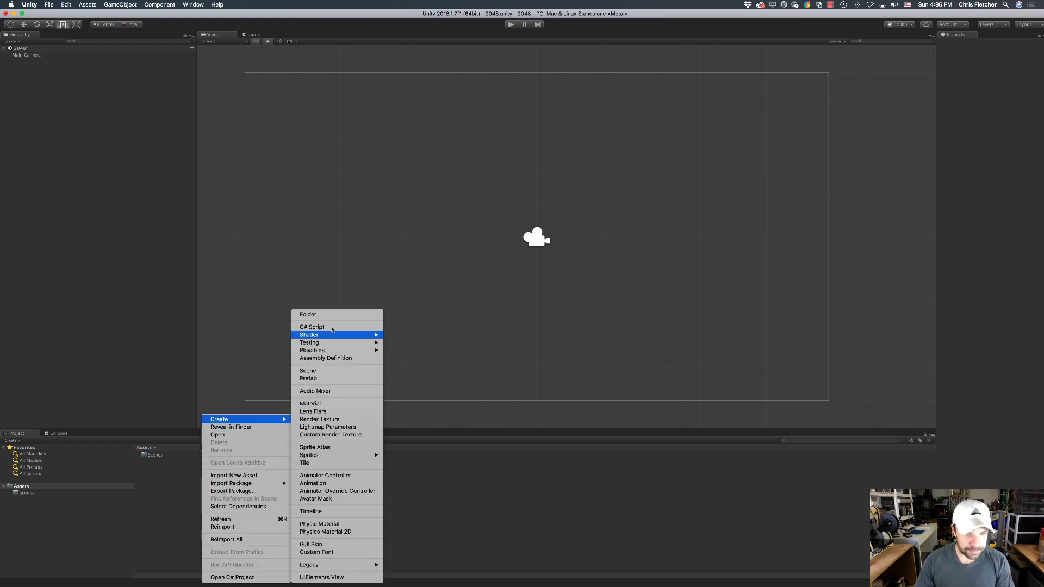
{"action": "left_click", "coordinate": [312, 314]}
{"action": "type", "text": "Resources"}
{"action": "key", "text": "Return"}
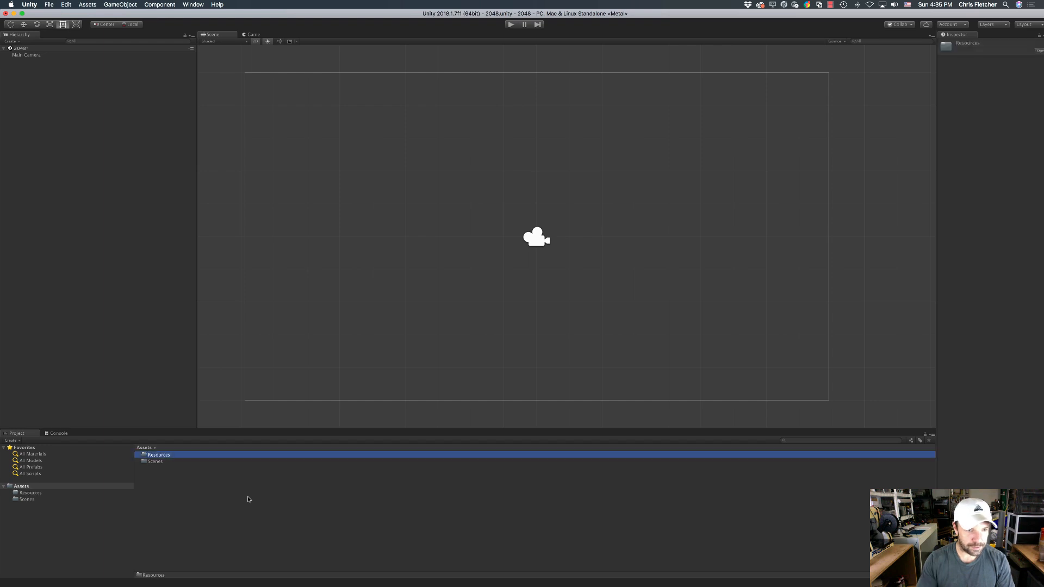
Step: Add a Sounds folder to Assets
{"action": "right_click", "coordinate": [247, 497]}
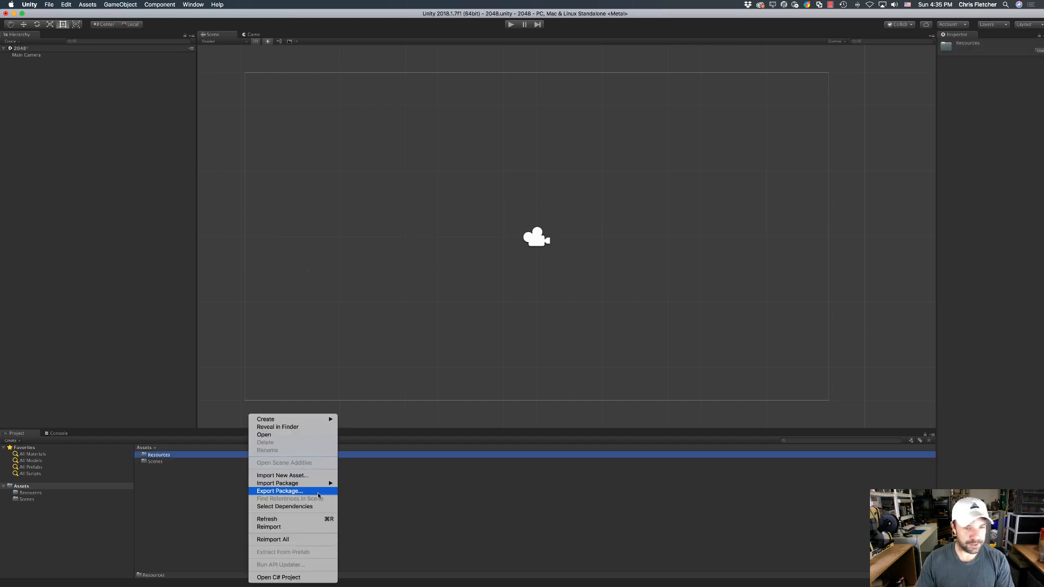
{"action": "mouse_move", "coordinate": [332, 421]}
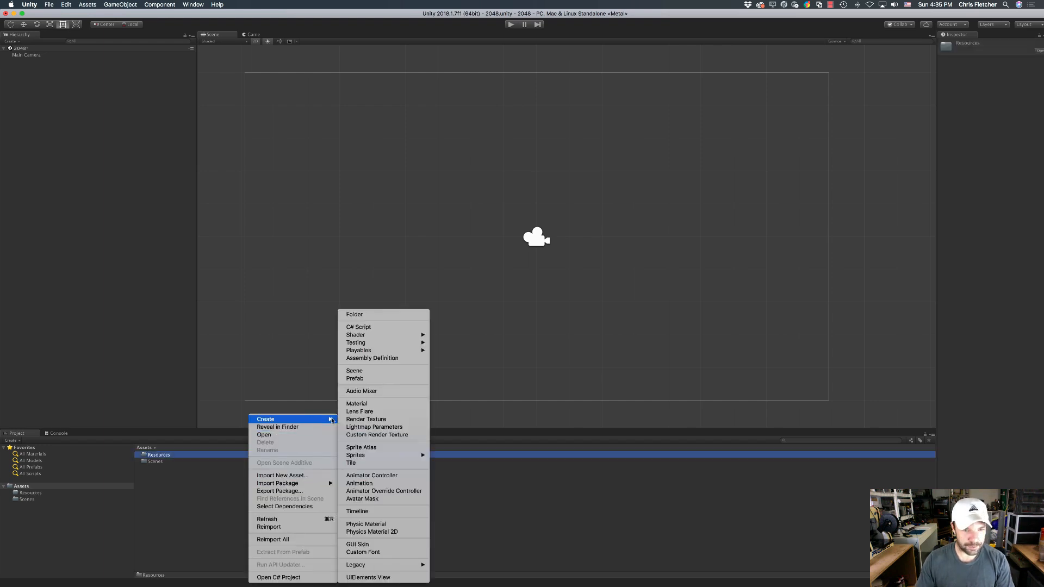
{"action": "left_click", "coordinate": [407, 314]}
{"action": "type", "text": "Sounds"}
{"action": "key", "text": "Return"}
{"action": "left_click", "coordinate": [247, 506]}
Step: Create a Scripts folder in the Assets root
{"action": "right_click", "coordinate": [249, 503]}
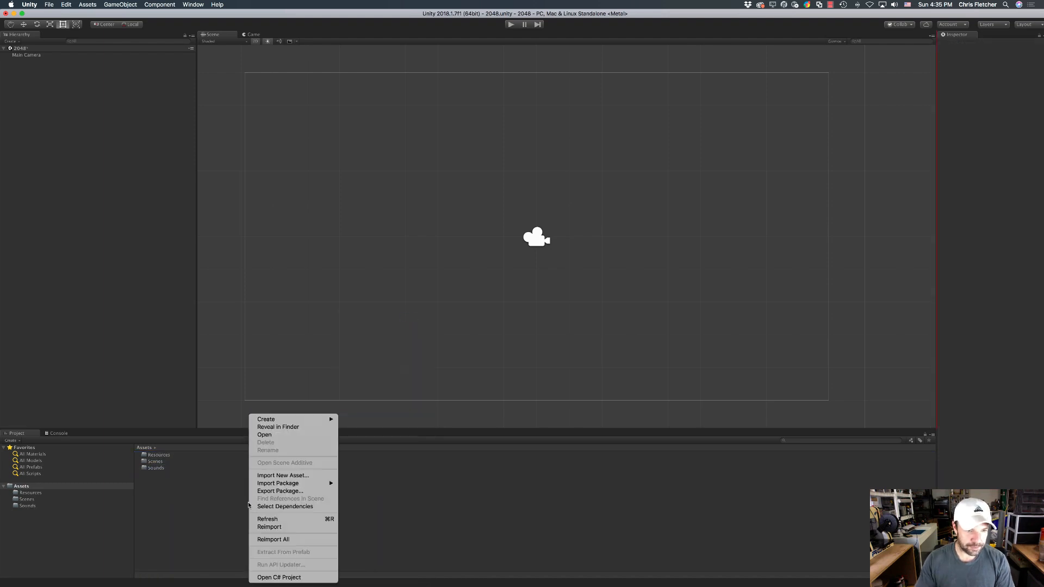
{"action": "mouse_move", "coordinate": [319, 423]}
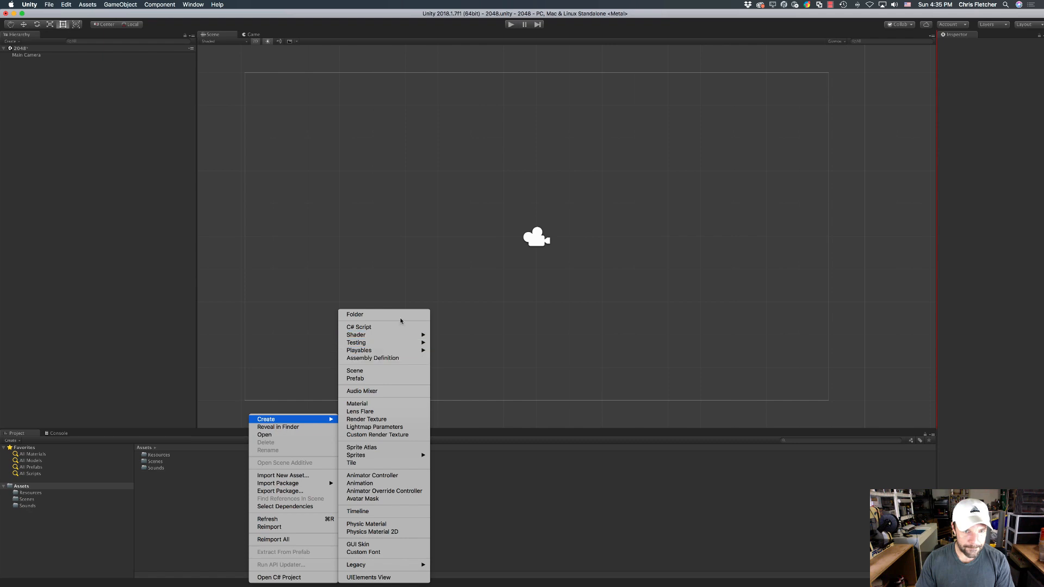
{"action": "left_click", "coordinate": [399, 315]}
{"action": "type", "text": "Script"}
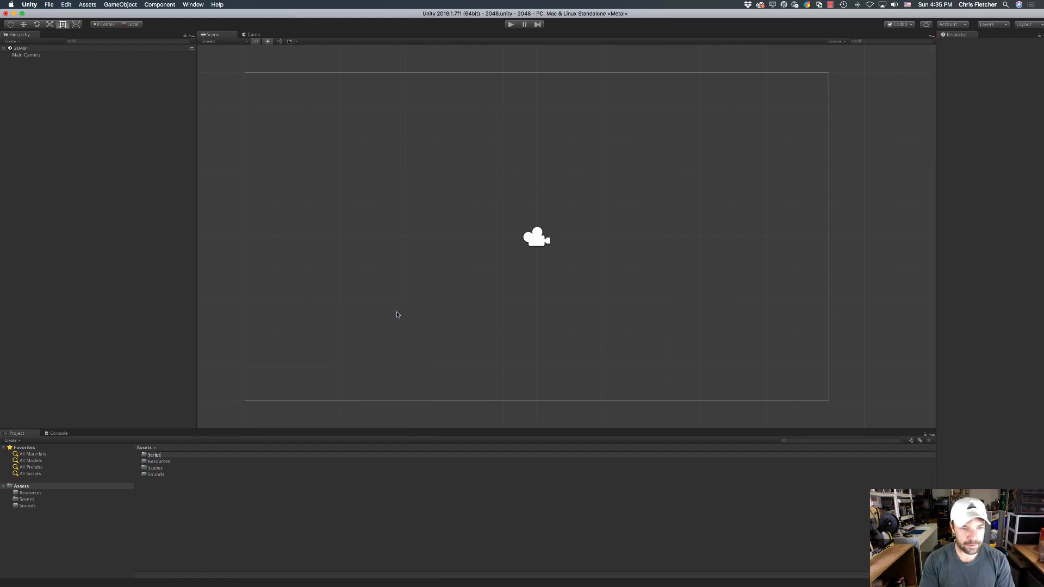
{"action": "key", "text": "Return"}
Step: Add a folder named Graphics alongside the other Assets folders
{"action": "right_click", "coordinate": [229, 505]}
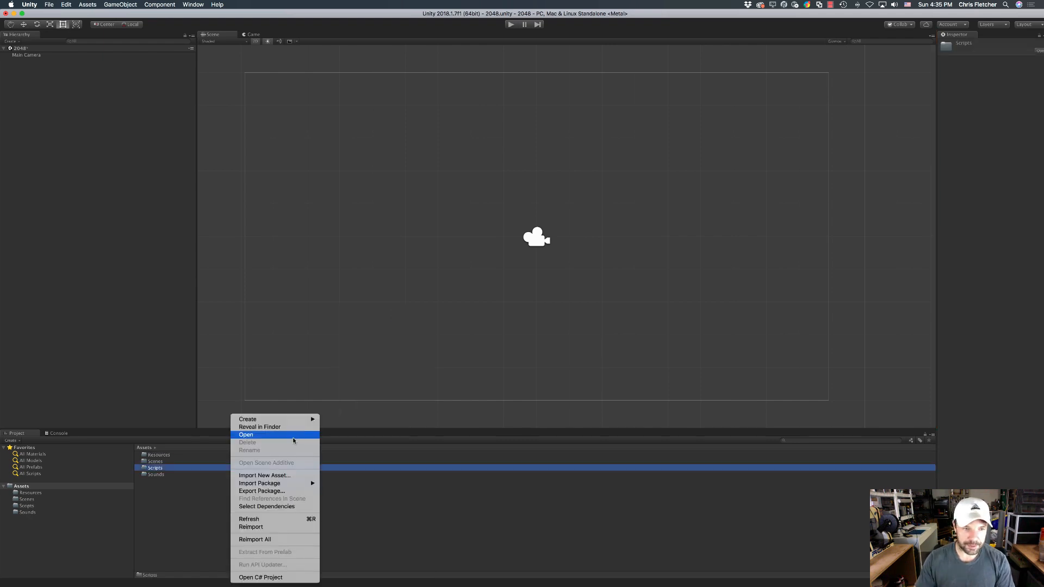
{"action": "mouse_move", "coordinate": [297, 420]}
{"action": "left_click", "coordinate": [368, 317]}
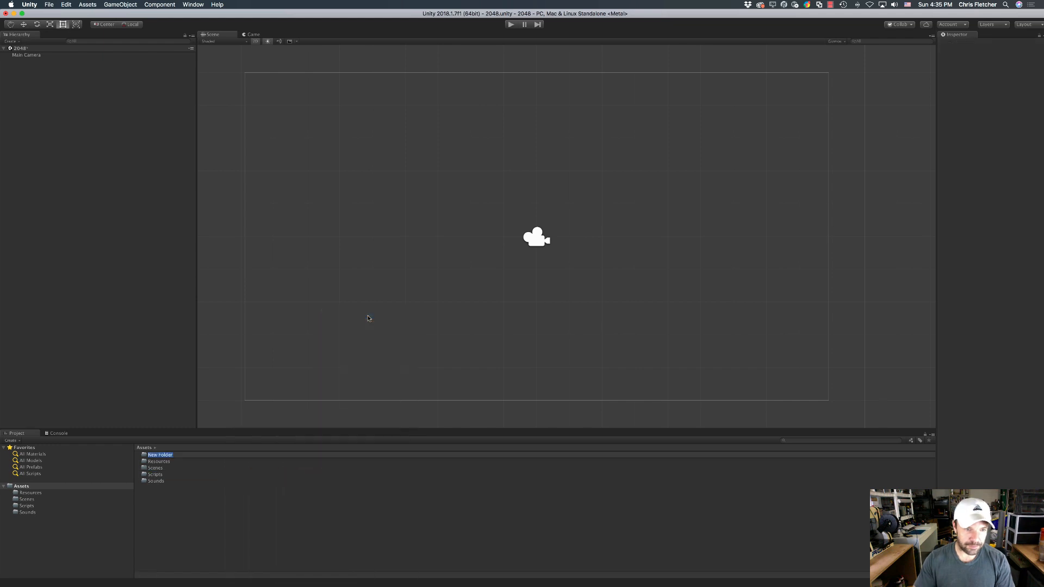
{"action": "type", "text": "Graphics"}
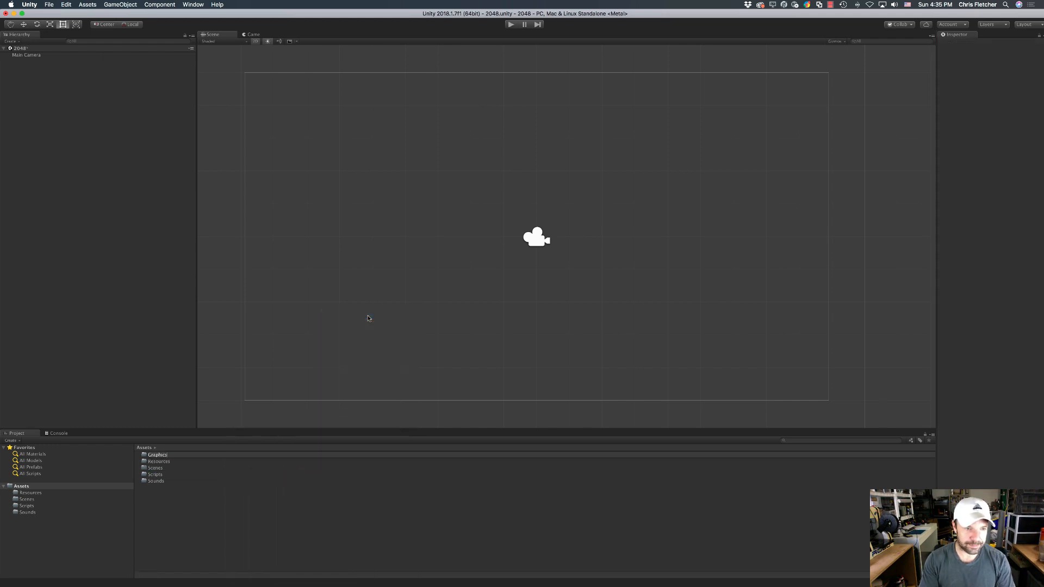
{"action": "key", "text": "Return"}
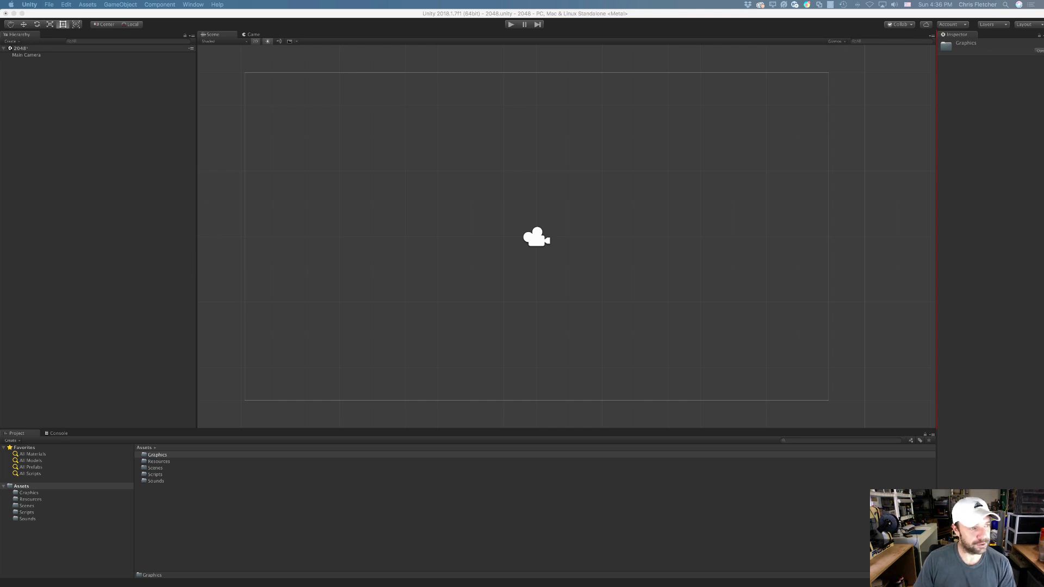
Step: Import the background and tile images into Graphics and the sound files into Sounds, and select the 2048bg image
{"action": "left_click_drag", "start_coordinate": [3, 391], "coordinate": [159, 456]}
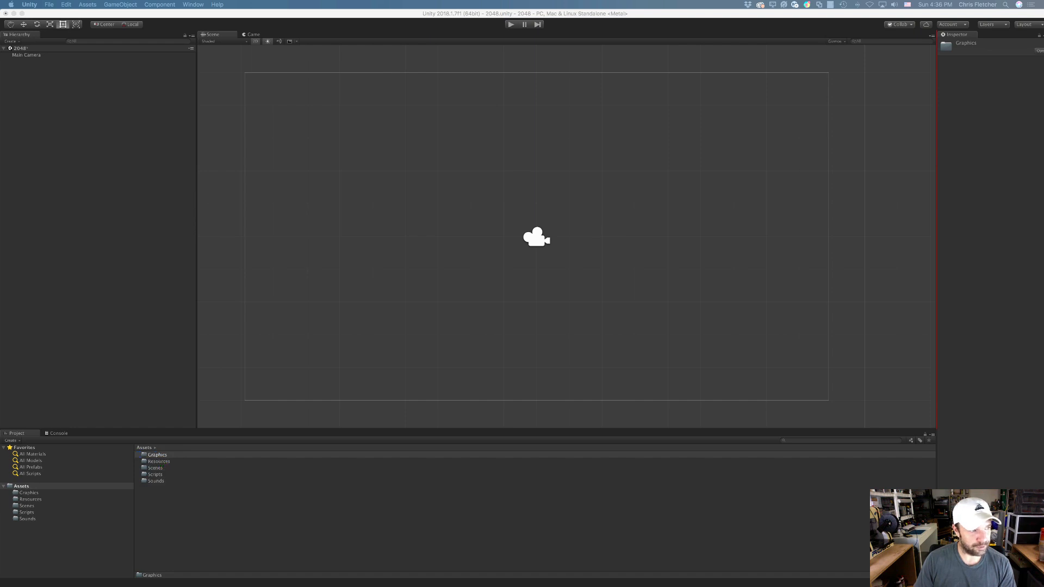
{"action": "left_click_drag", "start_coordinate": [2, 408], "coordinate": [160, 483]}
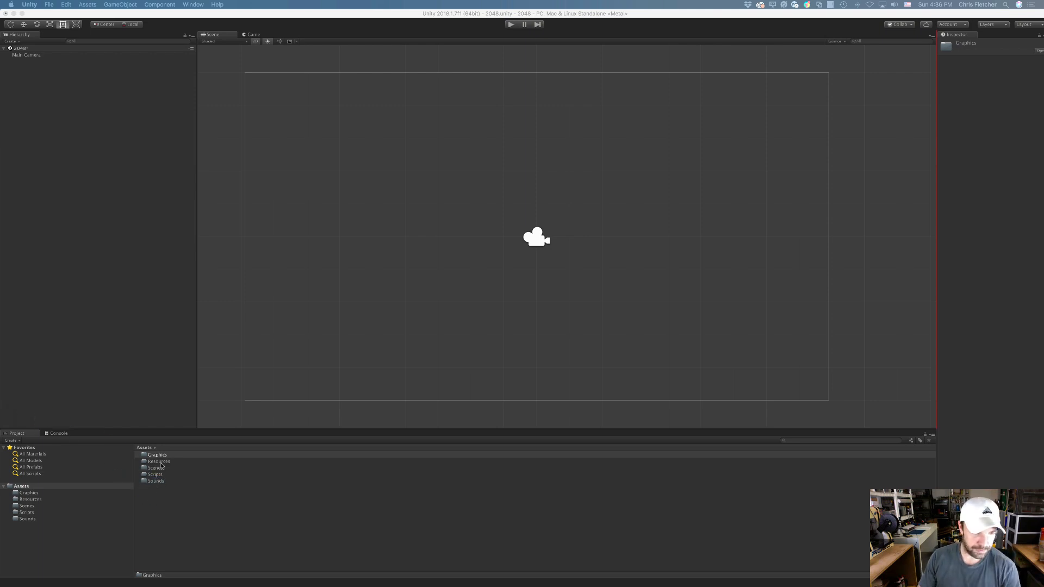
{"action": "left_click", "coordinate": [30, 493]}
{"action": "left_click", "coordinate": [156, 456]}
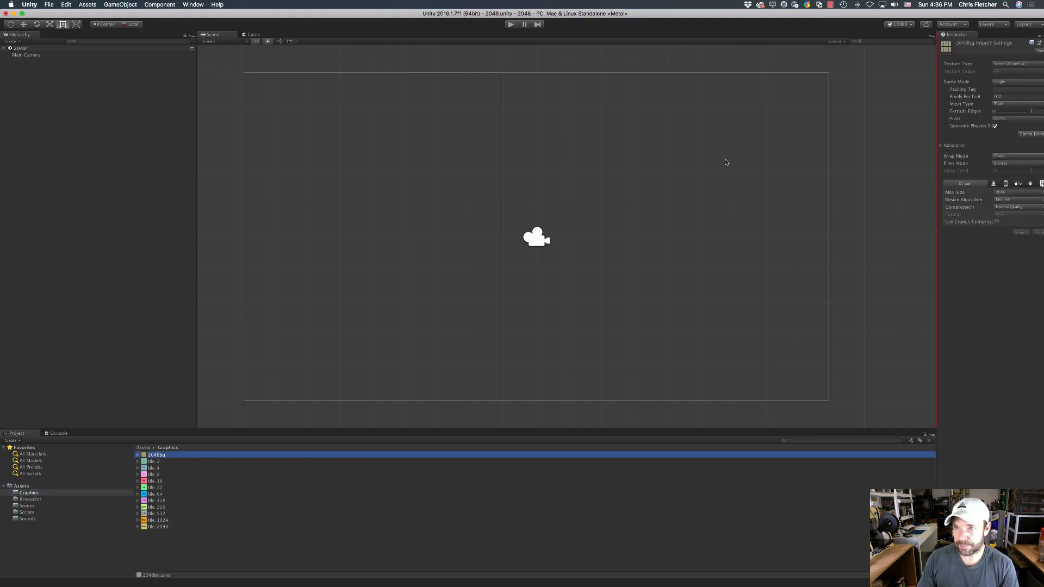
Step: Resize and reposition the editor window so the whole Inspector fits on the screen
{"action": "left_click_drag", "start_coordinate": [962, 15], "coordinate": [941, 15]}
{"action": "left_click_drag", "start_coordinate": [1030, 52], "coordinate": [1015, 52]}
{"action": "left_click_drag", "start_coordinate": [945, 11], "coordinate": [974, 10]}
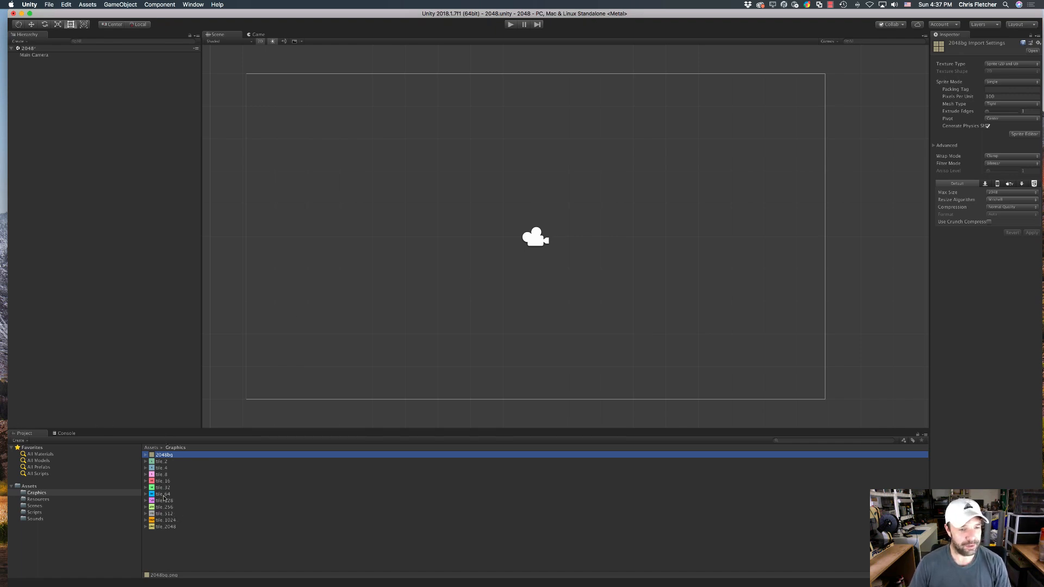
Step: Check the contents of the Scenes, Scripts and Sounds folders, and return to the Graphics folder
{"action": "left_click", "coordinate": [34, 505]}
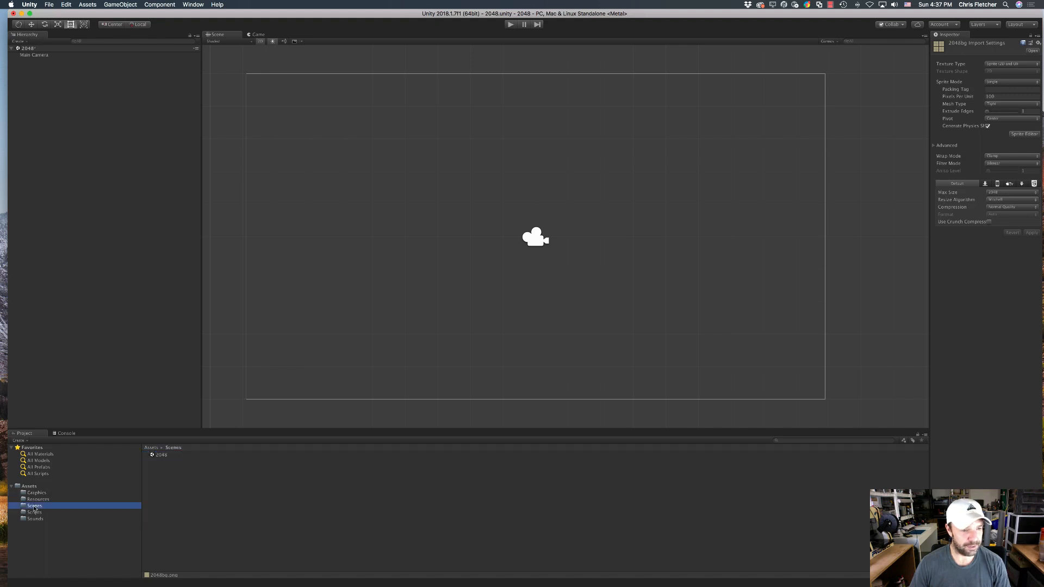
{"action": "left_click", "coordinate": [36, 513]}
{"action": "left_click", "coordinate": [60, 519]}
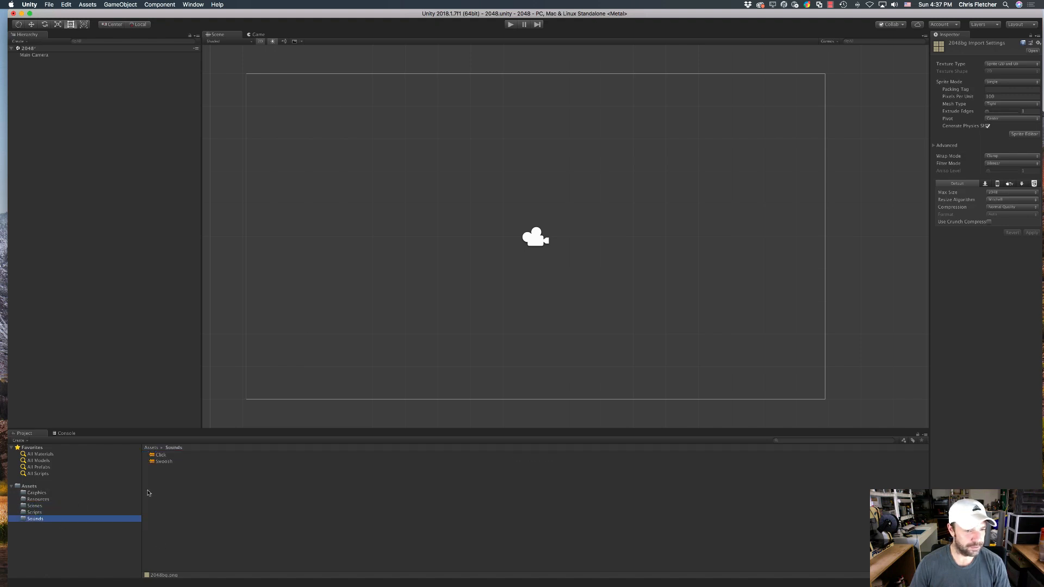
{"action": "left_click", "coordinate": [38, 494]}
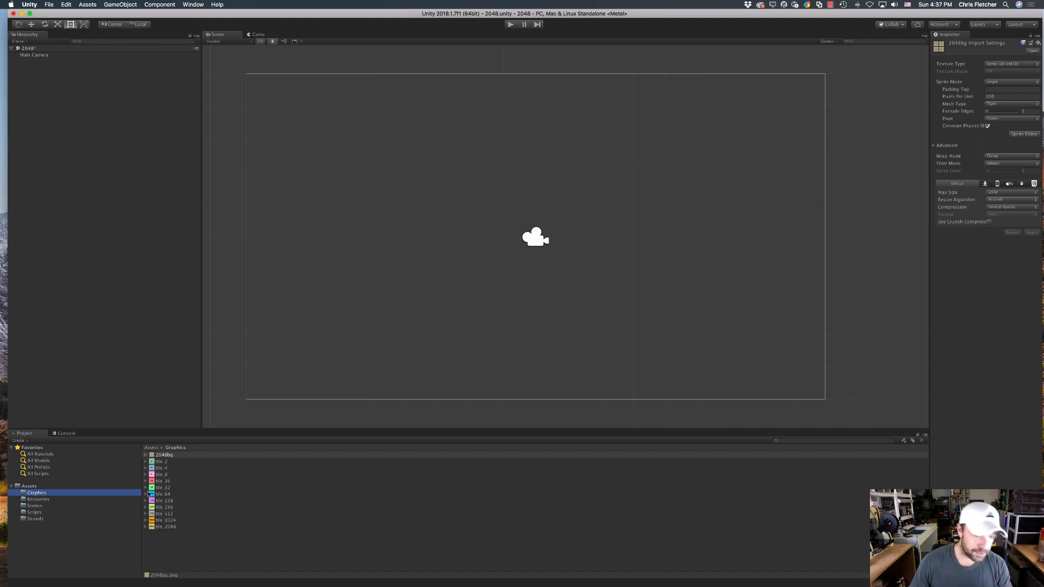
{"action": "left_click", "coordinate": [168, 527], "text": "shift"}
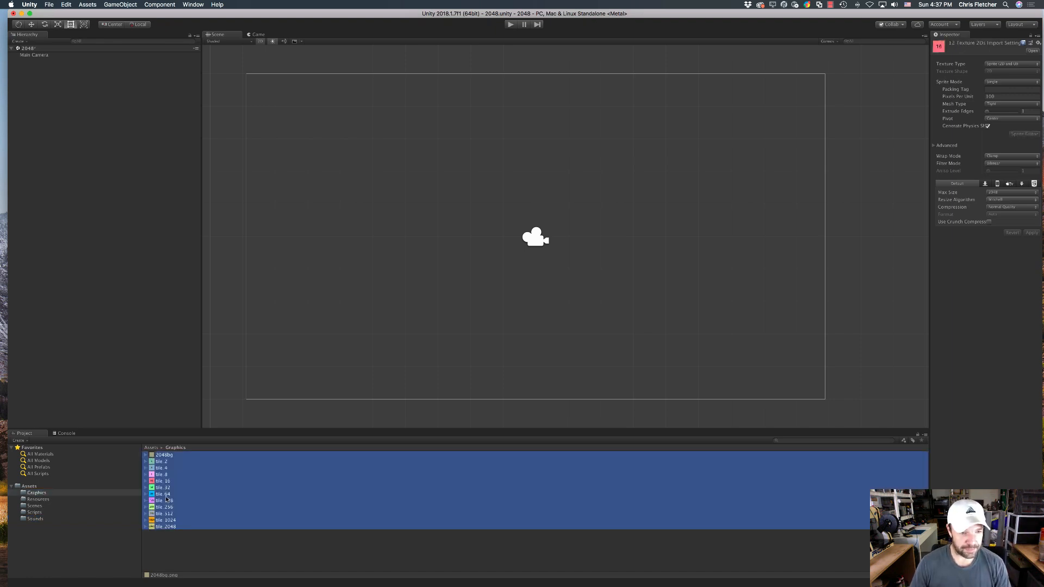
{"action": "left_click_drag", "start_coordinate": [136, 221], "coordinate": [130, 170]}
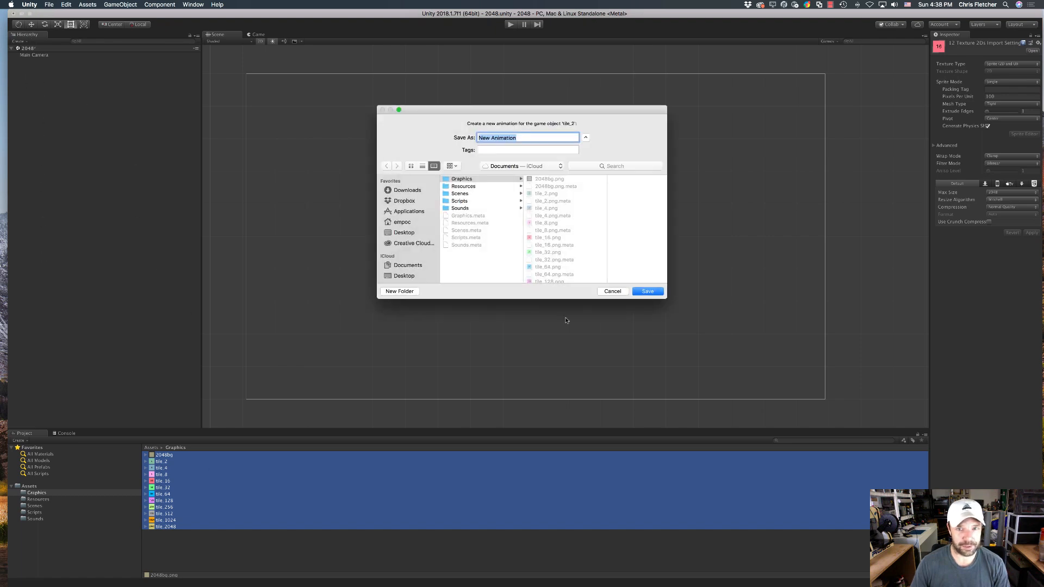
{"action": "left_click", "coordinate": [614, 291]}
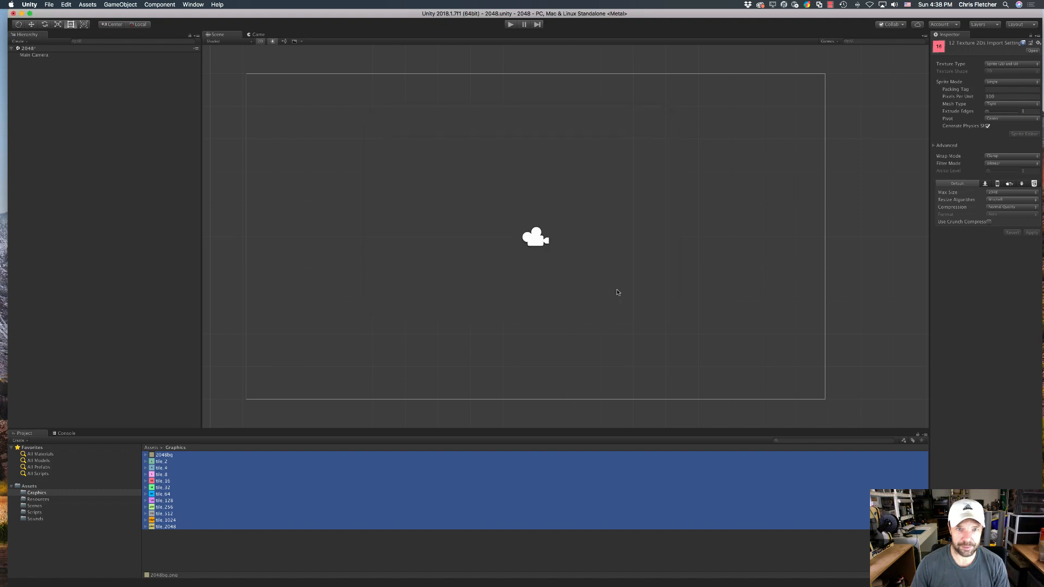
Step: Add only the 2048bg sprite from the Graphics folder to the scene
{"action": "left_click", "coordinate": [158, 462]}
{"action": "left_click", "coordinate": [163, 456]}
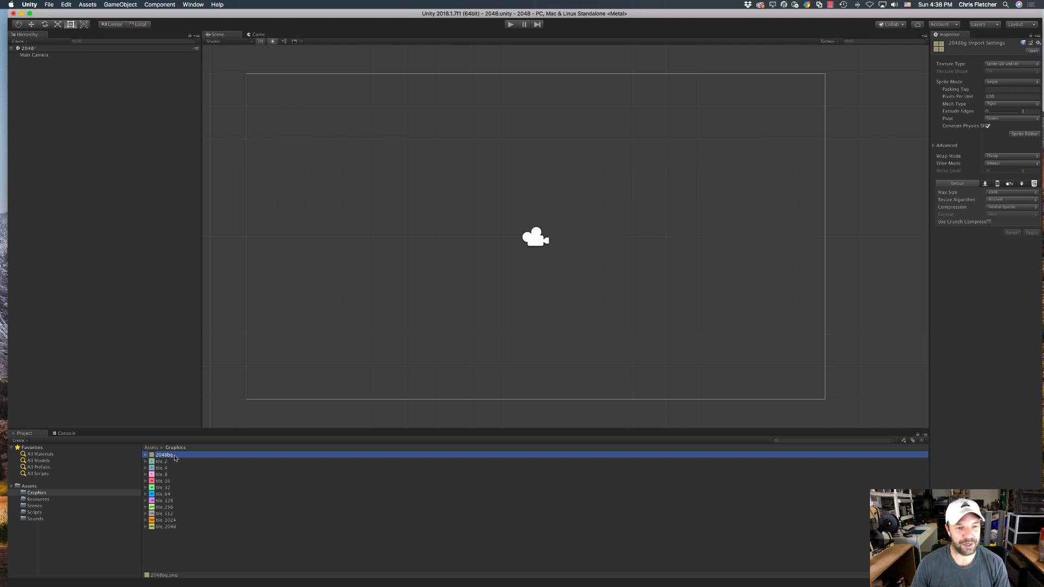
{"action": "left_click_drag", "start_coordinate": [174, 455], "coordinate": [107, 117]}
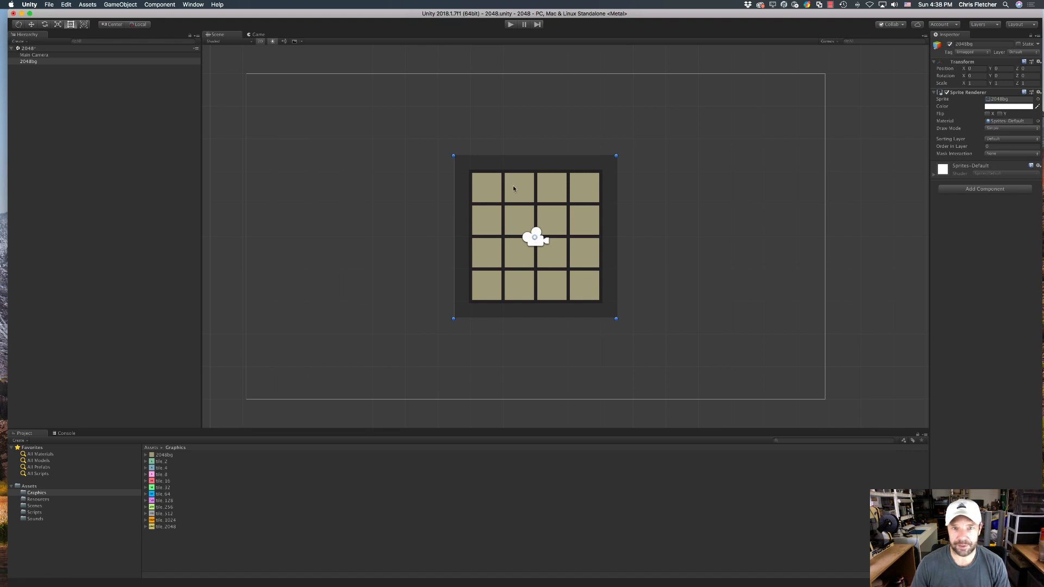
Step: Set the 2048bg object's position to X 2, Y 2 and check it in the Game view before returning to the scene
{"action": "left_click", "coordinate": [978, 68]}
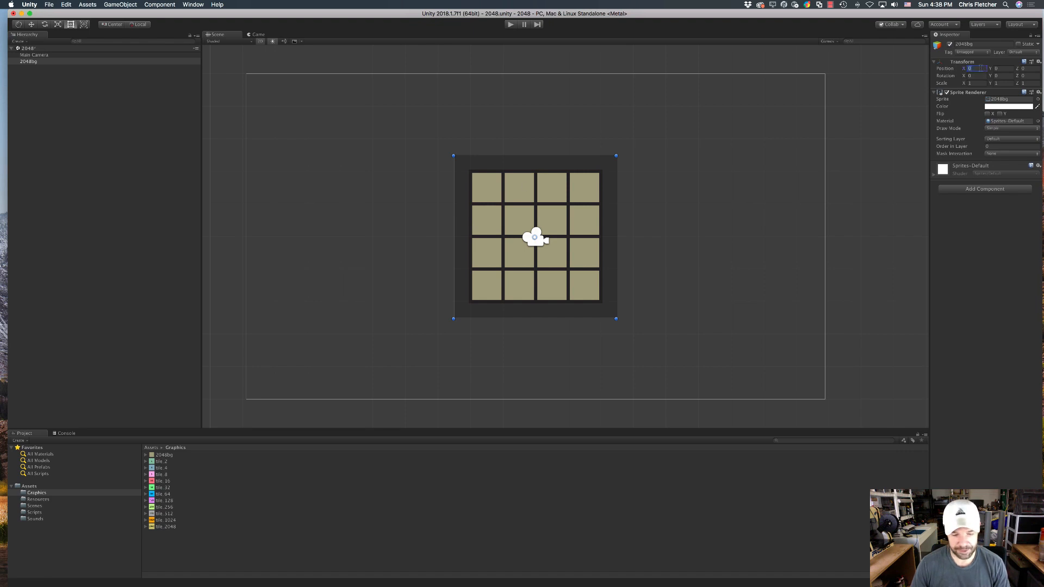
{"action": "type", "text": "2"}
{"action": "key", "text": "Tab"}
{"action": "type", "text": "2"}
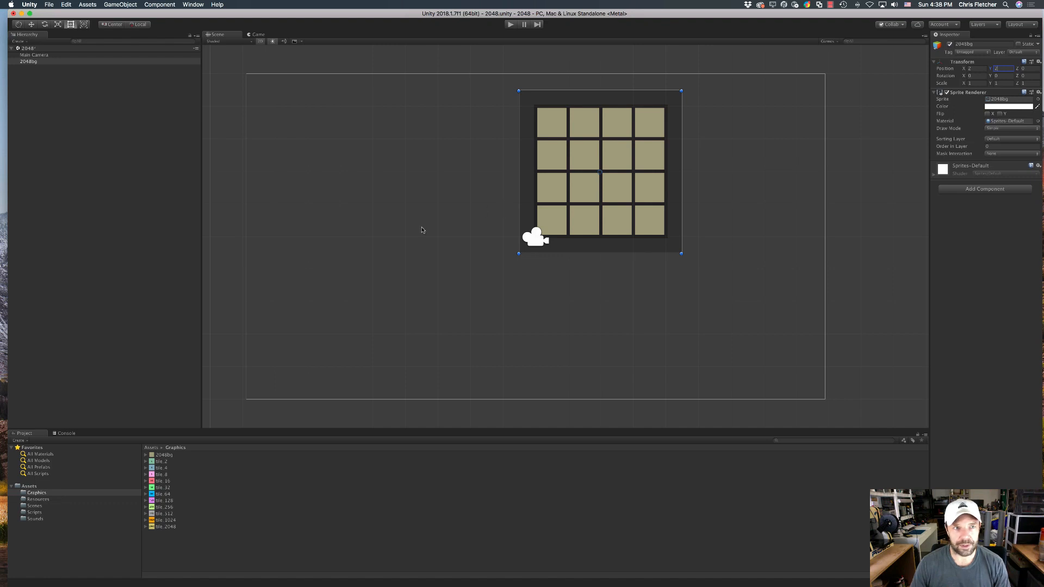
{"action": "scroll", "coordinate": [426, 225], "scroll_direction": "down", "scroll_amount": 1}
{"action": "left_click", "coordinate": [257, 35]}
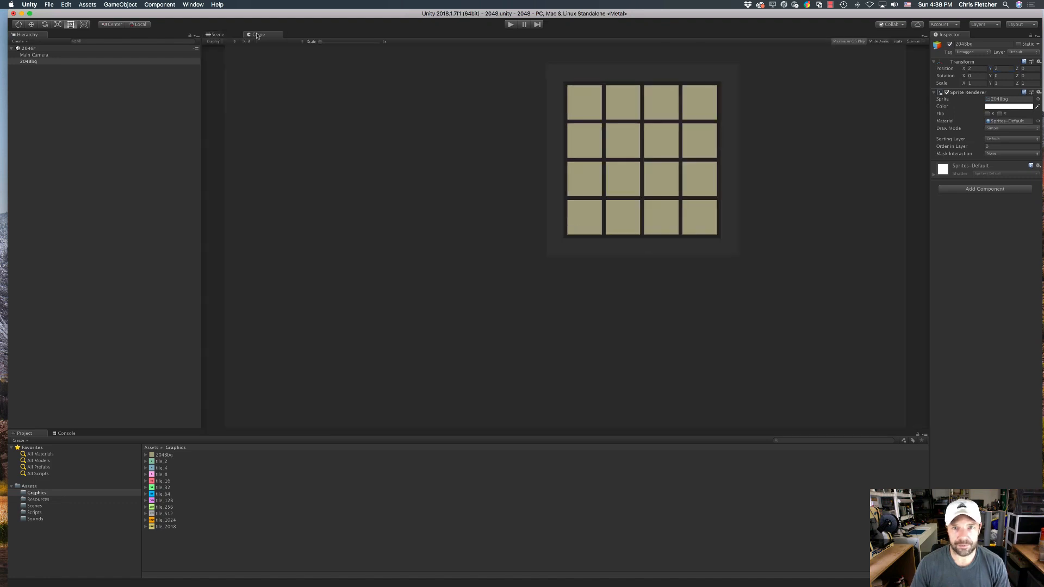
{"action": "left_click", "coordinate": [218, 34]}
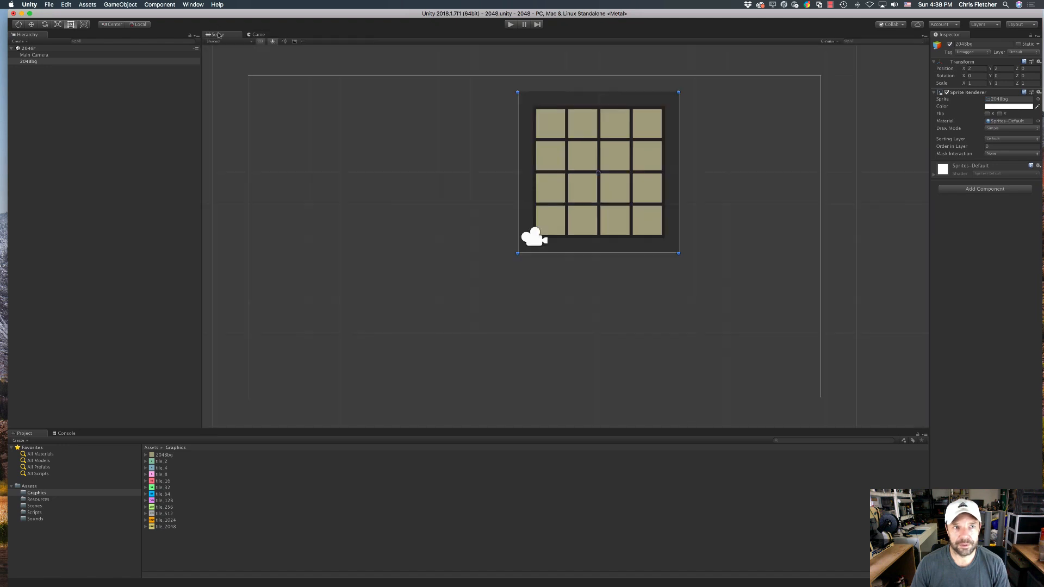
Step: Move the Main Camera to position X 2, Y 2 so it is centred on the board
{"action": "left_click", "coordinate": [47, 55]}
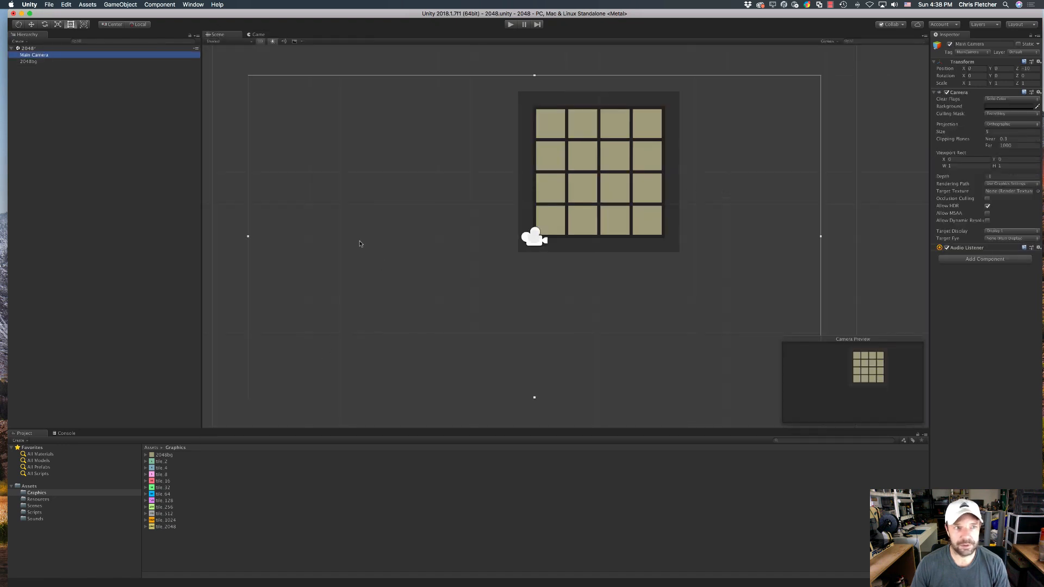
{"action": "left_click", "coordinate": [32, 24]}
{"action": "left_click_drag", "start_coordinate": [567, 237], "coordinate": [634, 242]}
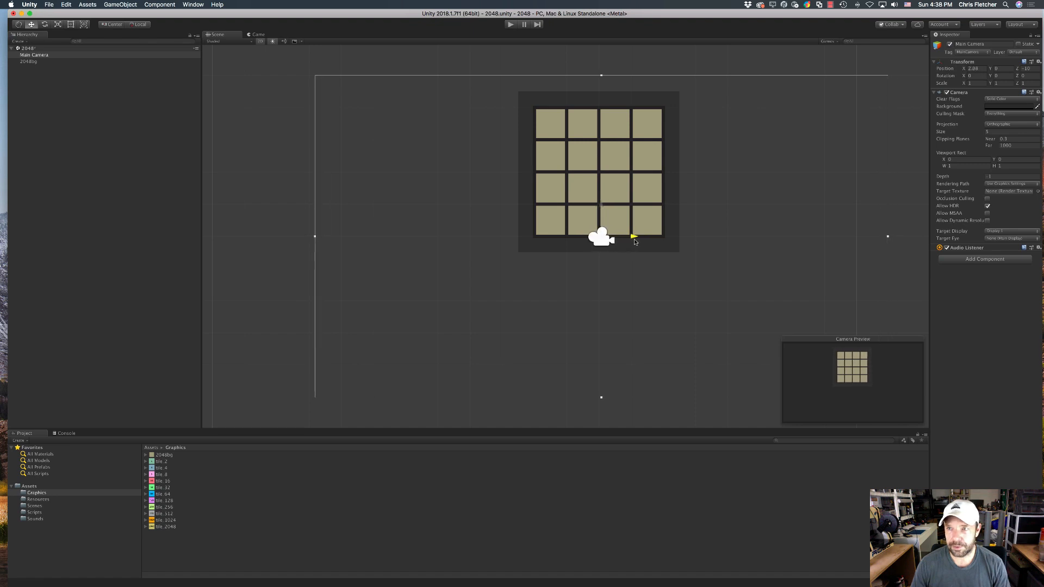
{"action": "left_click", "coordinate": [977, 69]}
{"action": "type", "text": "2"}
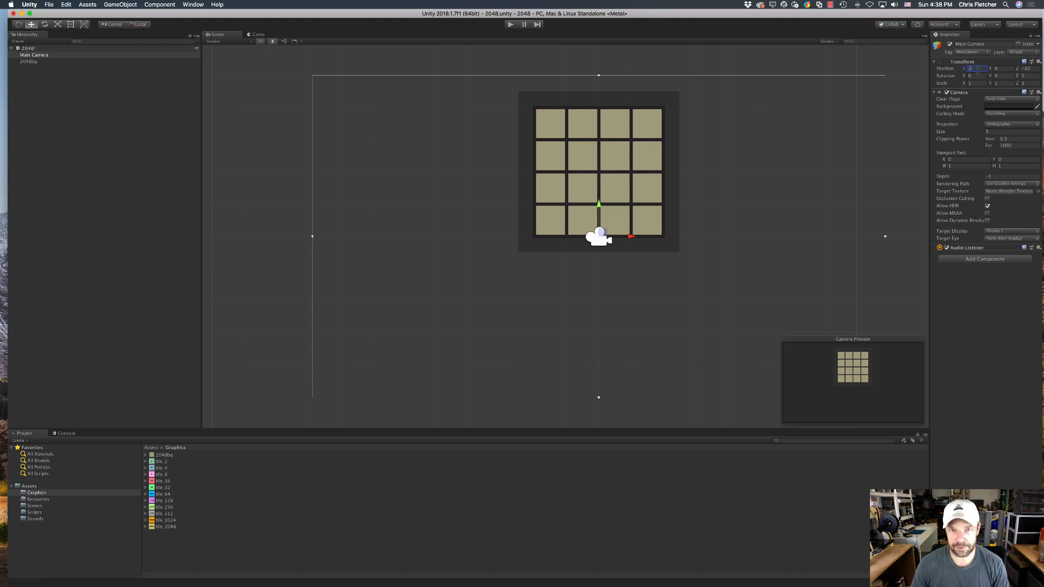
{"action": "left_click", "coordinate": [998, 69]}
{"action": "type", "text": "2"}
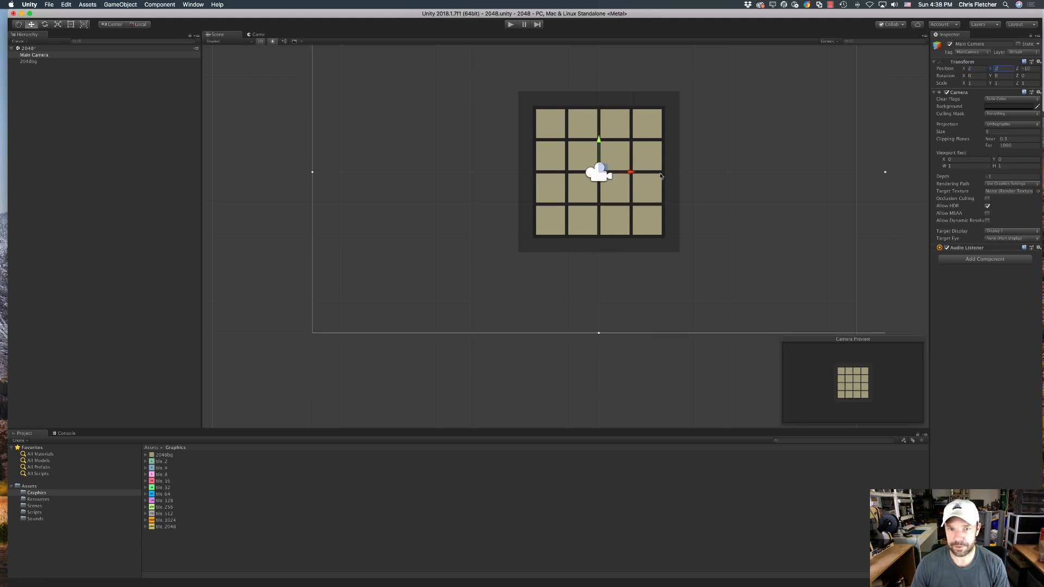
{"action": "scroll", "coordinate": [660, 174], "scroll_direction": "up", "scroll_amount": 3}
{"action": "scroll", "coordinate": [660, 175], "scroll_direction": "down", "scroll_amount": 7}
{"action": "middle_click_drag", "start_coordinate": [660, 173], "coordinate": [580, 228]}
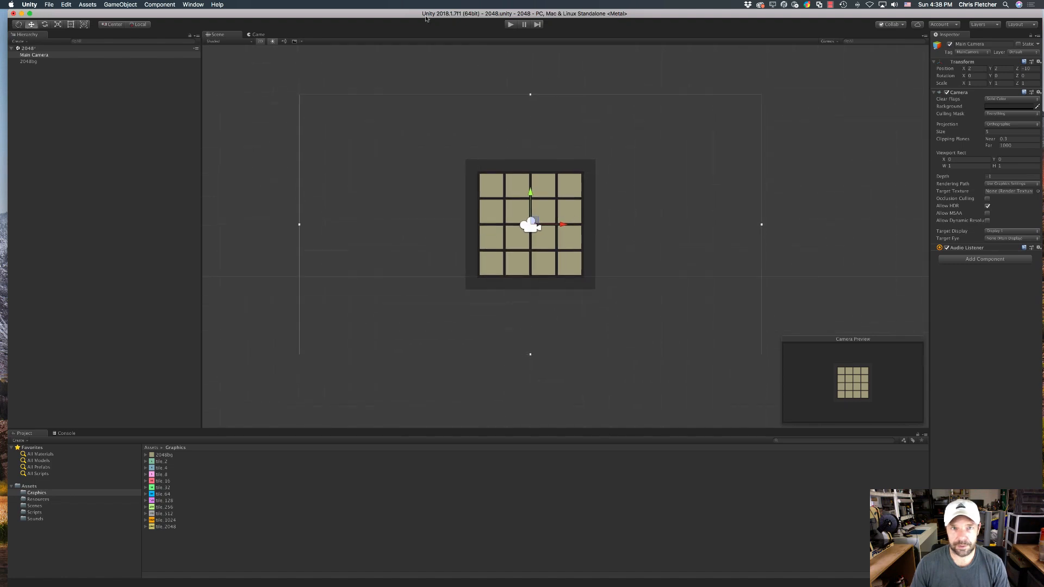
Step: Preview the game in the Square (1:1) aspect ratio, restore 16:9, and return to the Scene view
{"action": "left_click", "coordinate": [266, 35]}
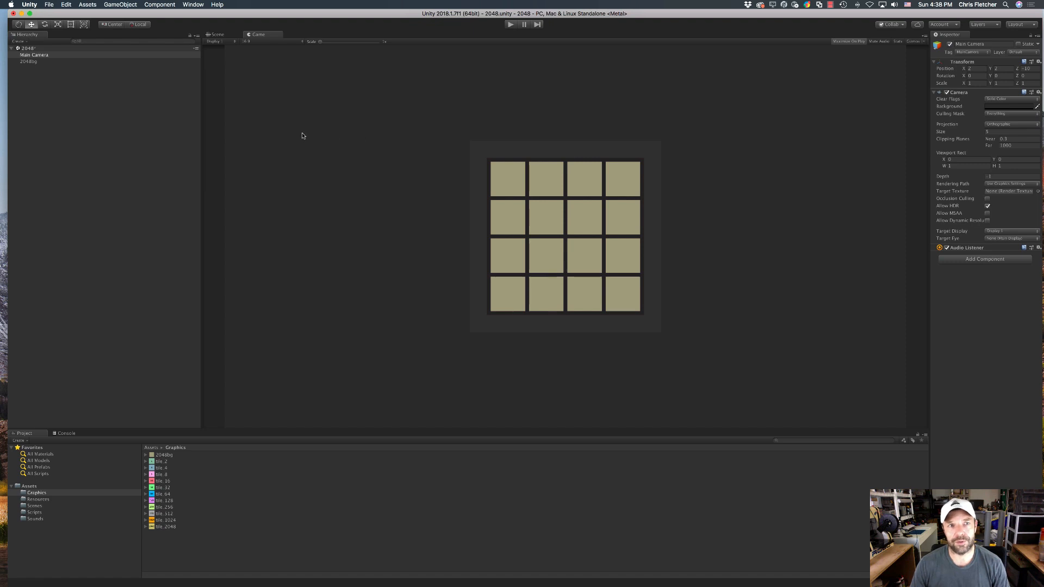
{"action": "left_click", "coordinate": [254, 43]}
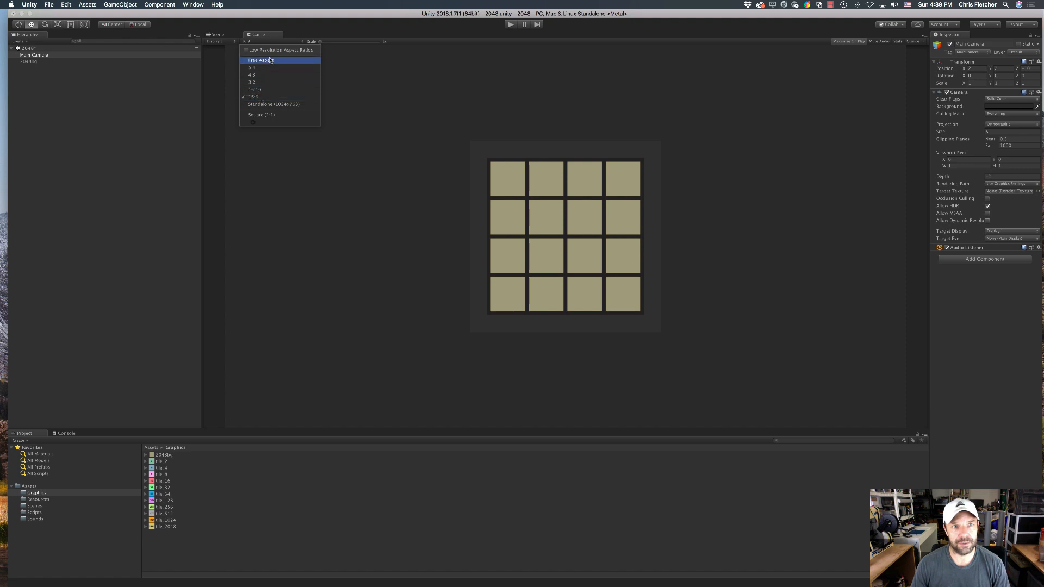
{"action": "left_click", "coordinate": [271, 115]}
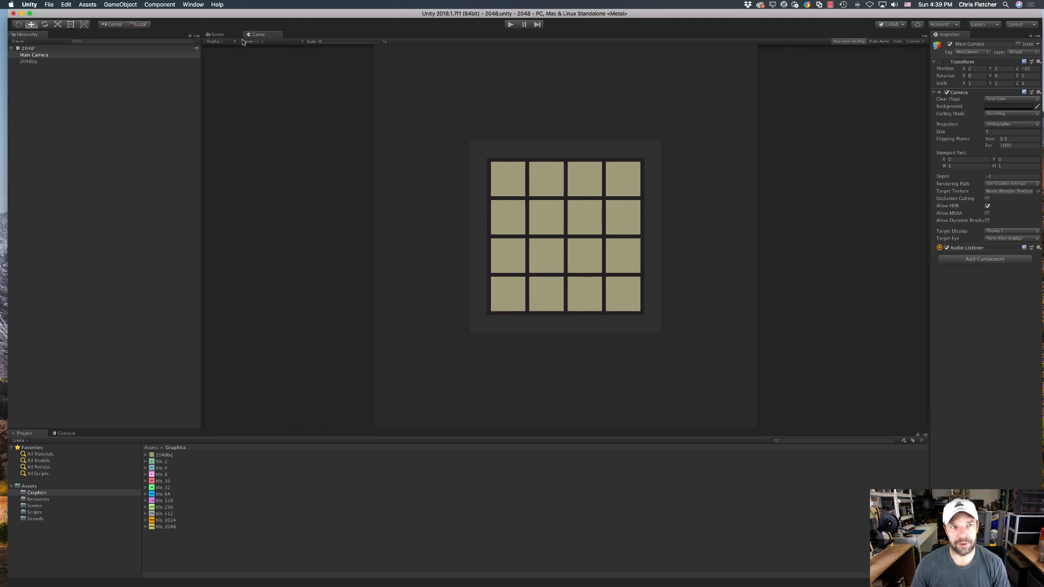
{"action": "left_click", "coordinate": [261, 43]}
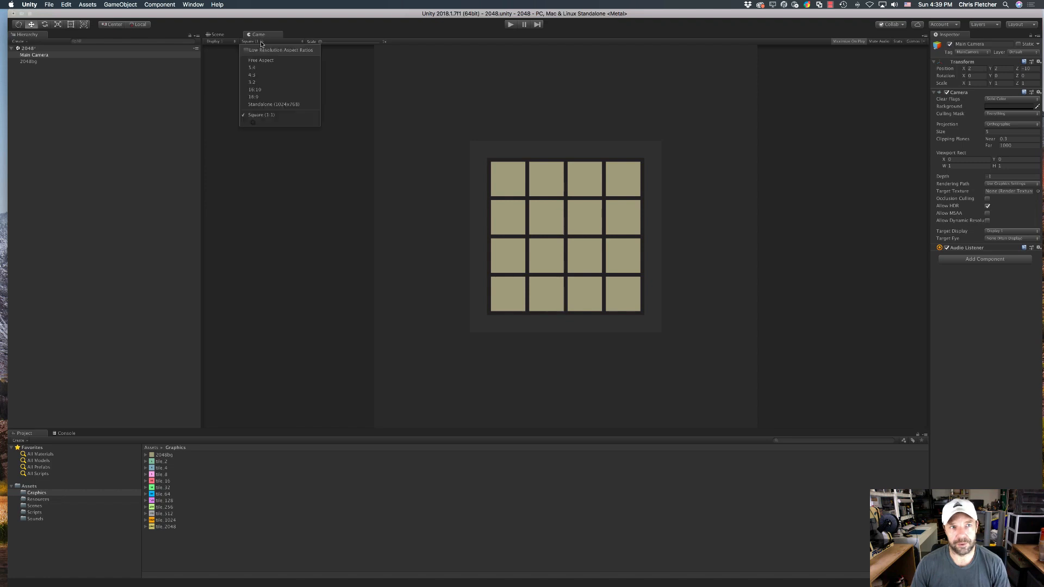
{"action": "left_click", "coordinate": [266, 97]}
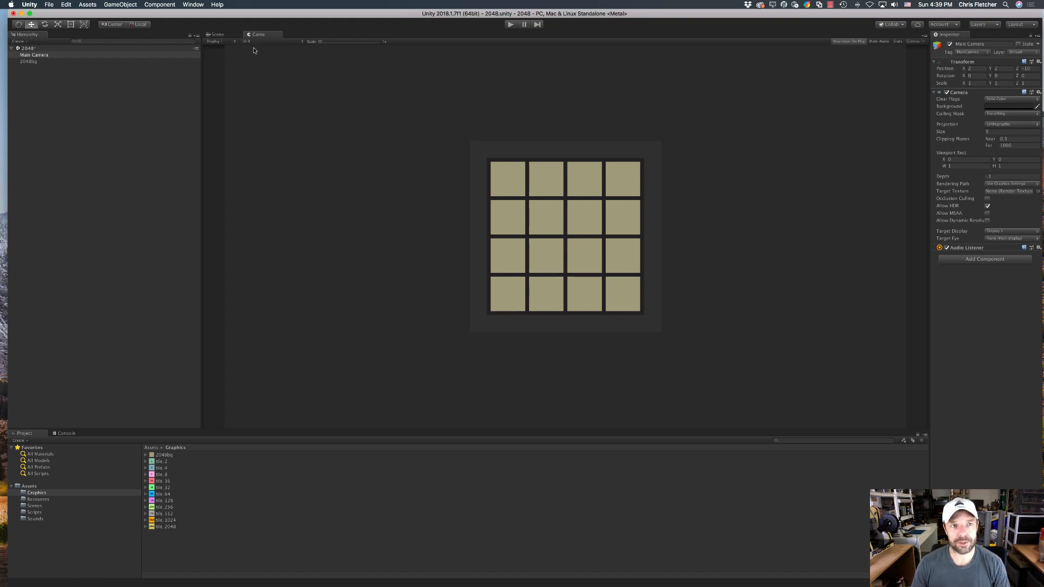
{"action": "left_click", "coordinate": [216, 34]}
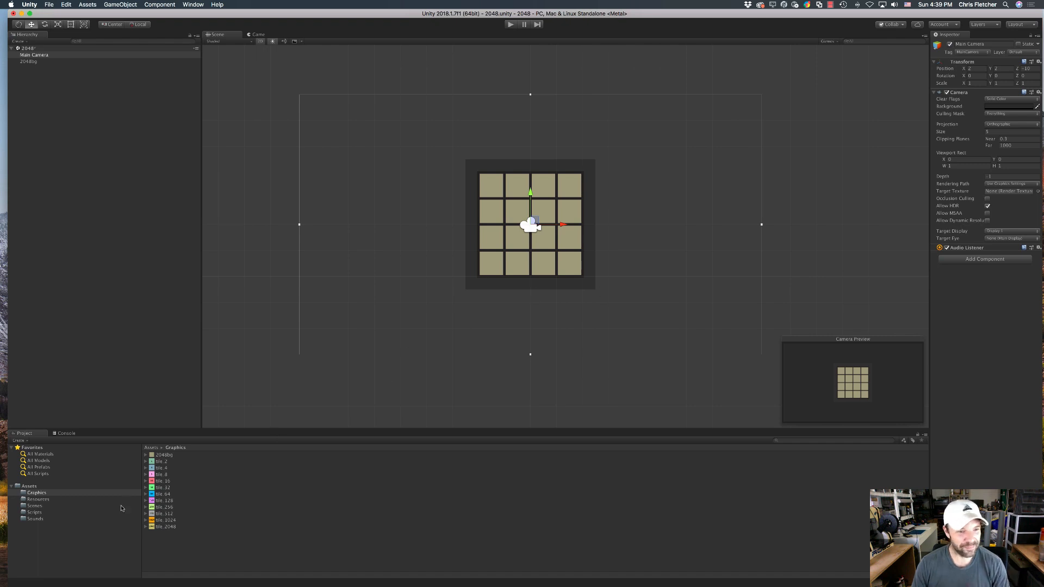
Step: Add the tile_2, tile_4, tile_8, tile_16, tile_32 and tile_64 sprites to the scene as separate objects
{"action": "left_click", "coordinate": [161, 461]}
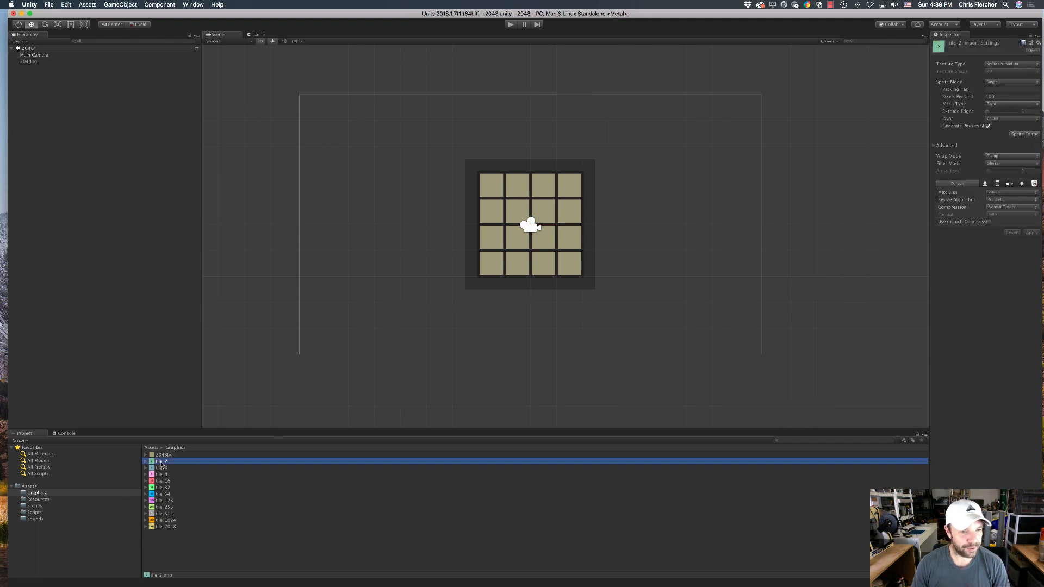
{"action": "left_click_drag", "start_coordinate": [162, 463], "coordinate": [121, 174]}
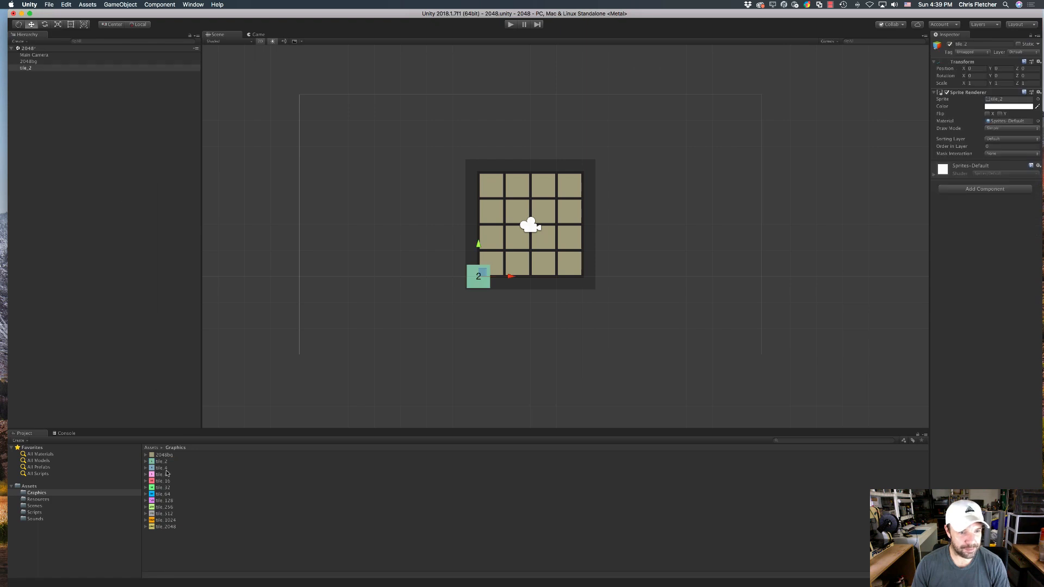
{"action": "left_click_drag", "start_coordinate": [161, 468], "coordinate": [135, 424]}
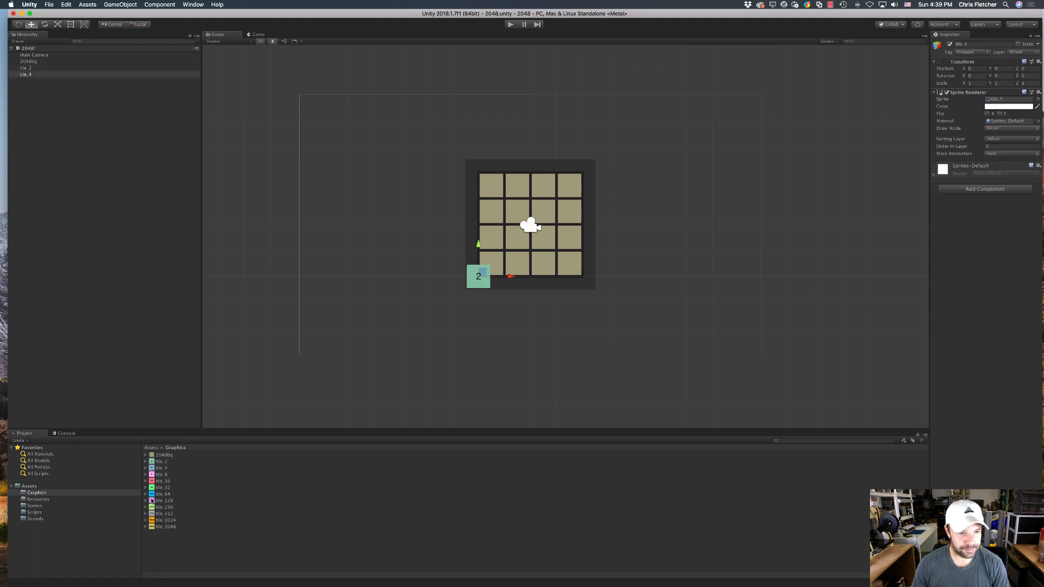
{"action": "left_click_drag", "start_coordinate": [162, 474], "coordinate": [121, 297]}
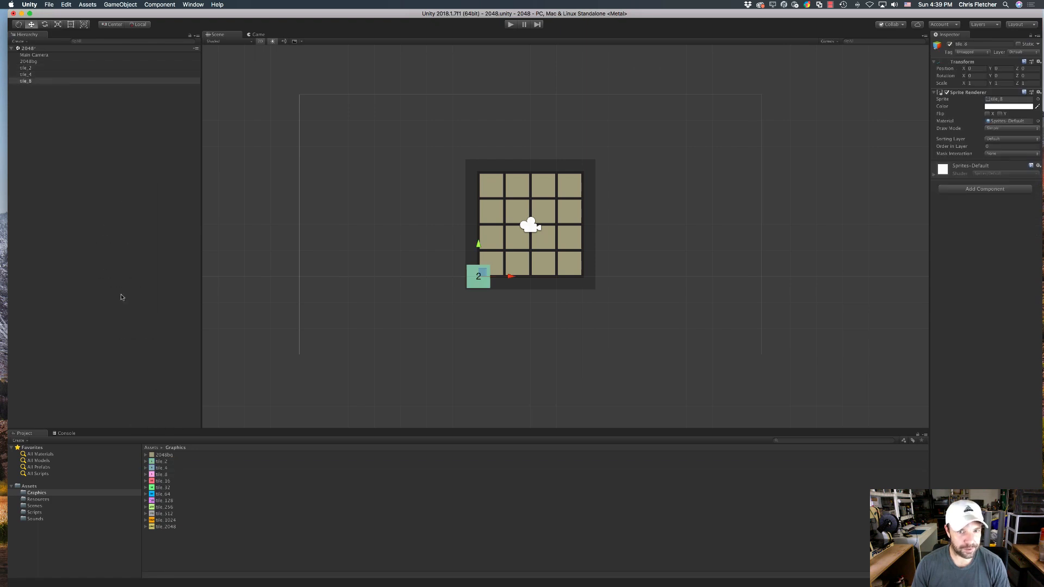
{"action": "left_click", "coordinate": [163, 480]}
{"action": "left_click_drag", "start_coordinate": [163, 480], "coordinate": [106, 228]}
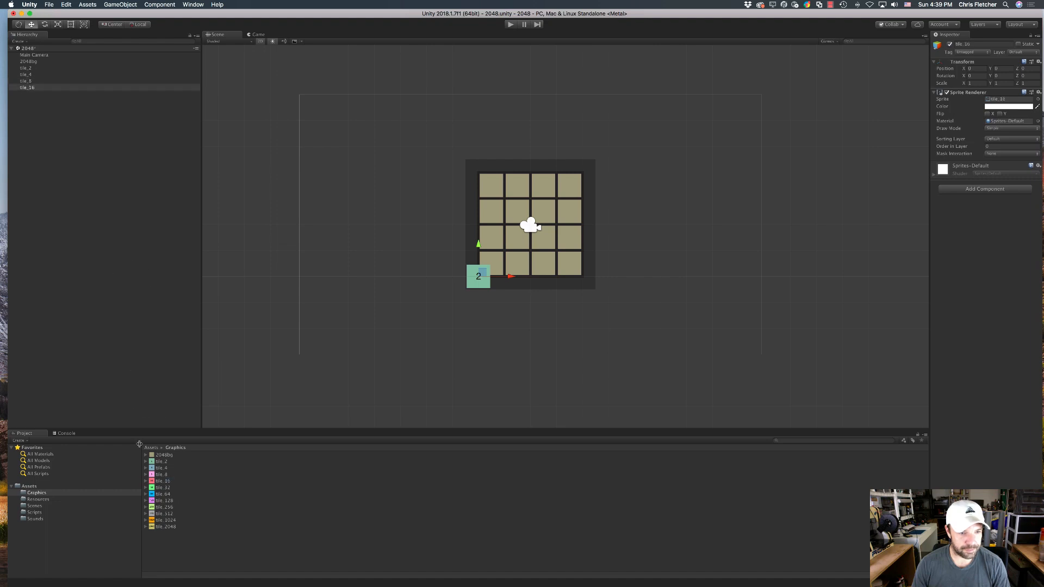
{"action": "left_click", "coordinate": [160, 488]}
{"action": "left_click_drag", "start_coordinate": [160, 488], "coordinate": [100, 287]}
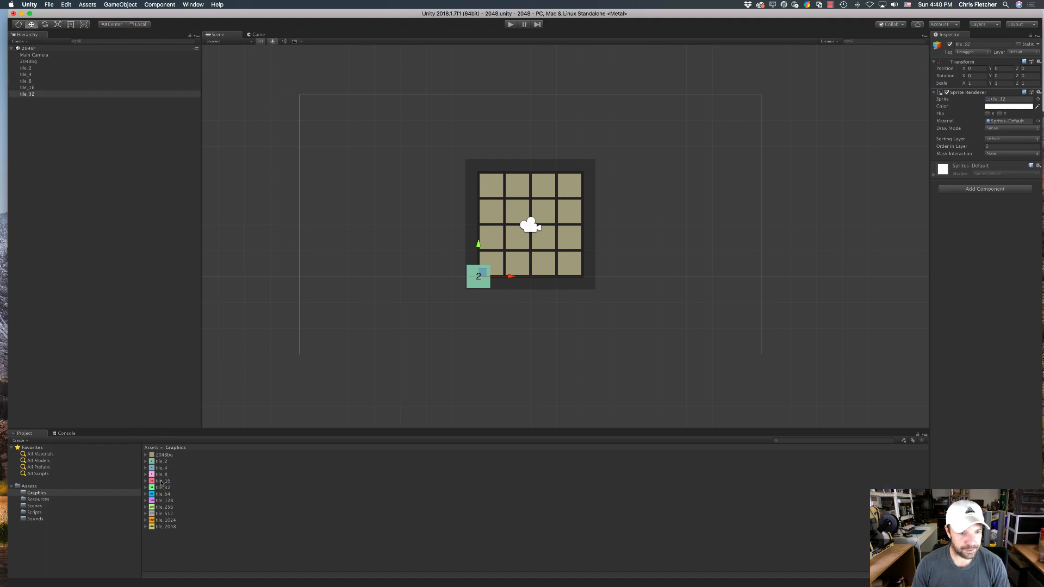
{"action": "left_click", "coordinate": [162, 499]}
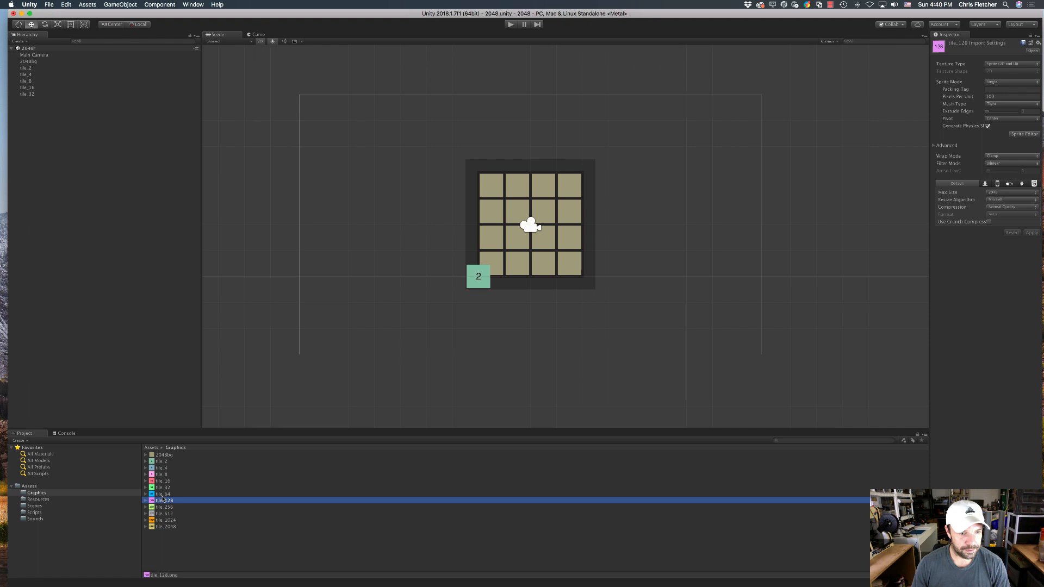
{"action": "left_click", "coordinate": [167, 494]}
{"action": "left_click_drag", "start_coordinate": [146, 356], "coordinate": [145, 289]}
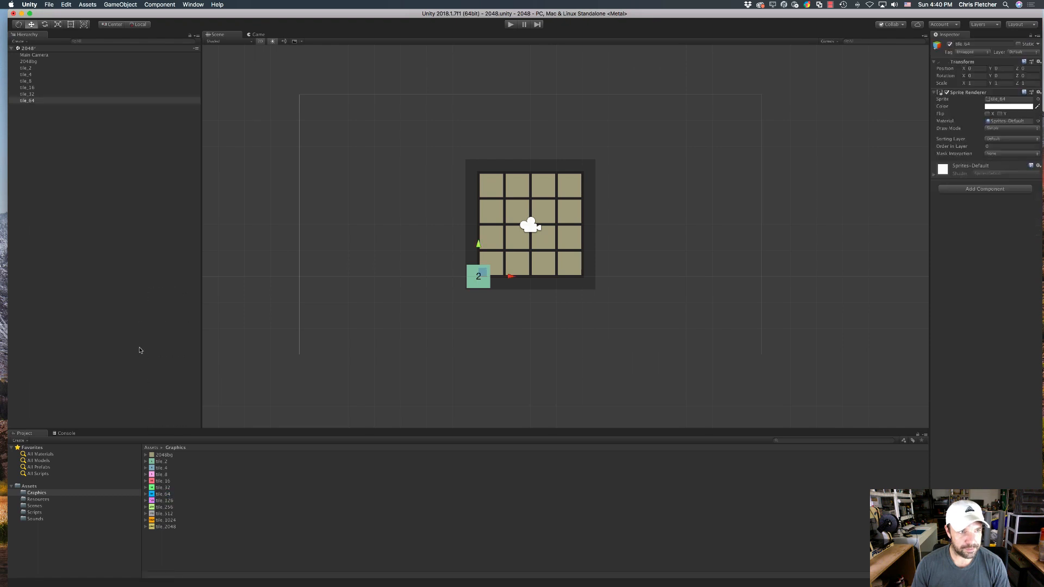
Step: Add the tile_128, tile_256, tile_512, tile_1024 and tile_2048 sprites to the scene as separate objects
{"action": "left_click", "coordinate": [161, 501]}
{"action": "left_click_drag", "start_coordinate": [162, 504], "coordinate": [140, 282]}
{"action": "left_click", "coordinate": [159, 508]}
{"action": "left_click_drag", "start_coordinate": [160, 510], "coordinate": [106, 247]}
{"action": "left_click_drag", "start_coordinate": [156, 513], "coordinate": [134, 248]}
{"action": "left_click_drag", "start_coordinate": [167, 521], "coordinate": [117, 270]}
{"action": "left_click_drag", "start_coordinate": [165, 526], "coordinate": [105, 245]}
Step: Examine the Resources folder and inspect the tile_2, tile_4, tile_8 and tile_16 objects in the scene
{"action": "left_click", "coordinate": [27, 68]}
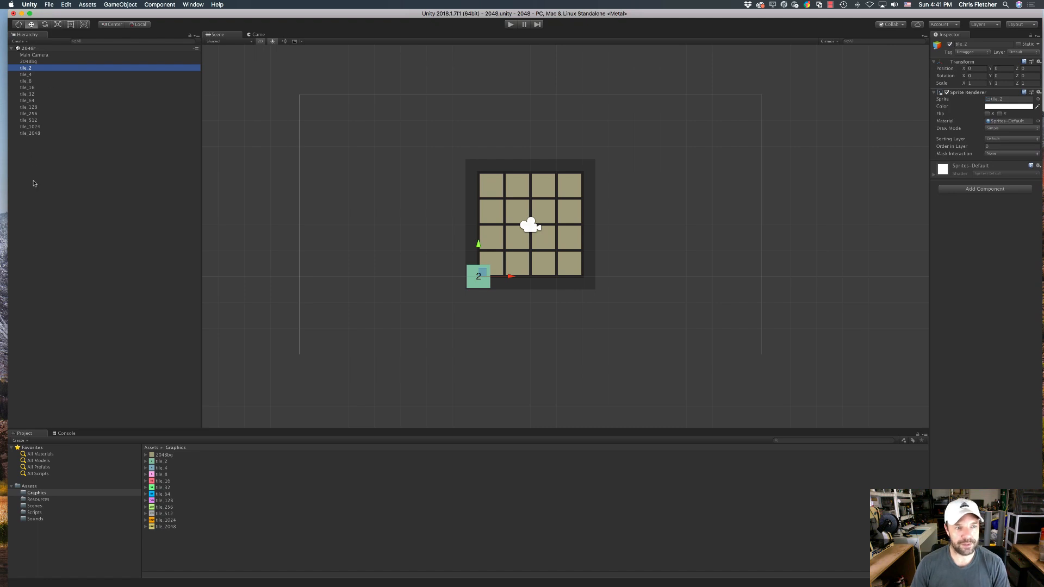
{"action": "left_click", "coordinate": [43, 500]}
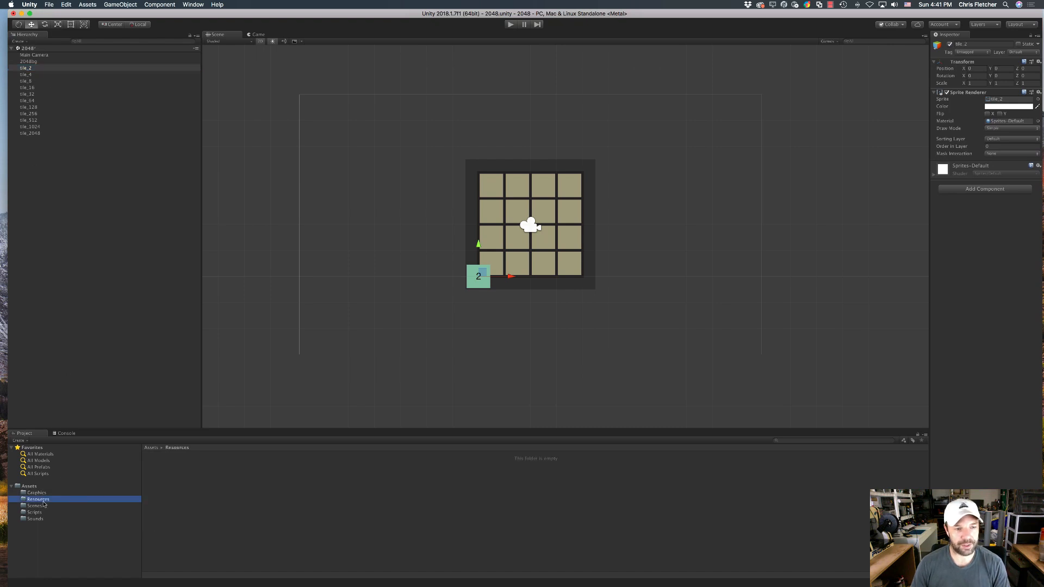
{"action": "left_click", "coordinate": [24, 69]}
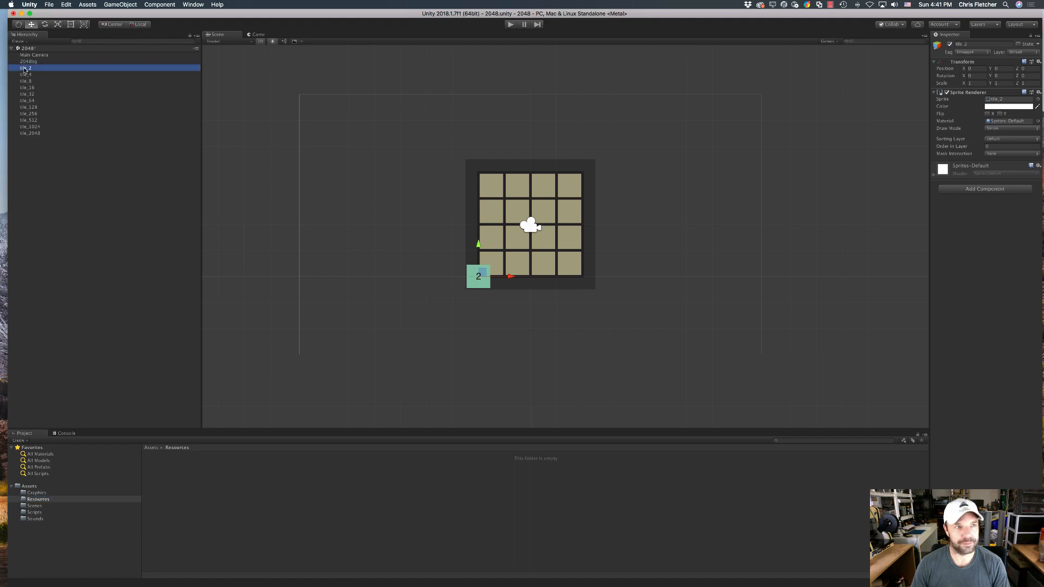
{"action": "left_click", "coordinate": [26, 75]}
{"action": "left_click", "coordinate": [26, 82]}
{"action": "left_click", "coordinate": [25, 88]}
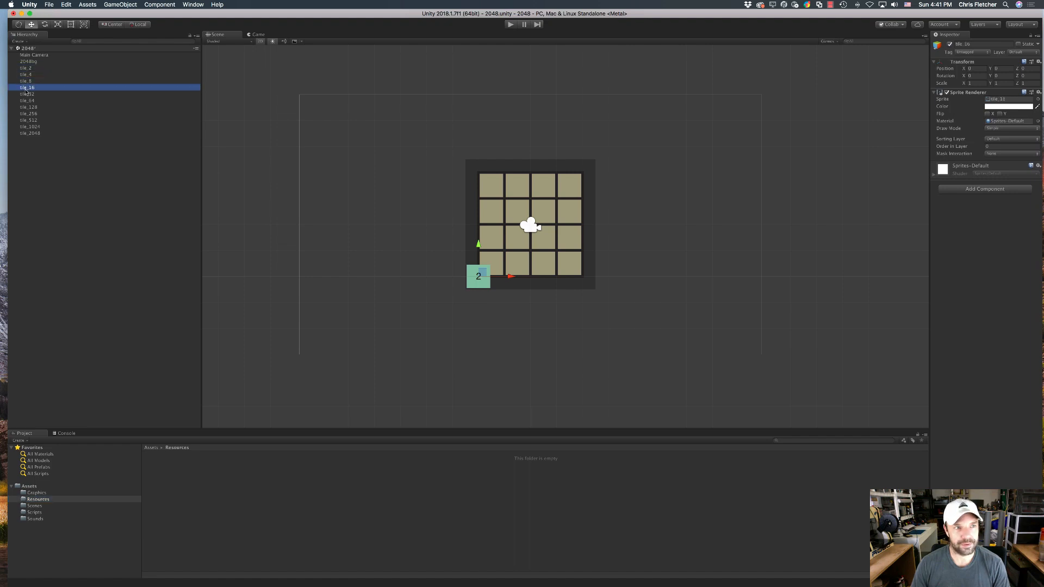
{"action": "left_click", "coordinate": [25, 69]}
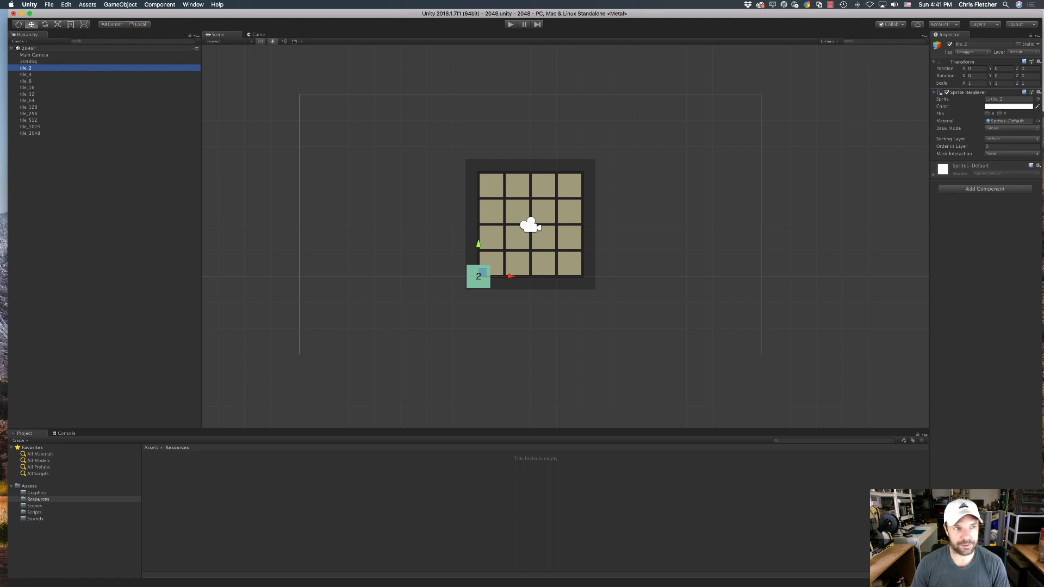
{"action": "left_click", "coordinate": [37, 74]}
{"action": "left_click", "coordinate": [32, 87]}
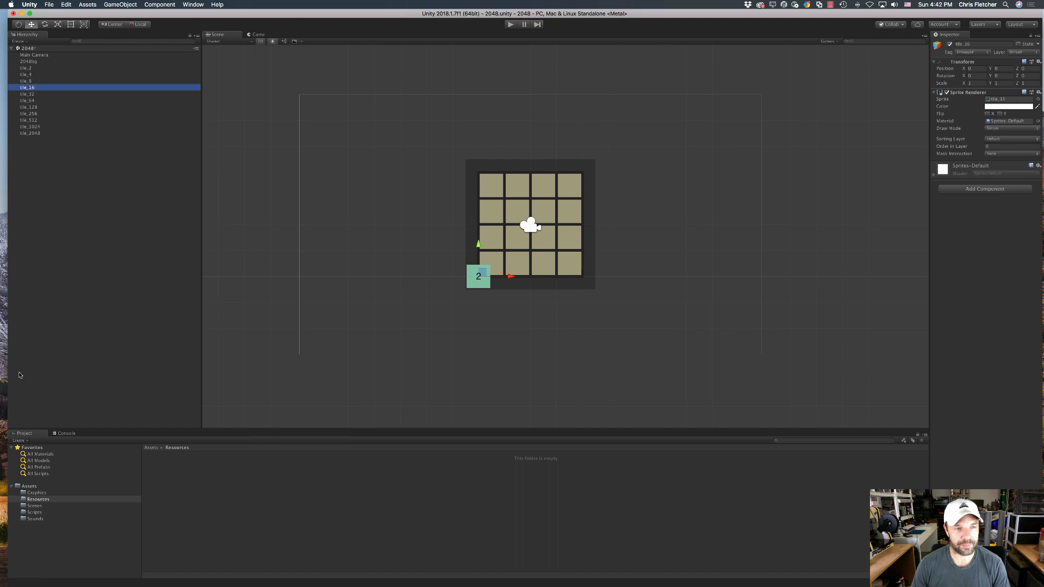
{"action": "left_click", "coordinate": [53, 361]}
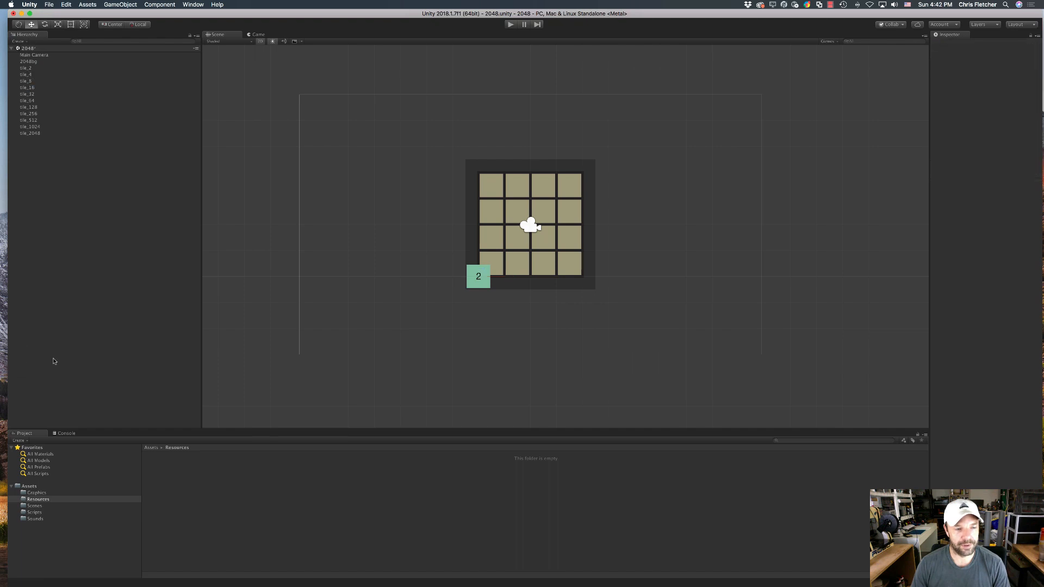
Step: Create a C# script named Tile in the Scripts folder
{"action": "left_click", "coordinate": [37, 512]}
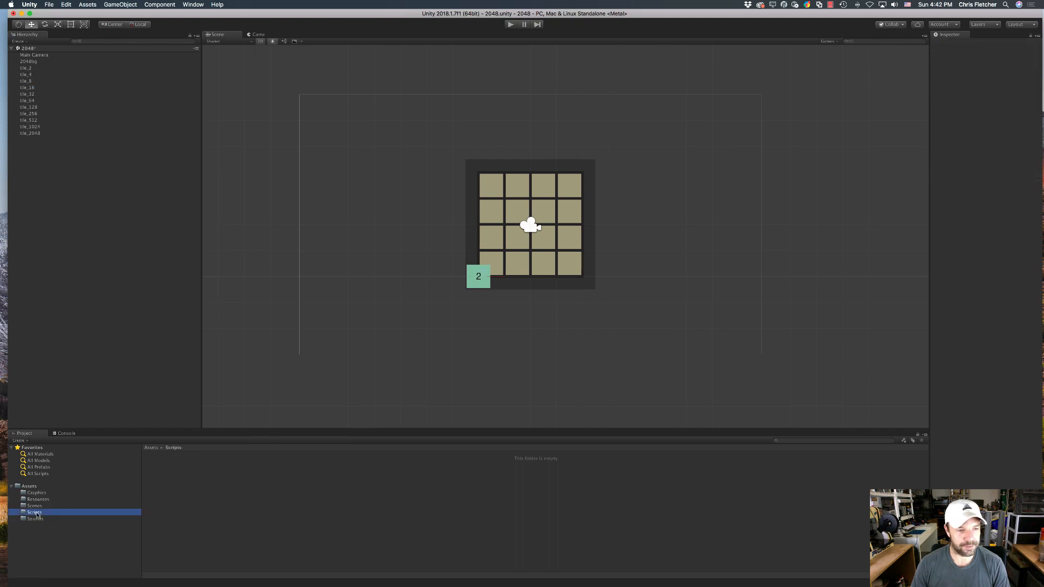
{"action": "right_click", "coordinate": [200, 482]}
{"action": "mouse_move", "coordinate": [238, 421]}
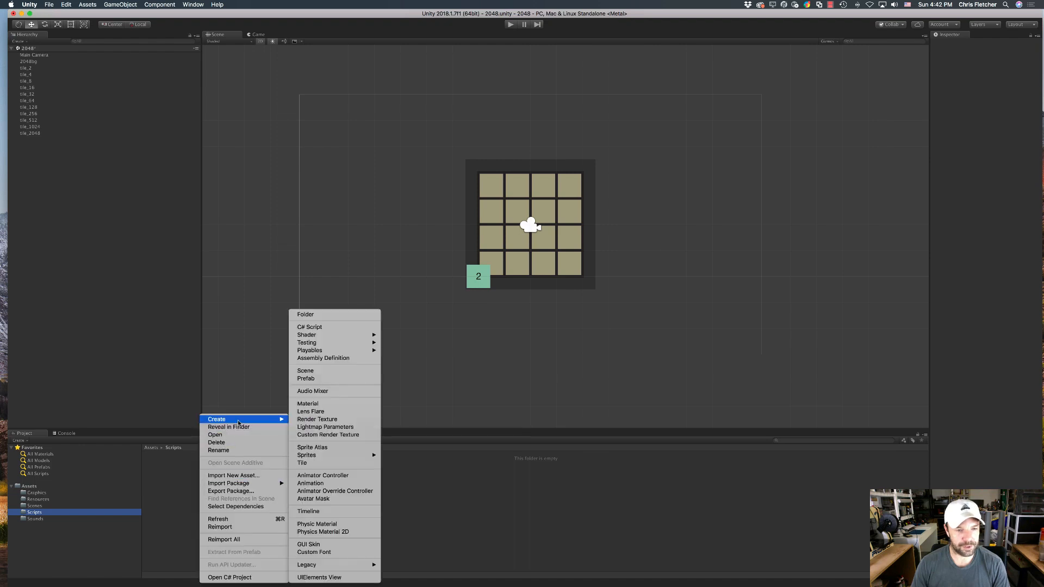
{"action": "right_click", "coordinate": [184, 457]}
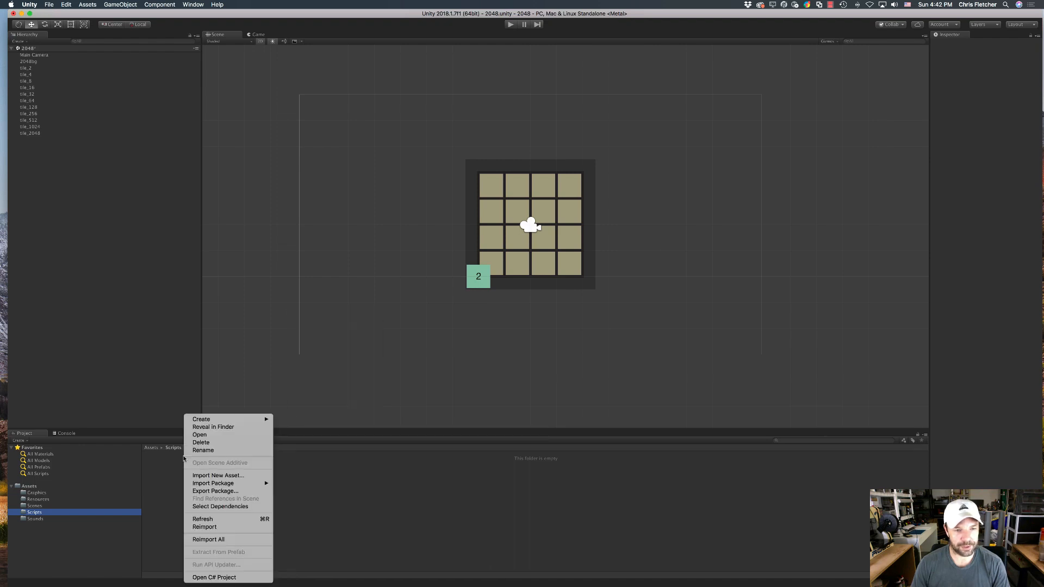
{"action": "mouse_move", "coordinate": [228, 422]}
{"action": "left_click", "coordinate": [293, 327]}
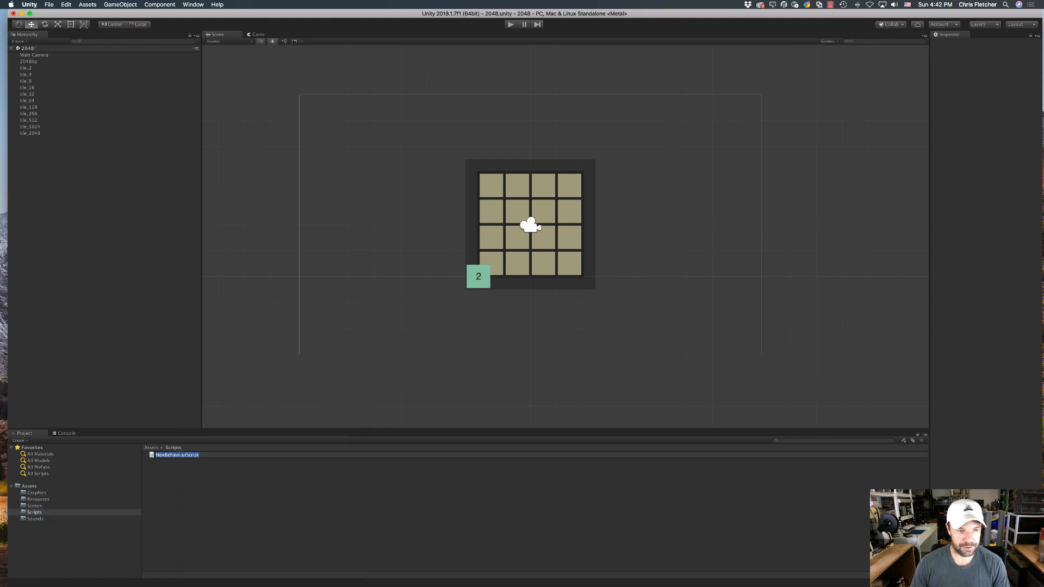
{"action": "type", "text": "Tile"}
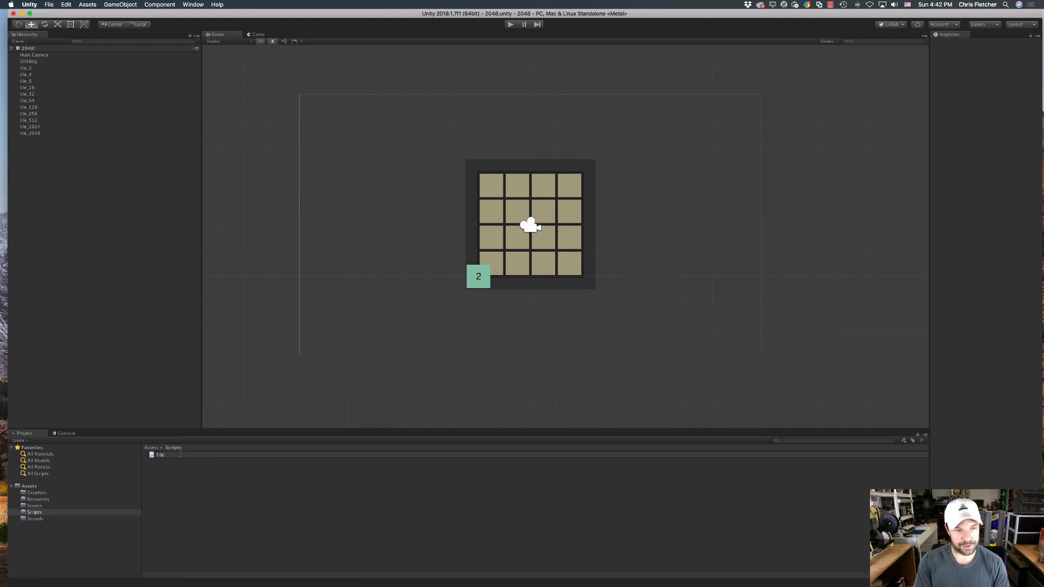
{"action": "key", "text": "Return"}
Step: Create a second C# script named Game in the Scripts folder
{"action": "right_click", "coordinate": [157, 485]}
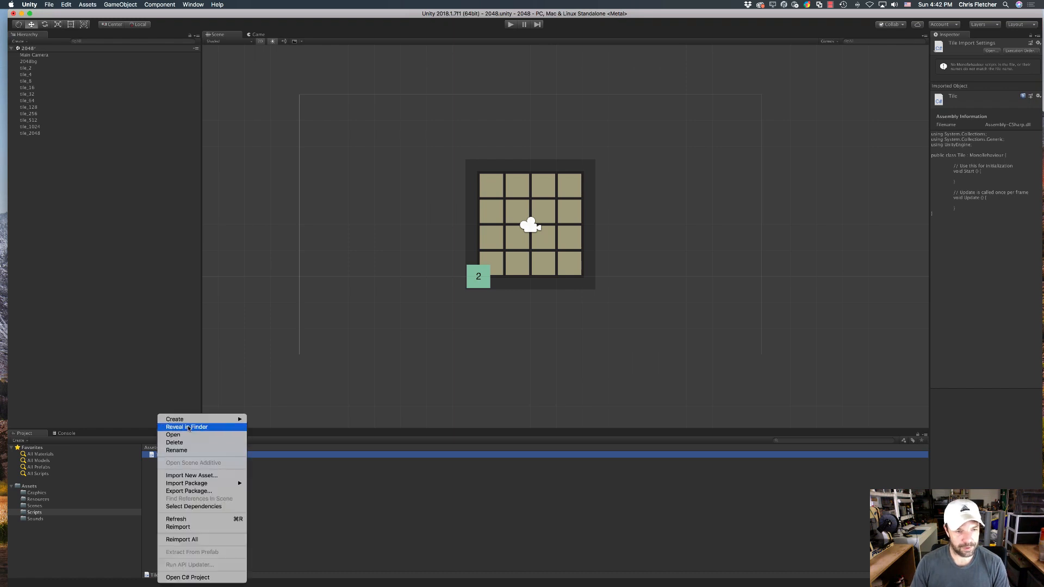
{"action": "mouse_move", "coordinate": [192, 422]}
{"action": "left_click", "coordinate": [249, 473]}
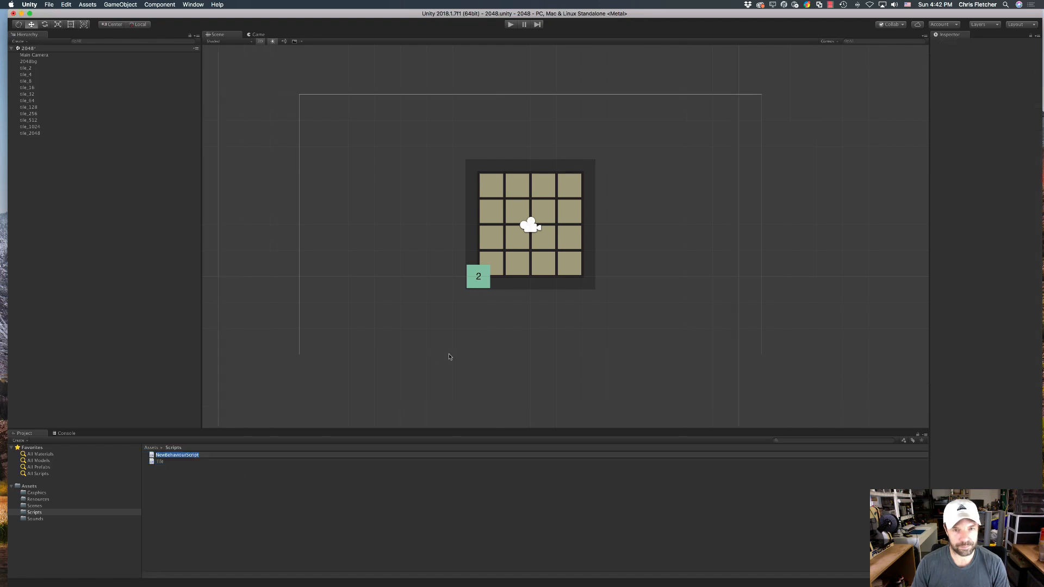
{"action": "type", "text": "Game"}
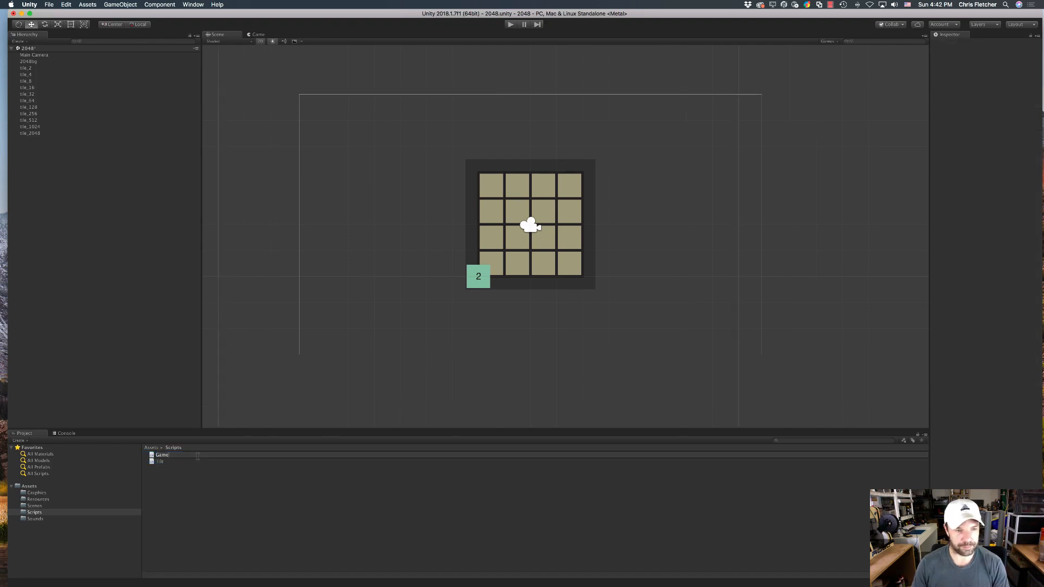
{"action": "key", "text": "Return"}
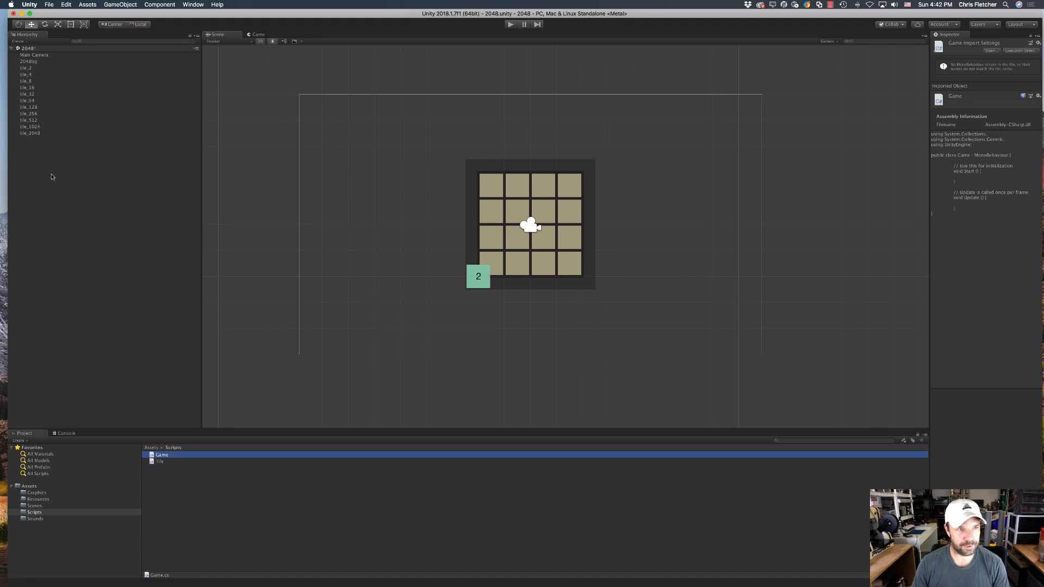
Step: Attach the Tile script to the tile_2, tile_4, tile_8 and tile_16 objects
{"action": "left_click", "coordinate": [24, 69]}
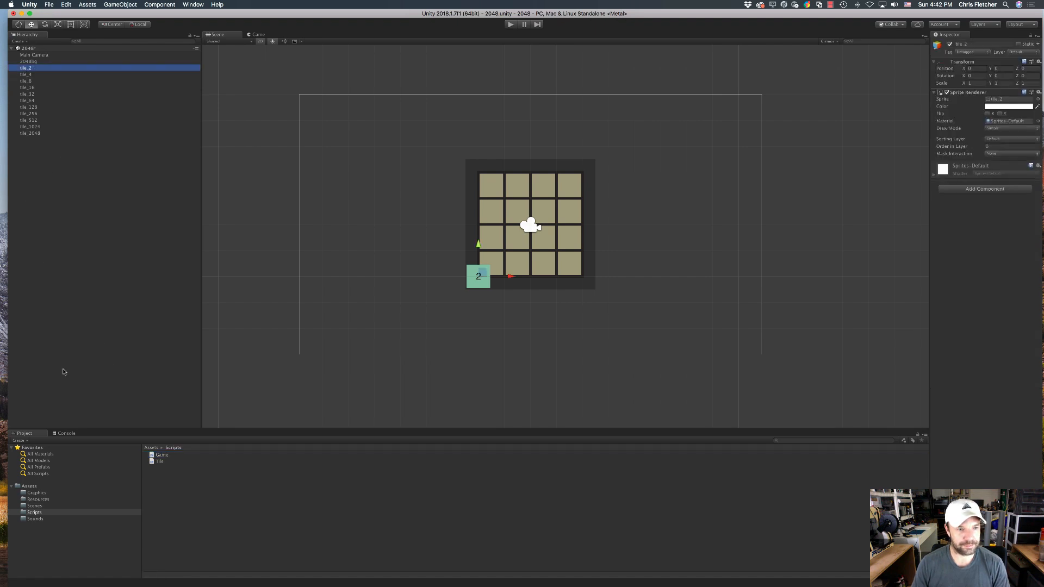
{"action": "left_click_drag", "start_coordinate": [159, 461], "coordinate": [956, 260]}
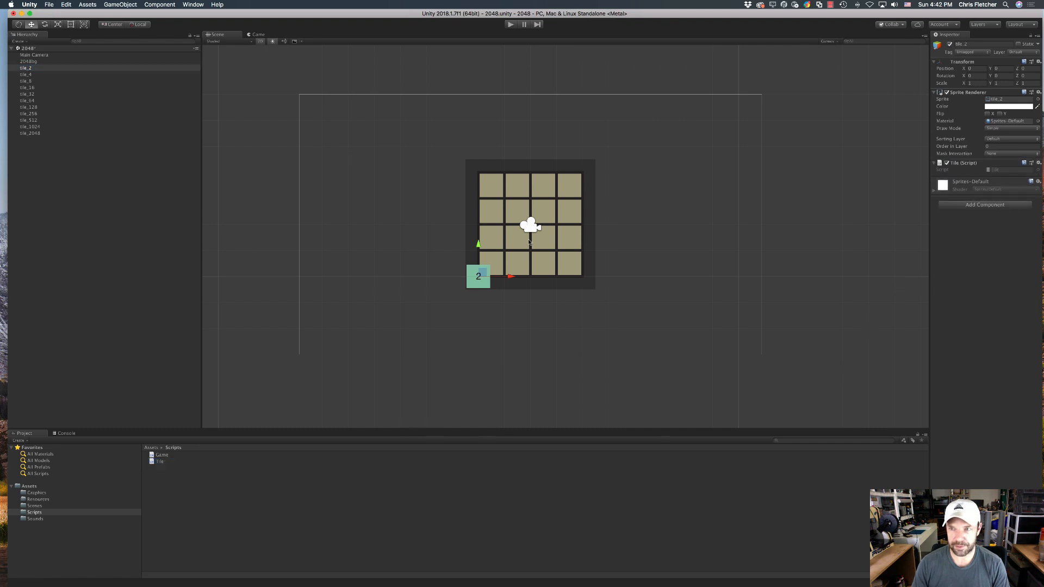
{"action": "left_click", "coordinate": [26, 74]}
{"action": "left_click_drag", "start_coordinate": [162, 466], "coordinate": [944, 266]}
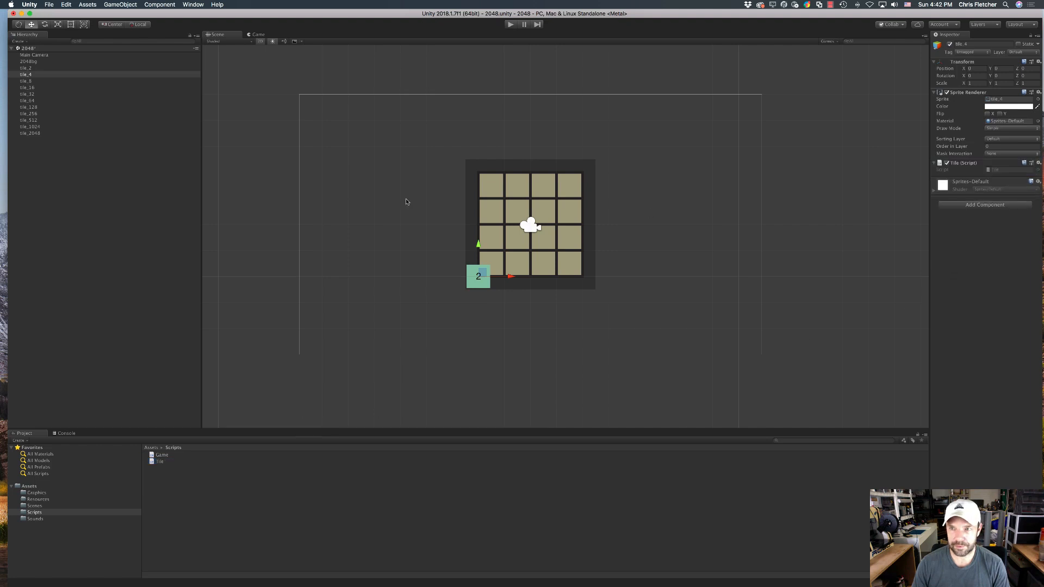
{"action": "left_click", "coordinate": [31, 82]}
{"action": "left_click_drag", "start_coordinate": [160, 462], "coordinate": [932, 276]}
{"action": "left_click", "coordinate": [76, 87]}
{"action": "left_click_drag", "start_coordinate": [160, 461], "coordinate": [984, 223]}
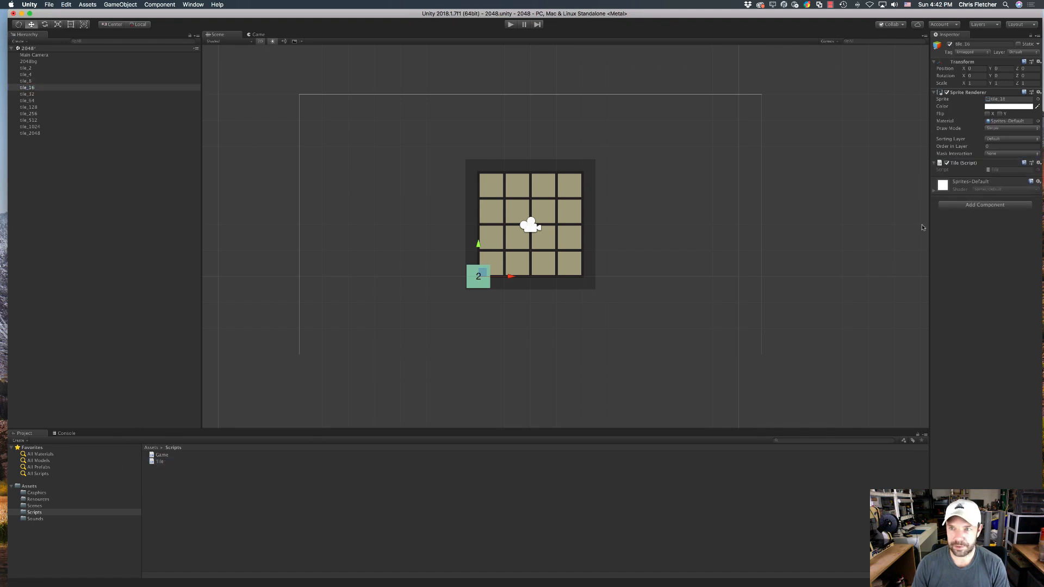
Step: Attach the Tile script to the tile_32, tile_64, tile_128 and tile_256 objects
{"action": "left_click", "coordinate": [43, 94]}
{"action": "left_click_drag", "start_coordinate": [160, 462], "coordinate": [936, 277]}
{"action": "left_click", "coordinate": [44, 100]}
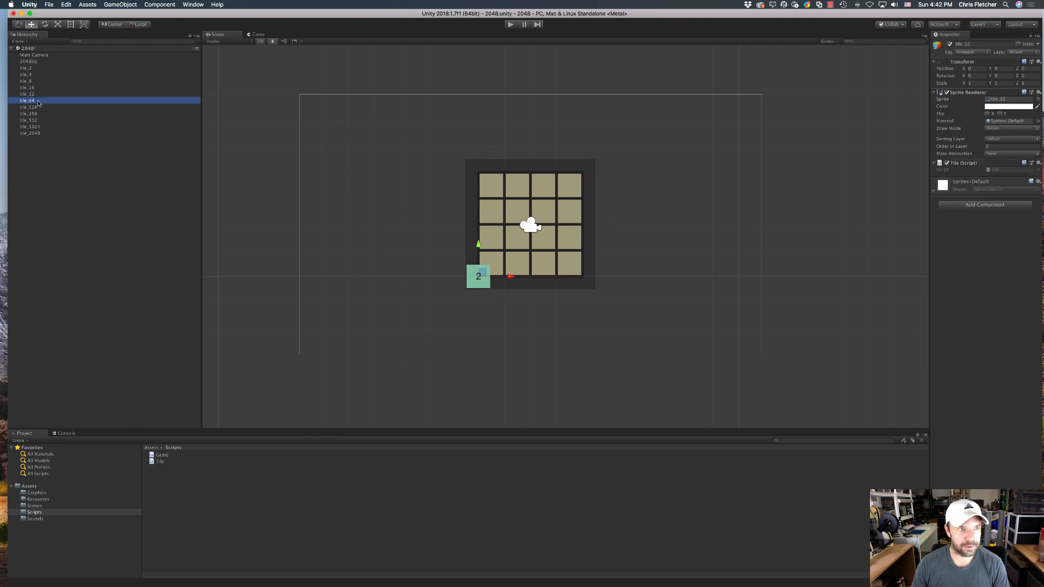
{"action": "left_click_drag", "start_coordinate": [165, 461], "coordinate": [990, 247]}
{"action": "left_click", "coordinate": [23, 107]}
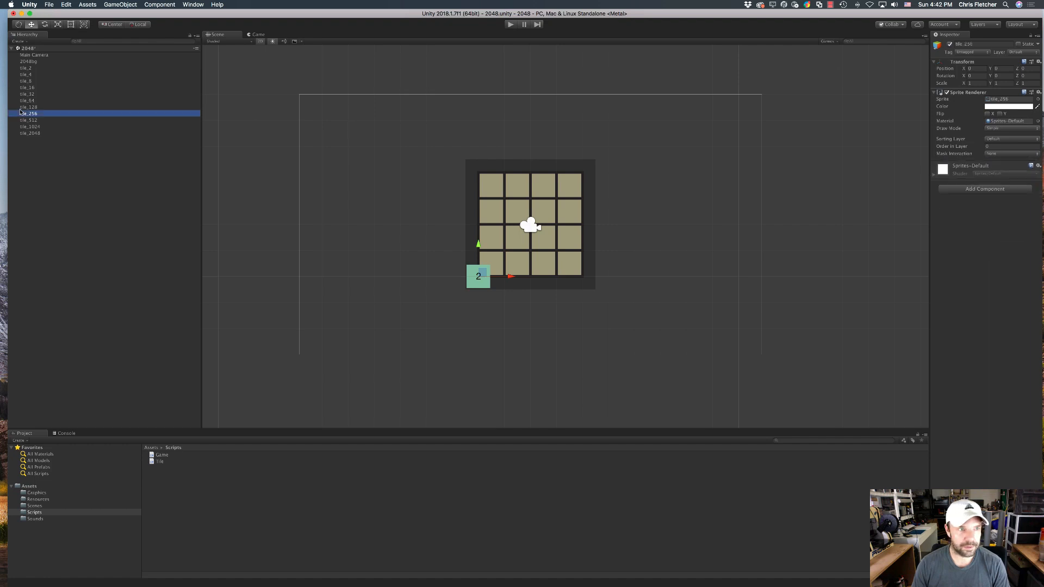
{"action": "left_click_drag", "start_coordinate": [157, 466], "coordinate": [979, 239]}
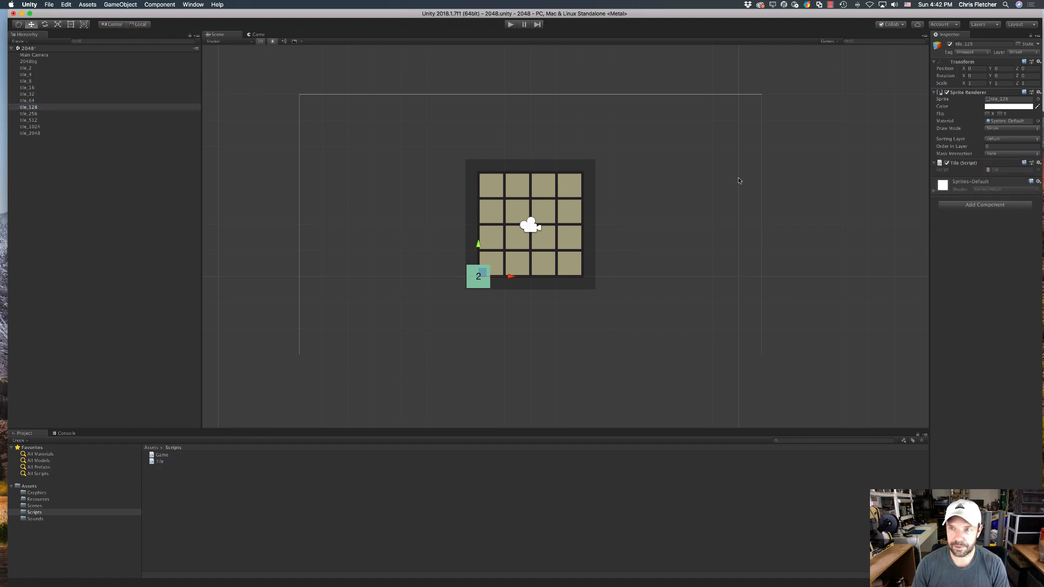
{"action": "left_click", "coordinate": [25, 114]}
{"action": "left_click", "coordinate": [159, 461]}
{"action": "left_click_drag", "start_coordinate": [159, 461], "coordinate": [972, 174]}
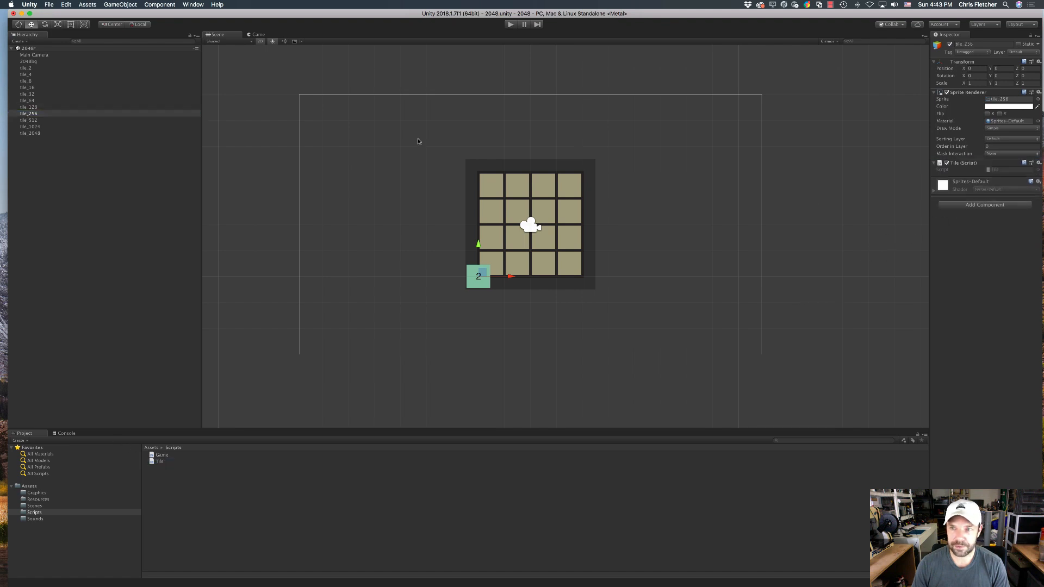
Step: Attach the Tile script to the tile_512, tile_1024 and tile_2048 objects
{"action": "left_click", "coordinate": [33, 120]}
{"action": "left_click_drag", "start_coordinate": [156, 463], "coordinate": [992, 239]}
{"action": "left_click", "coordinate": [31, 127]}
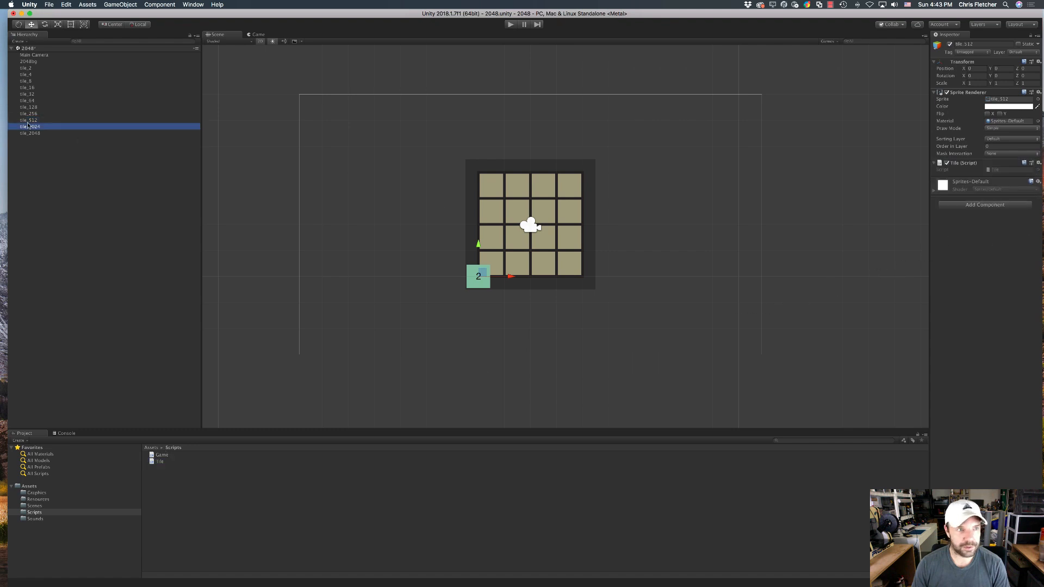
{"action": "left_click_drag", "start_coordinate": [156, 461], "coordinate": [994, 243]}
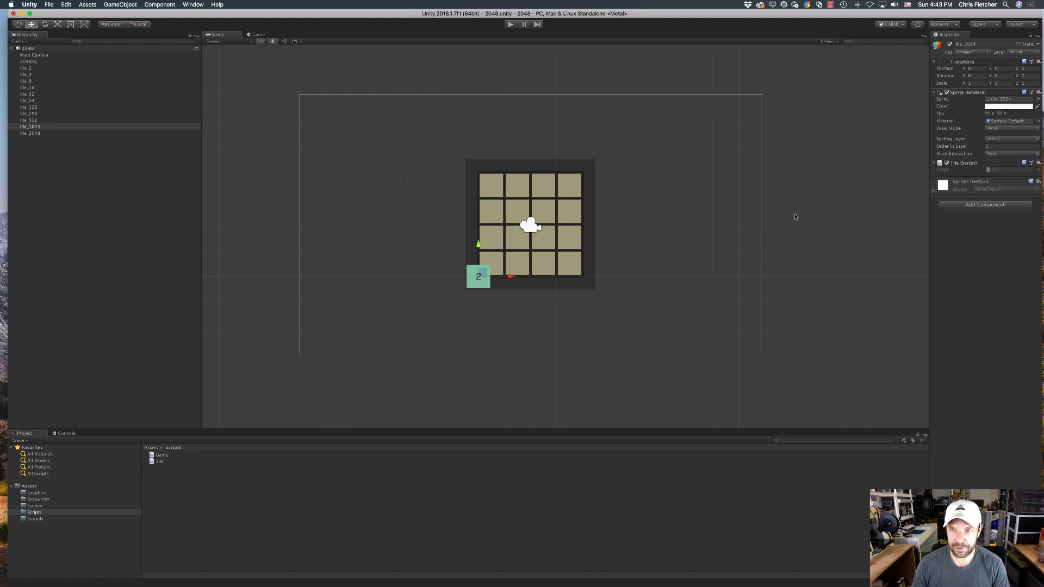
{"action": "left_click", "coordinate": [33, 134]}
{"action": "left_click_drag", "start_coordinate": [159, 461], "coordinate": [973, 220]}
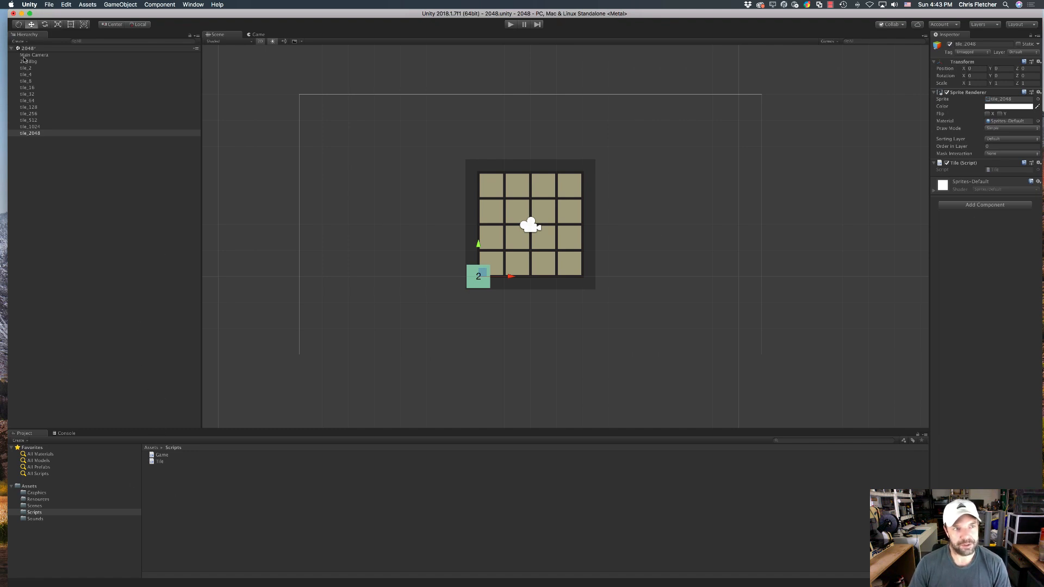
Step: Try to turn all tile objects from tile_2 to tile_2048 into prefabs in the Resources folder at once
{"action": "left_click", "coordinate": [37, 500]}
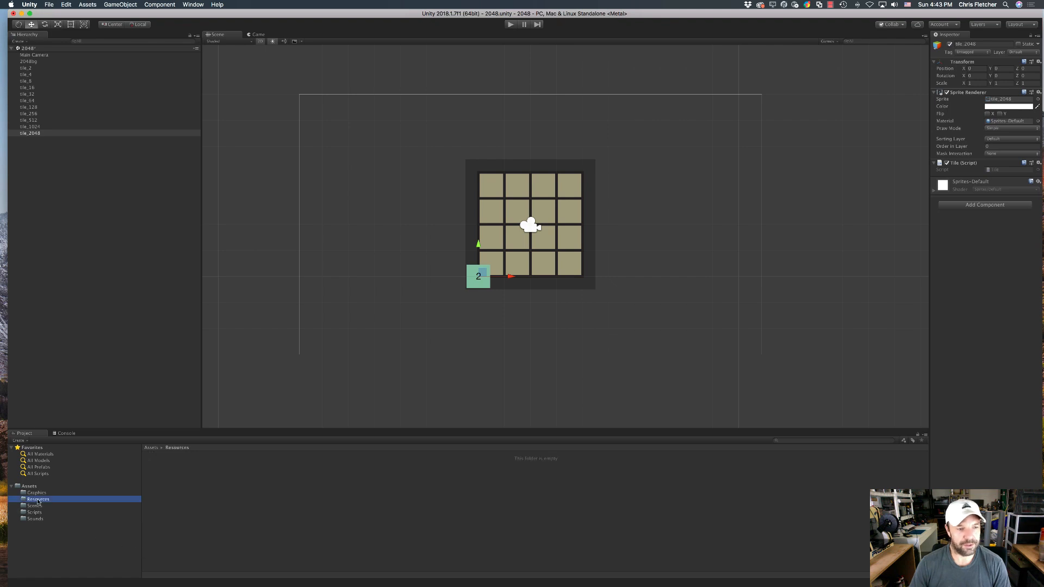
{"action": "left_click", "coordinate": [35, 133]}
{"action": "left_click", "coordinate": [25, 69], "text": "shift"}
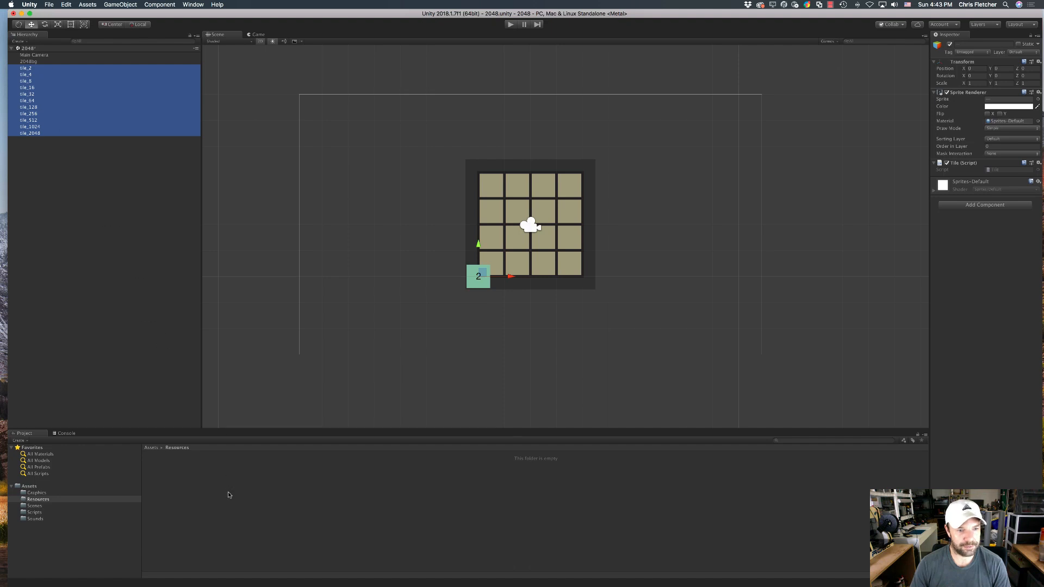
{"action": "left_click_drag", "start_coordinate": [28, 70], "coordinate": [180, 497]}
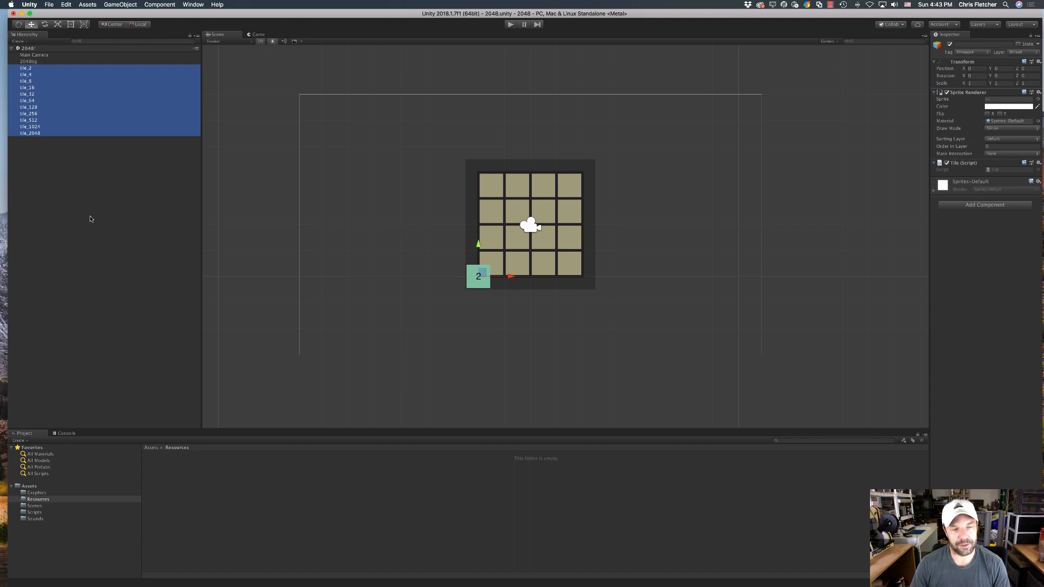
{"action": "left_click", "coordinate": [52, 170]}
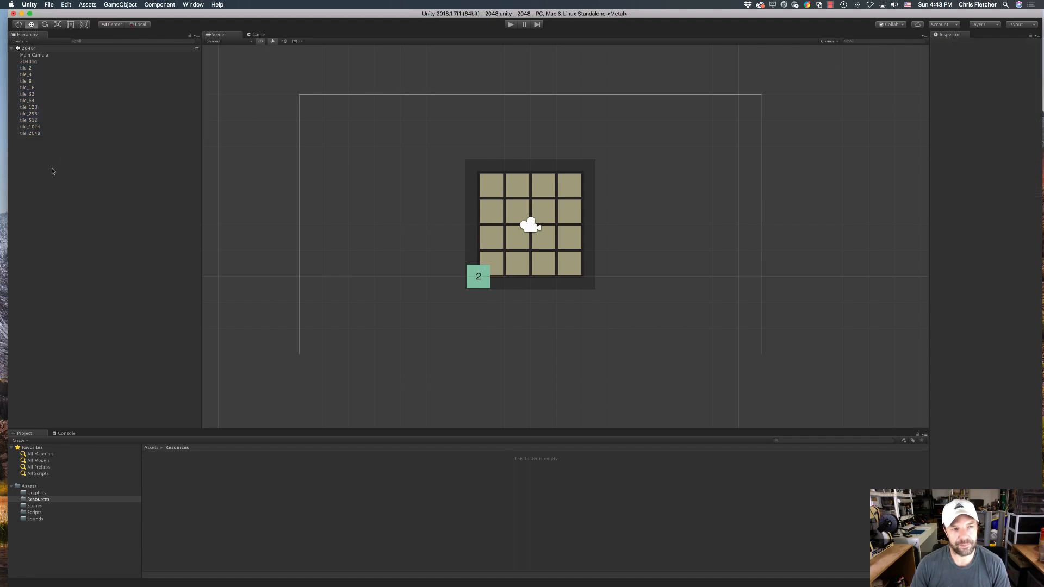
Step: Create prefabs of tile_2048, tile_1024 and tile_512 one by one in the Resources folder
{"action": "left_click", "coordinate": [33, 133]}
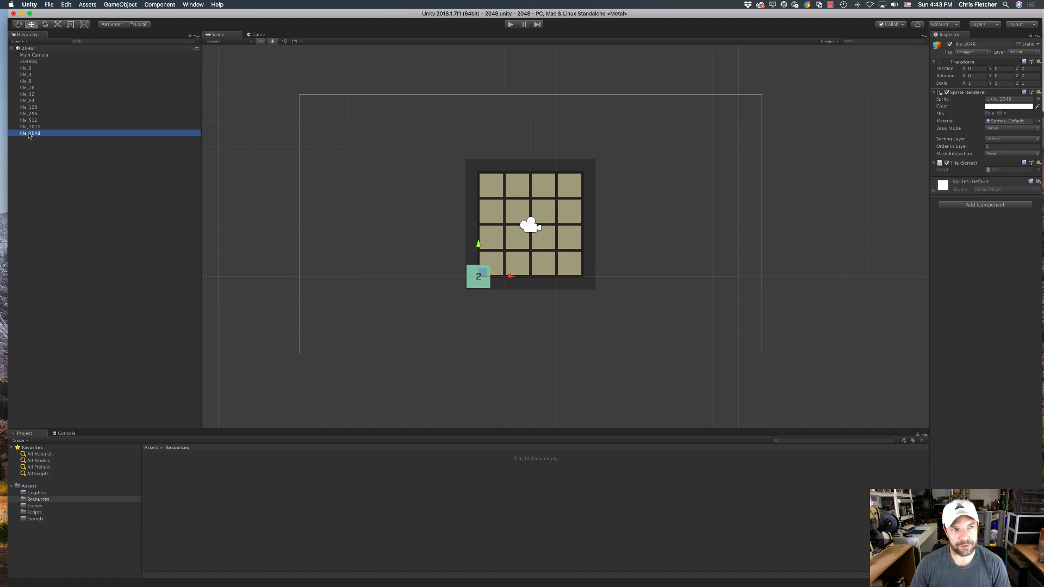
{"action": "left_click_drag", "start_coordinate": [32, 136], "coordinate": [226, 540]}
{"action": "right_click", "coordinate": [171, 462]}
{"action": "left_click", "coordinate": [171, 462]}
{"action": "left_click", "coordinate": [154, 456]}
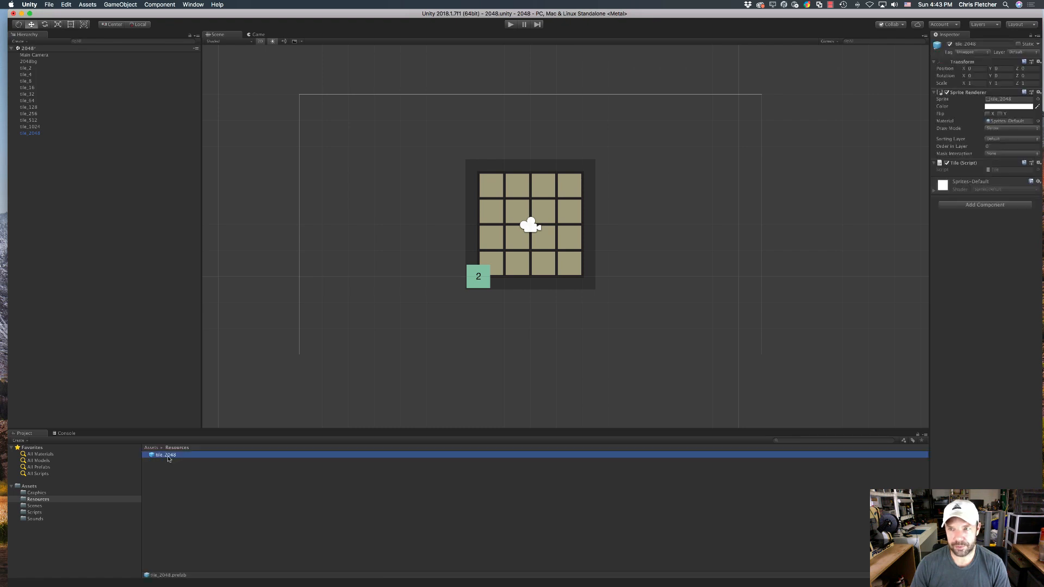
{"action": "left_click", "coordinate": [33, 127]}
{"action": "left_click_drag", "start_coordinate": [36, 127], "coordinate": [187, 485]}
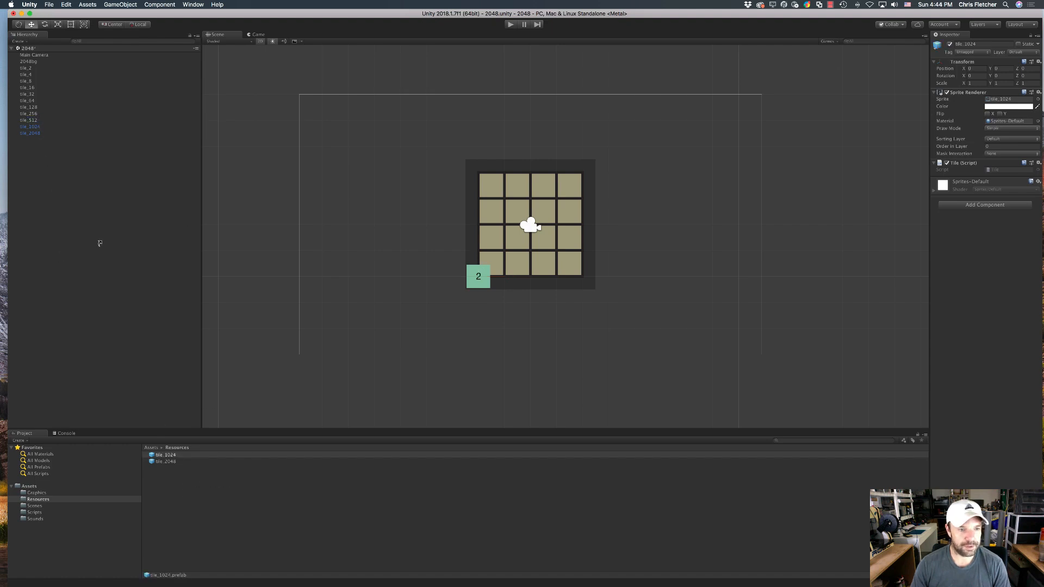
{"action": "left_click_drag", "start_coordinate": [29, 120], "coordinate": [160, 527]}
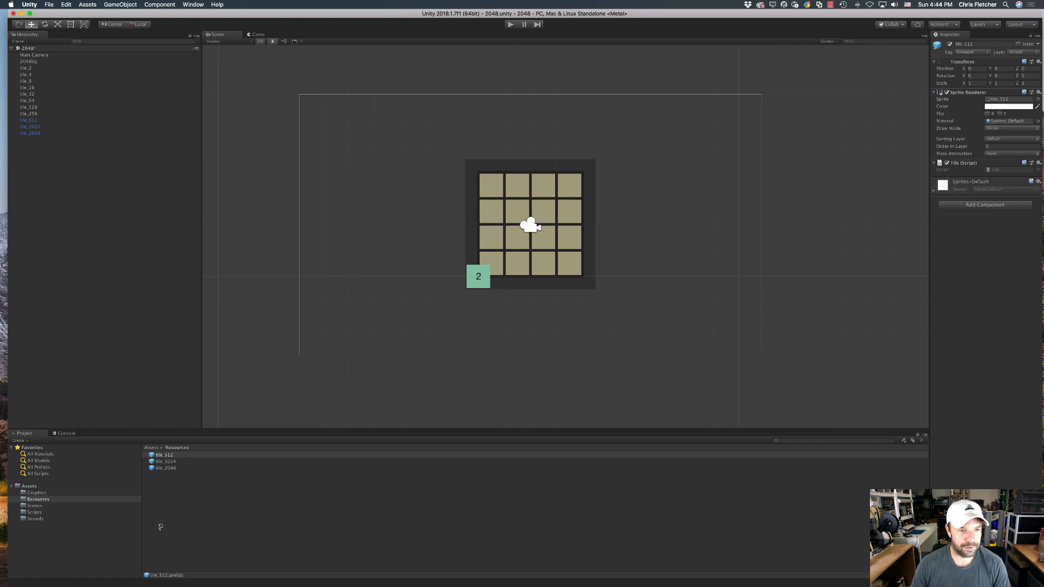
Step: Create prefabs of the remaining tile objects, from tile_256 down to tile_2, one by one in the Resources folder
{"action": "left_click_drag", "start_coordinate": [25, 107], "coordinate": [163, 531]}
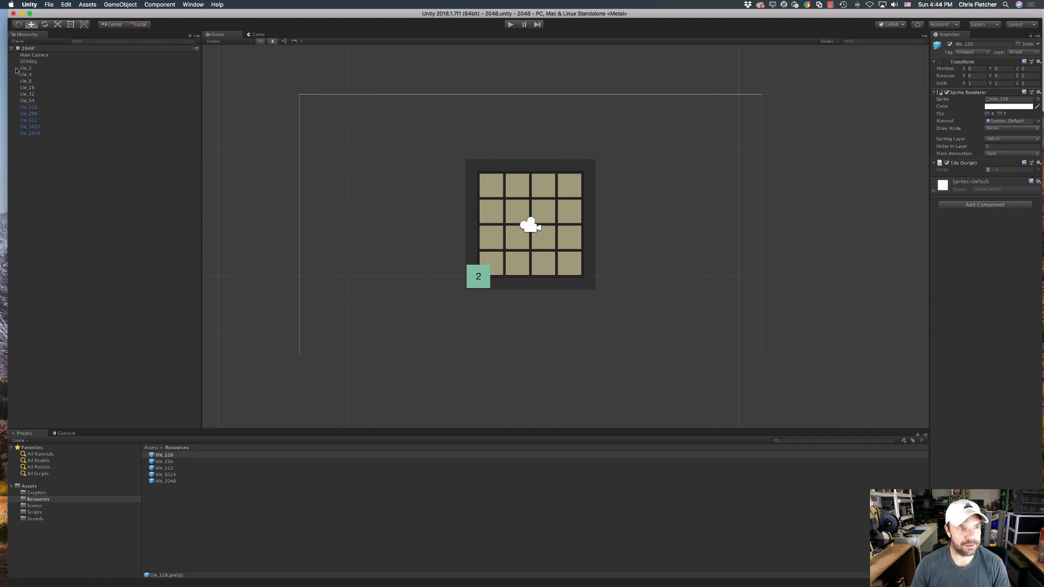
{"action": "left_click_drag", "start_coordinate": [27, 101], "coordinate": [165, 506]}
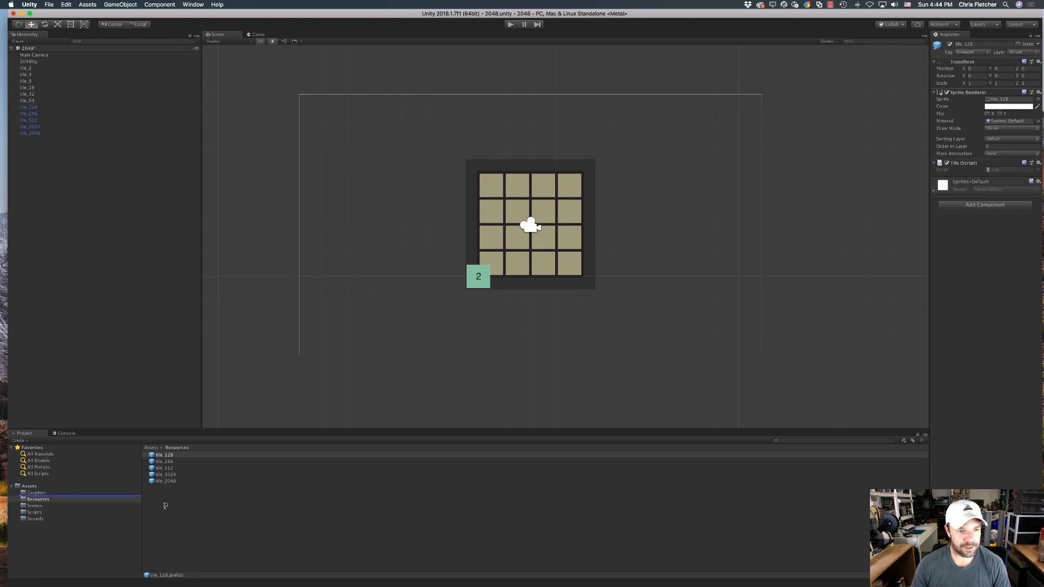
{"action": "left_click_drag", "start_coordinate": [27, 94], "coordinate": [164, 535]}
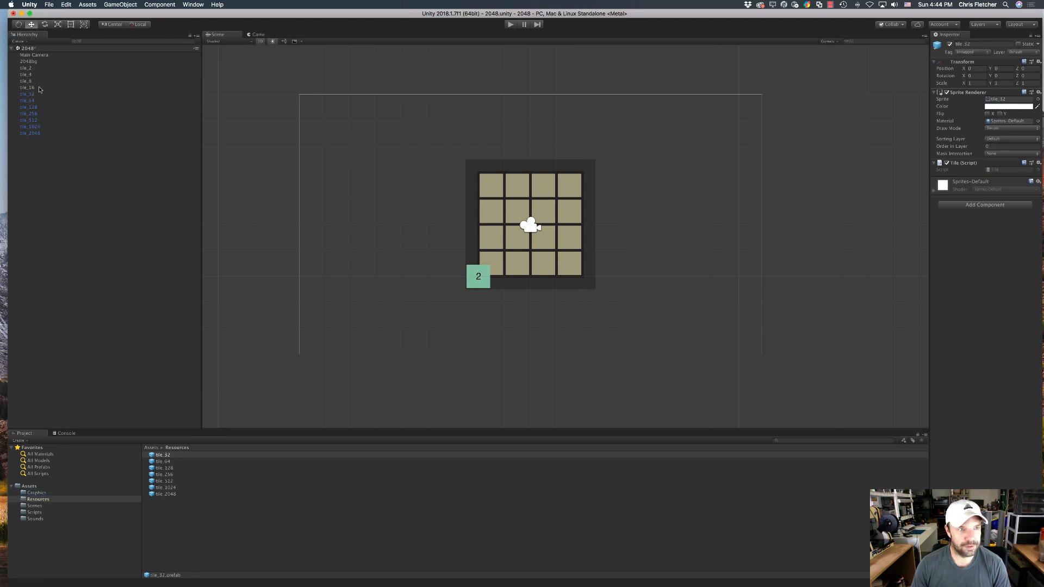
{"action": "left_click_drag", "start_coordinate": [29, 87], "coordinate": [162, 487]}
{"action": "left_click_drag", "start_coordinate": [26, 81], "coordinate": [180, 509]}
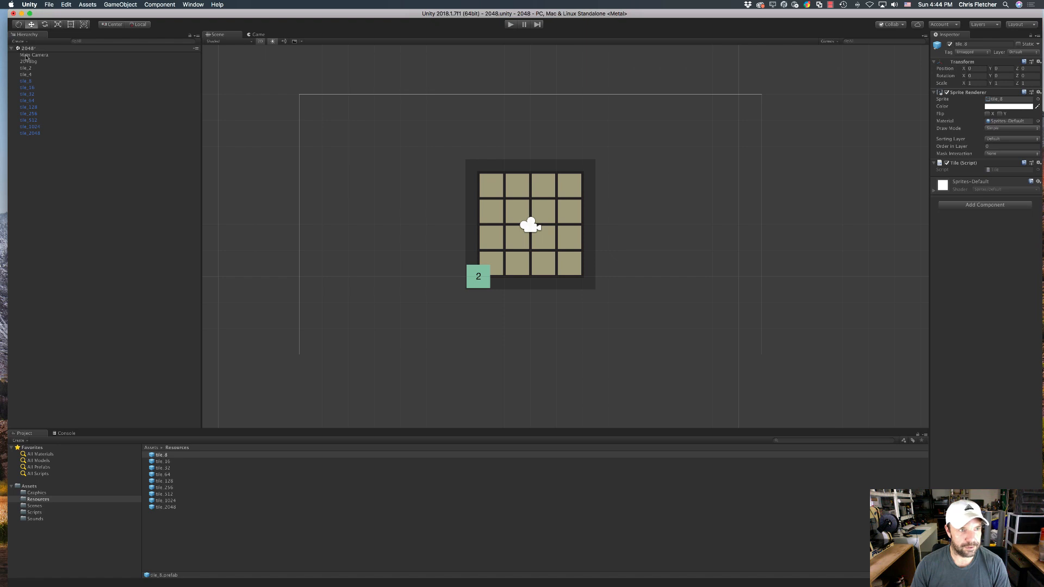
{"action": "left_click_drag", "start_coordinate": [27, 75], "coordinate": [163, 514]}
{"action": "left_click_drag", "start_coordinate": [26, 68], "coordinate": [173, 545]}
{"action": "right_click", "coordinate": [174, 544]}
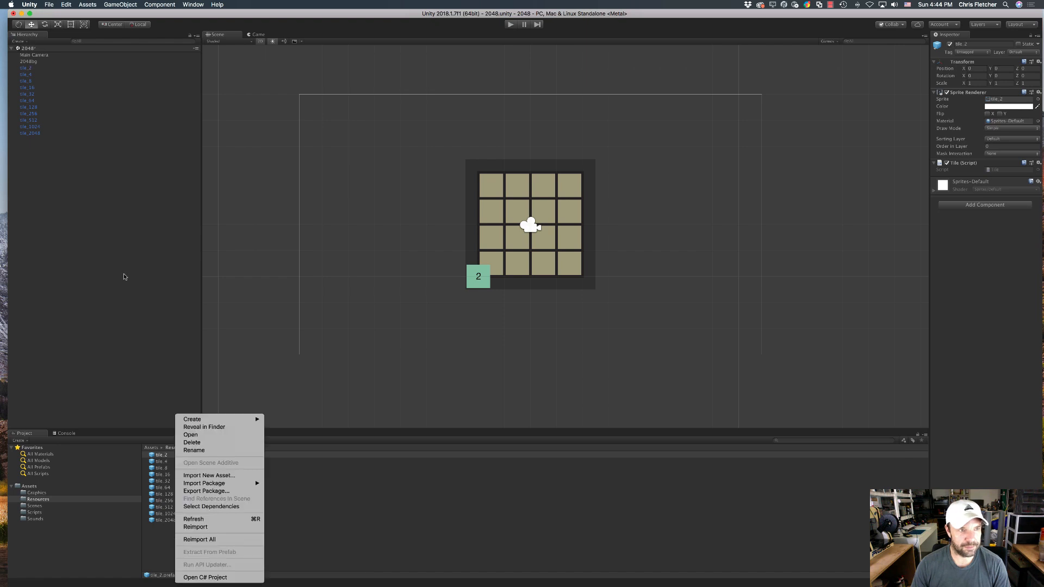
{"action": "left_click", "coordinate": [66, 176]}
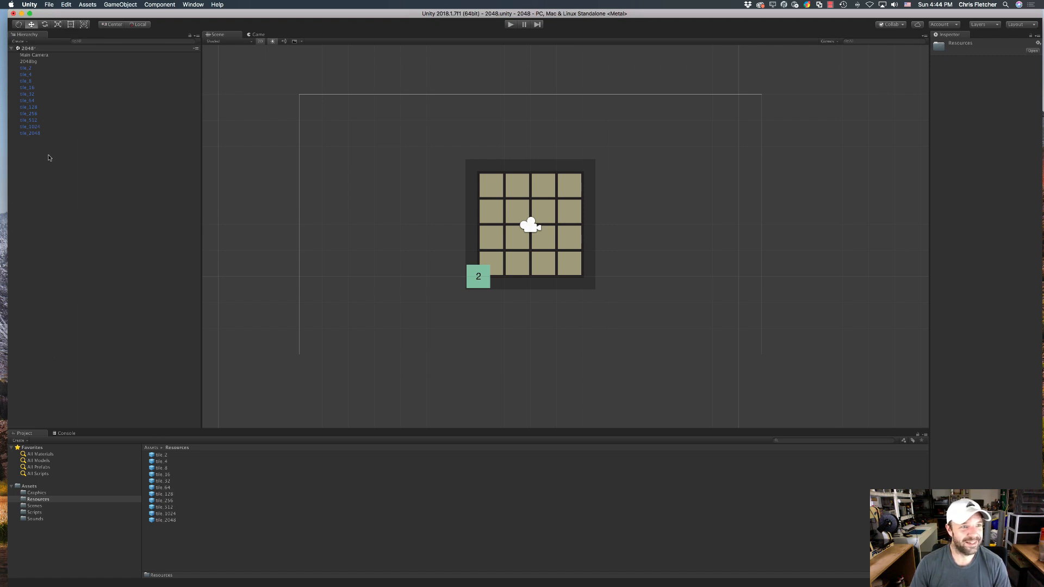
Step: Delete all tile objects from tile_2 to tile_2048 from the scene, keeping only the camera and 2048bg
{"action": "left_click", "coordinate": [27, 69]}
{"action": "left_click", "coordinate": [32, 126], "text": "shift"}
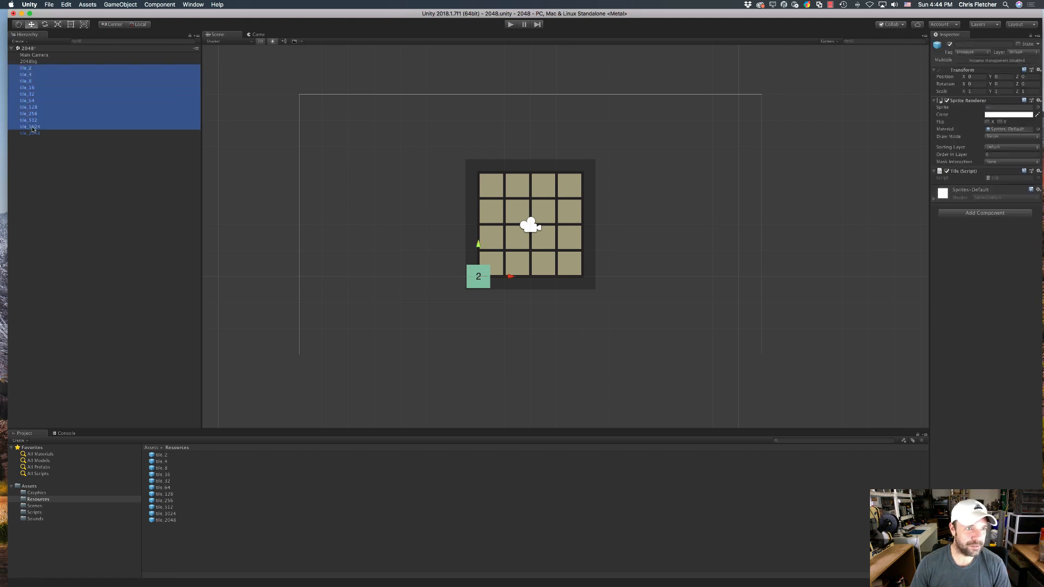
{"action": "left_click", "coordinate": [33, 134], "text": "shift"}
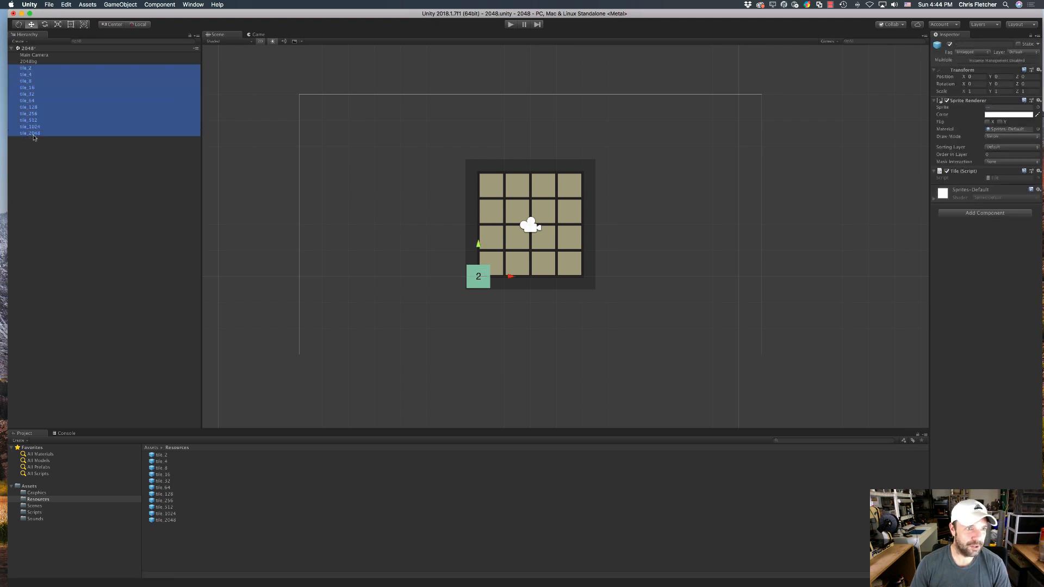
{"action": "right_click", "coordinate": [43, 103]}
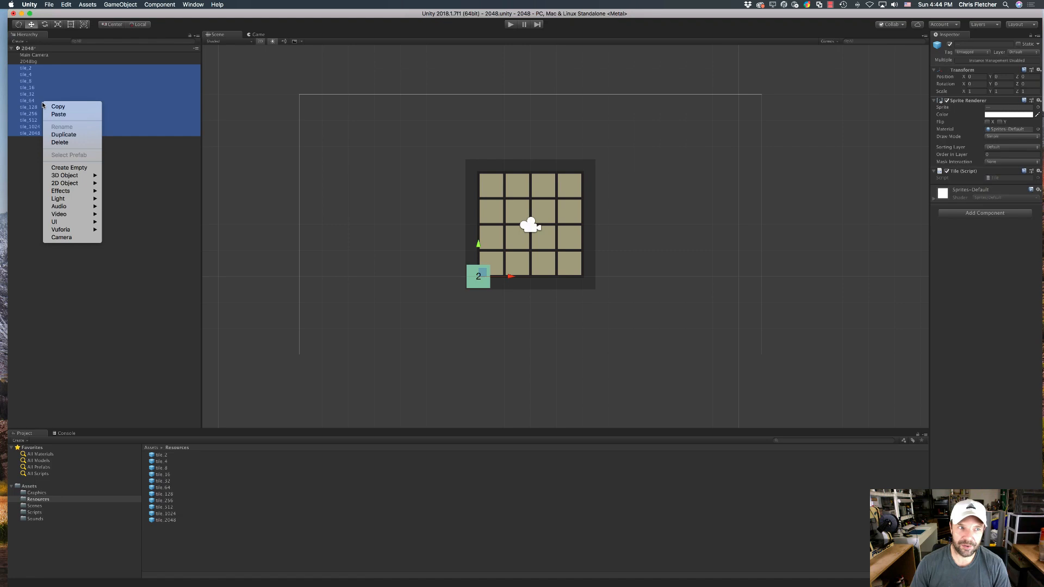
{"action": "left_click", "coordinate": [60, 142]}
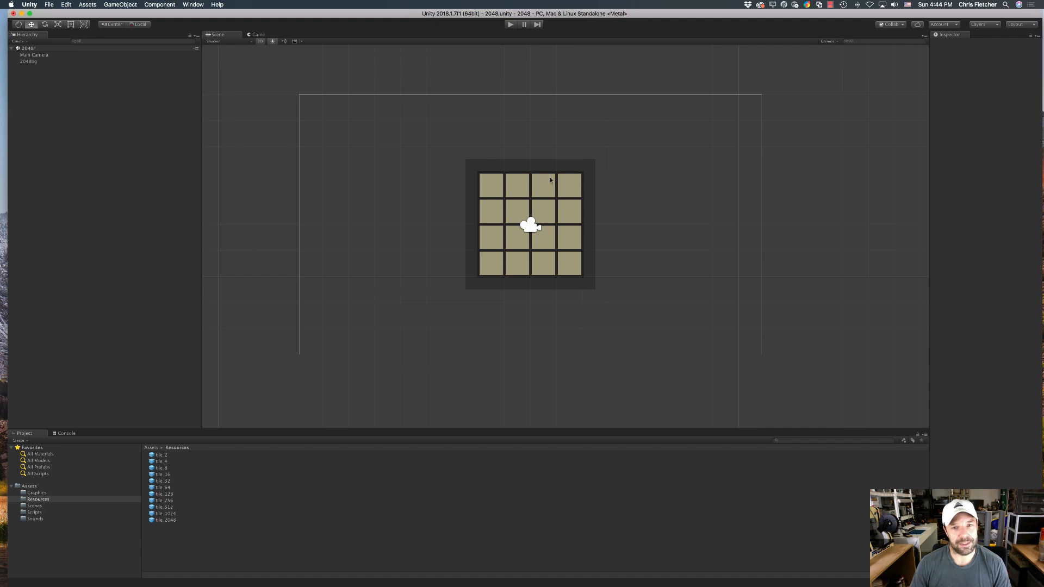
Step: Review the 2048bg object, the tile prefabs and the contents of the Graphics, Resources, Scenes, Scripts and Sounds folders
{"action": "left_click", "coordinate": [33, 61]}
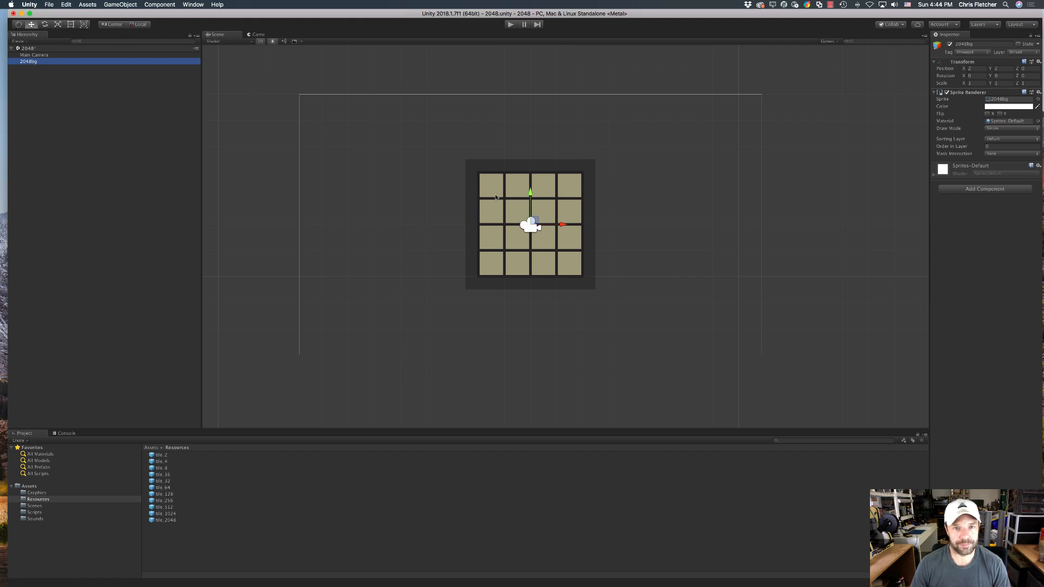
{"action": "left_click", "coordinate": [39, 262]}
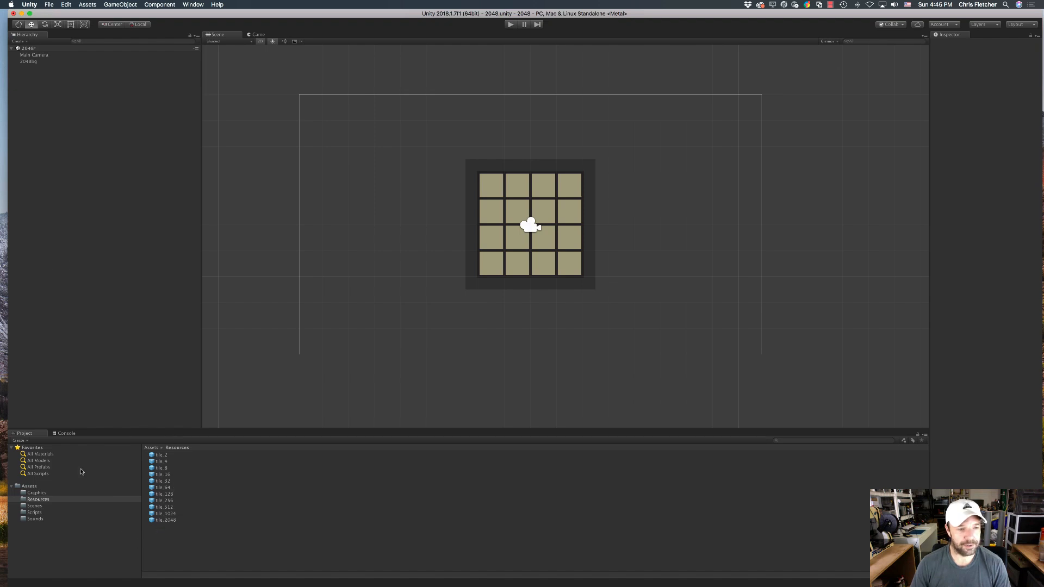
{"action": "left_click", "coordinate": [42, 492]}
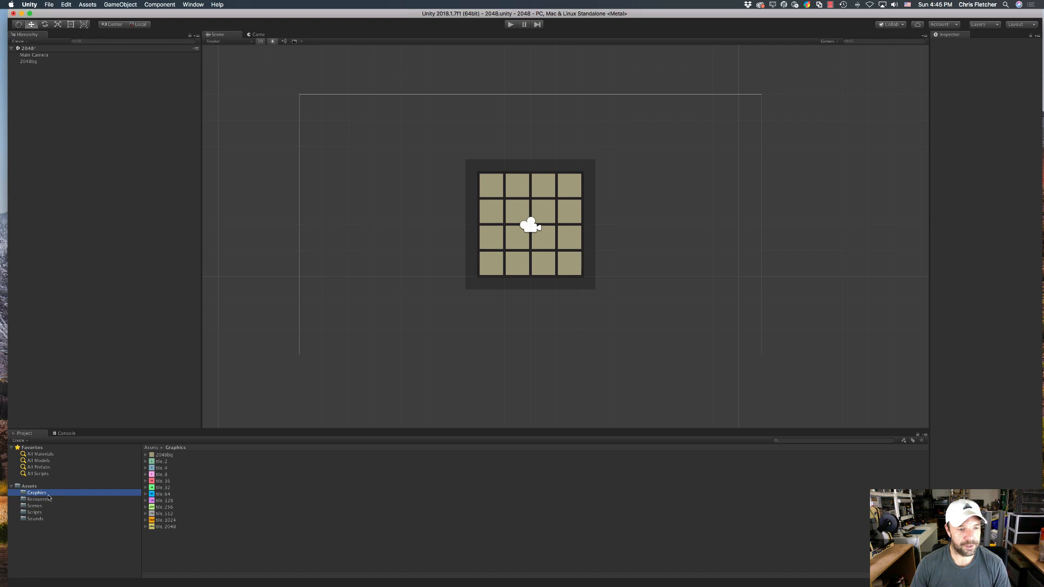
{"action": "key", "text": "Down"}
{"action": "left_click", "coordinate": [160, 456]}
{"action": "key", "text": "Down"}
{"action": "key", "text": "Down"}
{"action": "key", "text": "Down"}
{"action": "key", "text": "Down"}
{"action": "key", "text": "Down"}
{"action": "key", "text": "Down"}
{"action": "key", "text": "Down"}
{"action": "key", "text": "Down"}
{"action": "key", "text": "Down"}
{"action": "key", "text": "Down"}
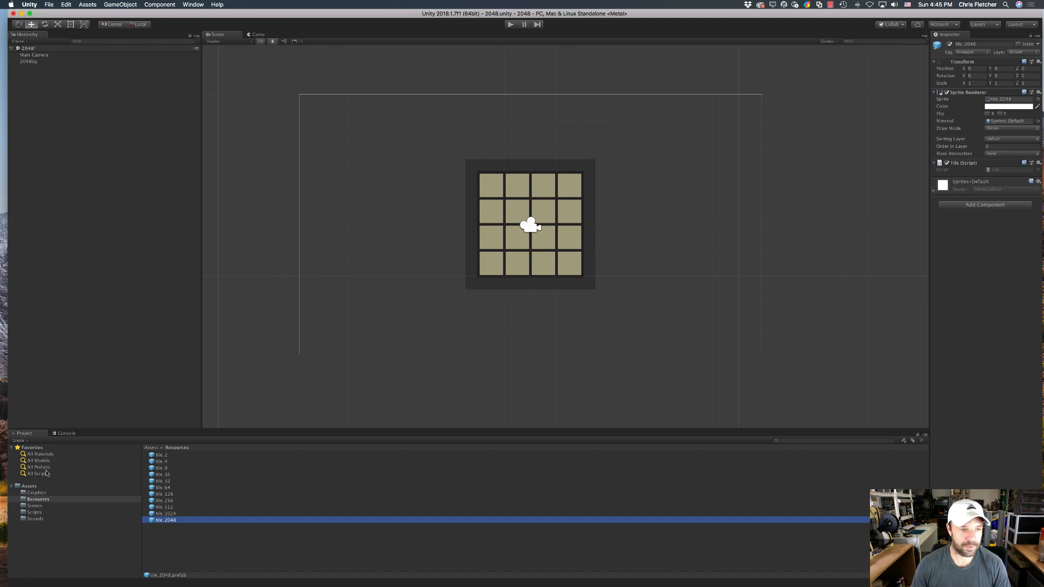
{"action": "left_click", "coordinate": [34, 506]}
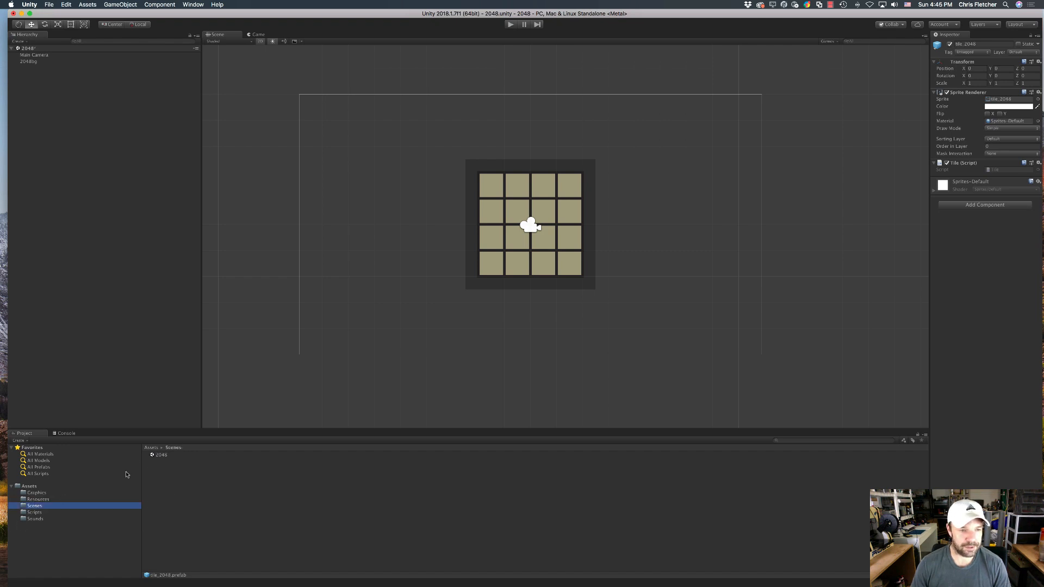
{"action": "left_click", "coordinate": [30, 513]}
{"action": "left_click", "coordinate": [43, 520]}
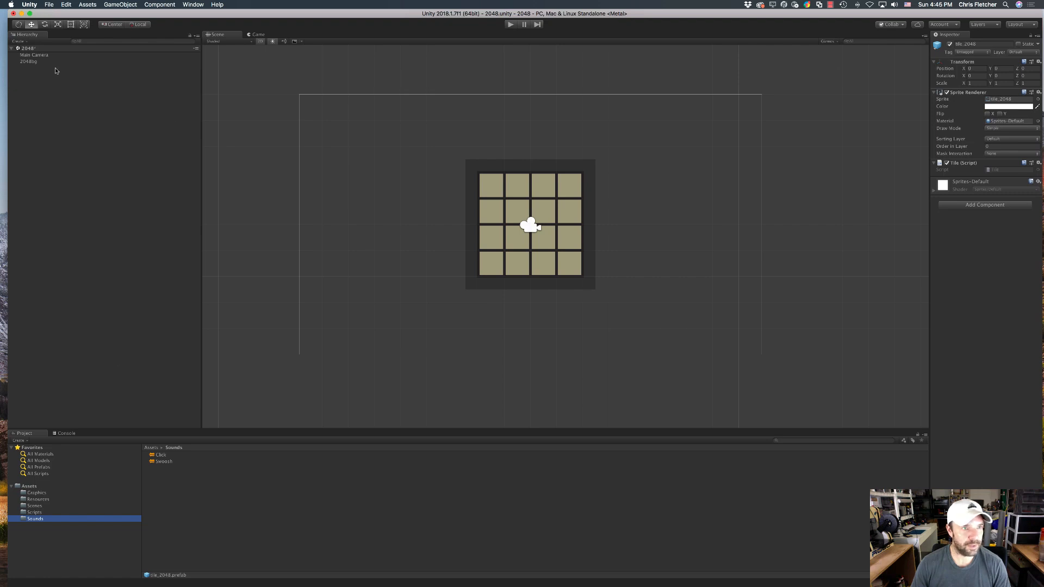
Step: Create an empty game object in the scene and name it Grid
{"action": "left_click", "coordinate": [36, 88]}
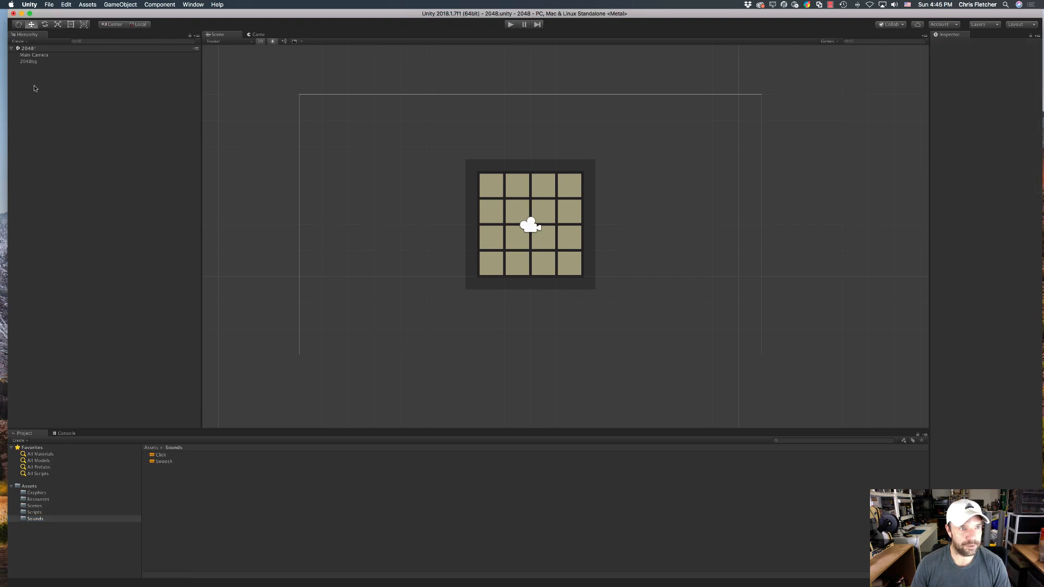
{"action": "right_click", "coordinate": [34, 85]}
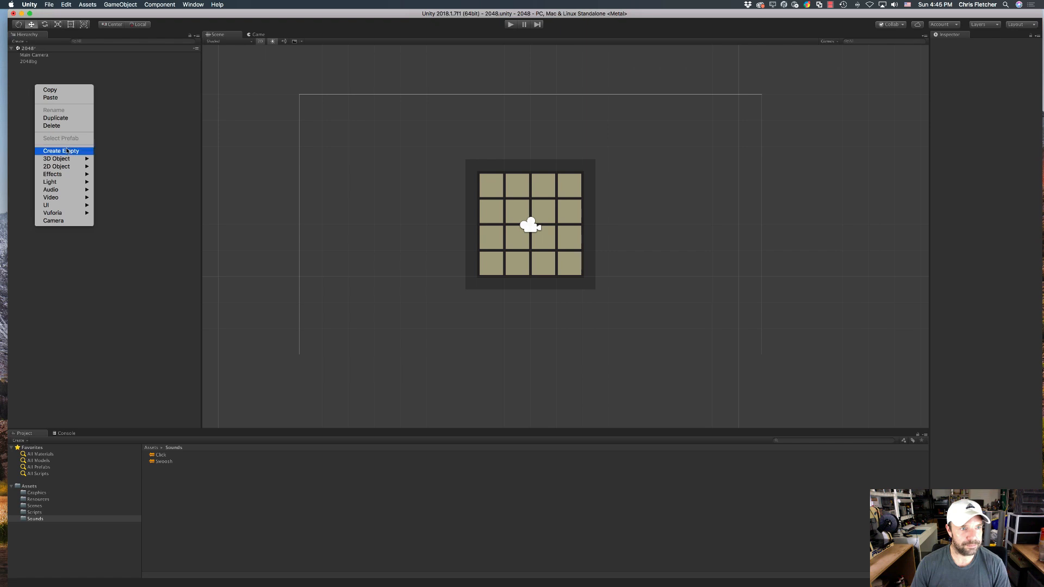
{"action": "left_click", "coordinate": [64, 151]}
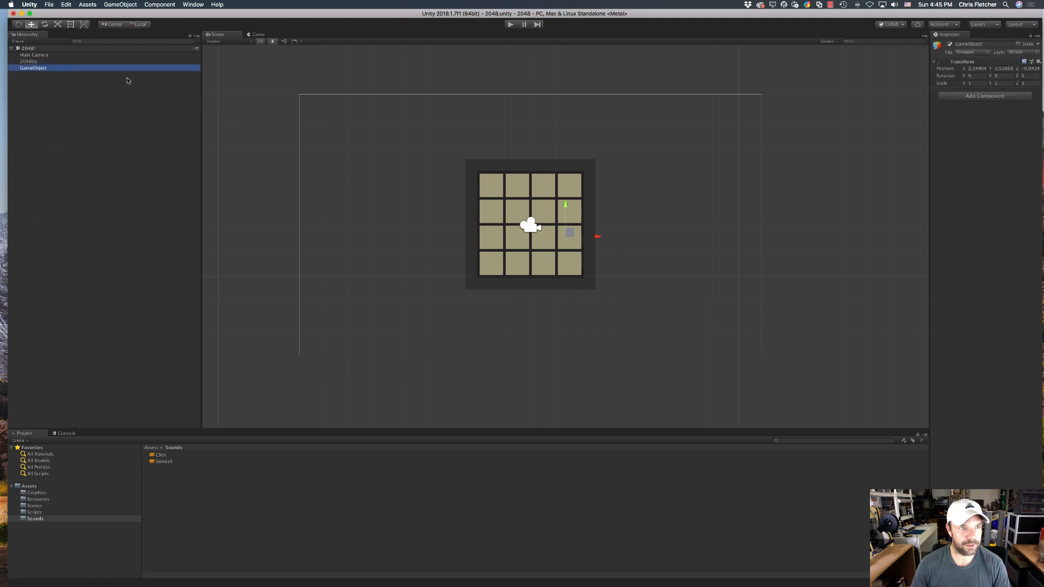
{"action": "key", "text": "Return"}
{"action": "type", "text": "Grid"}
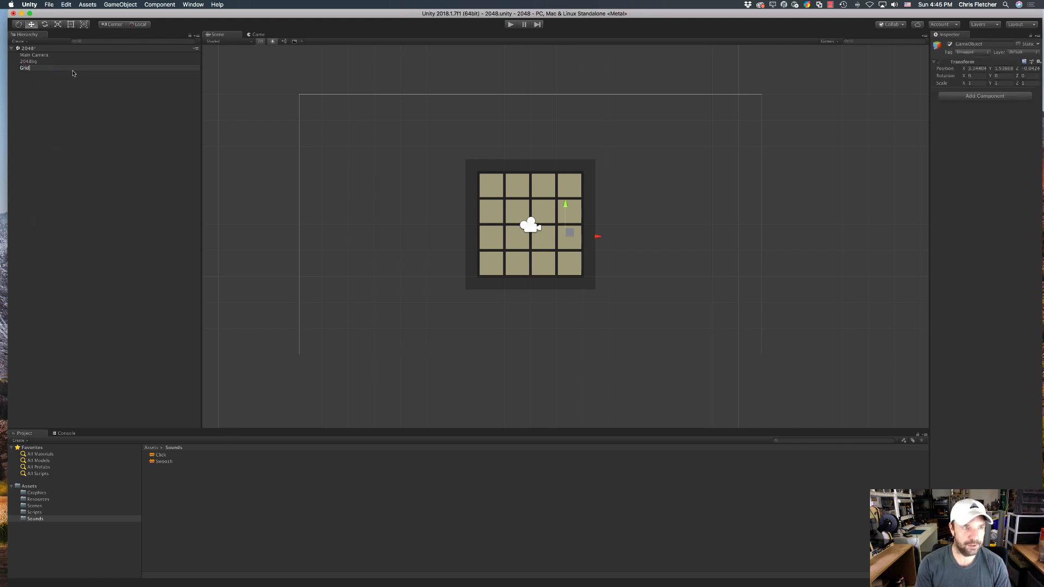
{"action": "key", "text": "Return"}
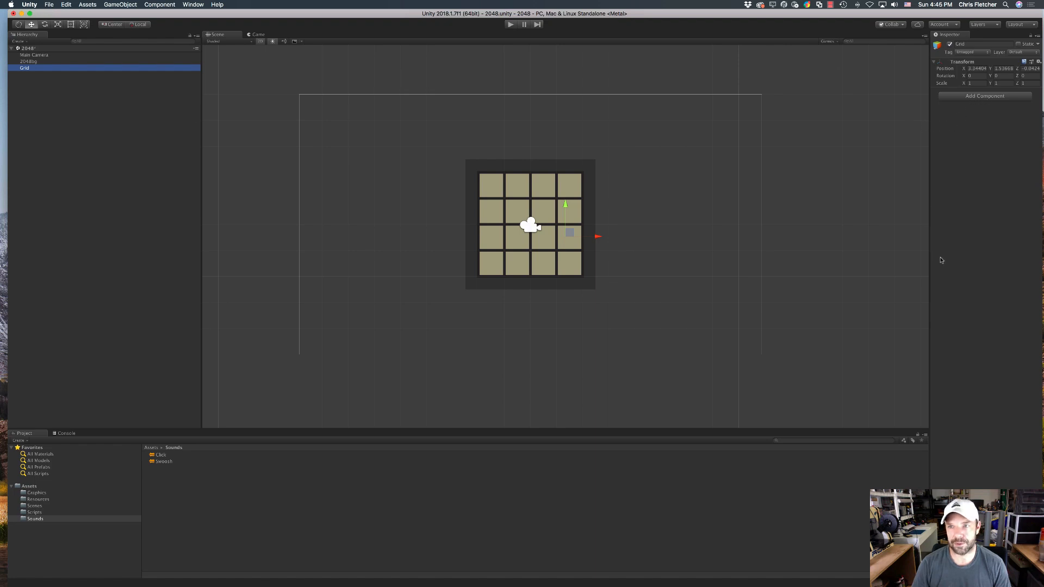
Step: Attach the Game script from the Scripts folder to the Grid object
{"action": "left_click", "coordinate": [35, 512]}
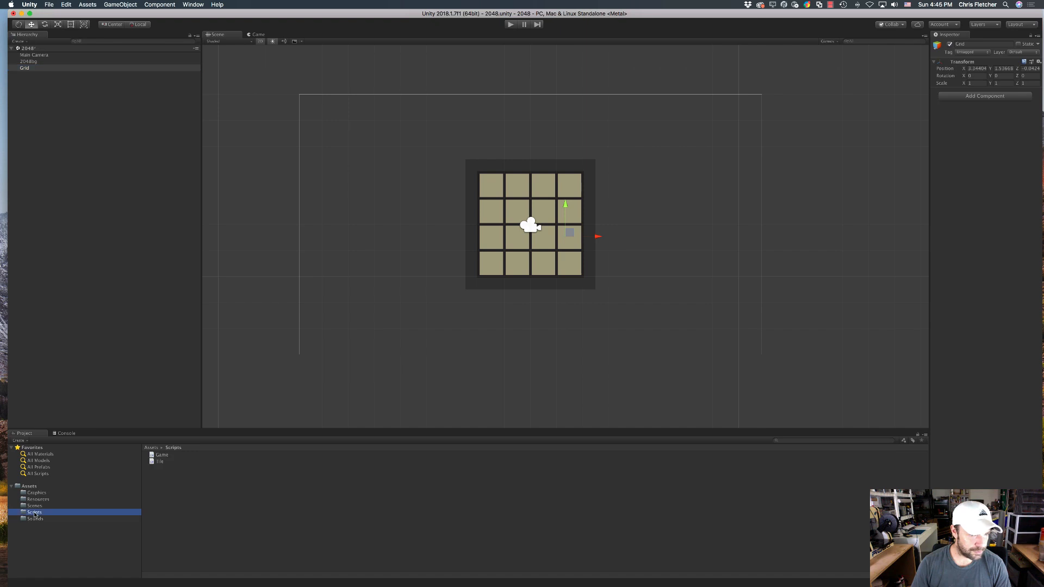
{"action": "left_click_drag", "start_coordinate": [162, 454], "coordinate": [975, 168]}
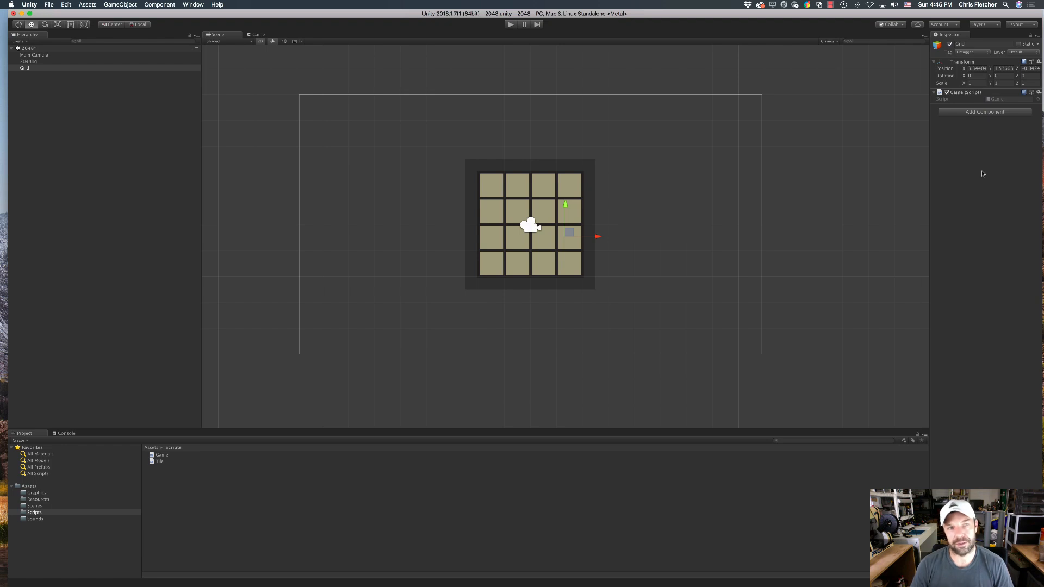
{"action": "left_click", "coordinate": [32, 69]}
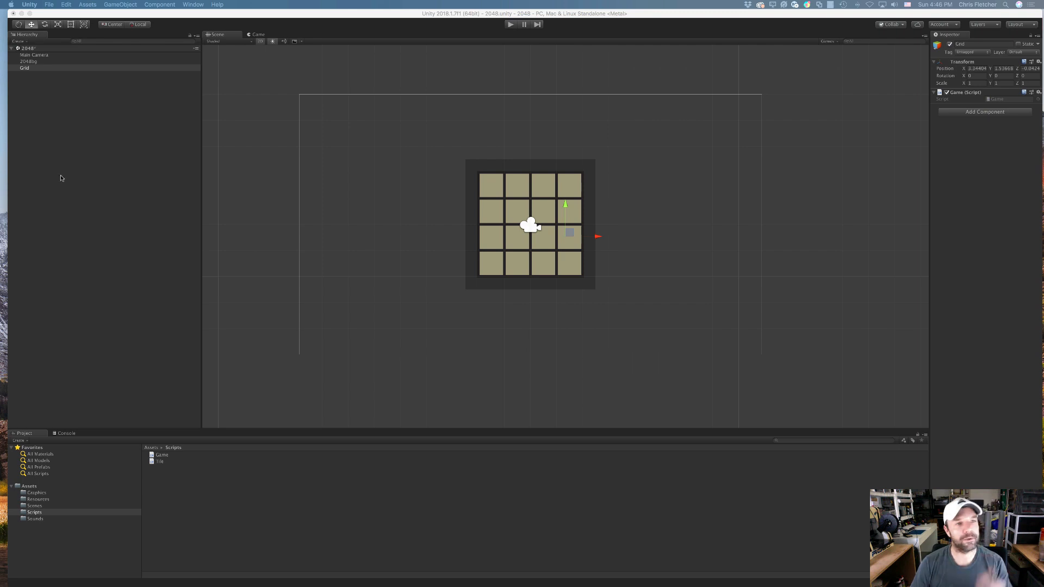
Step: Check the Order in Layer of 2048bg and set it to 10 for all tile prefabs from tile_2 to tile_2048
{"action": "left_click", "coordinate": [27, 62]}
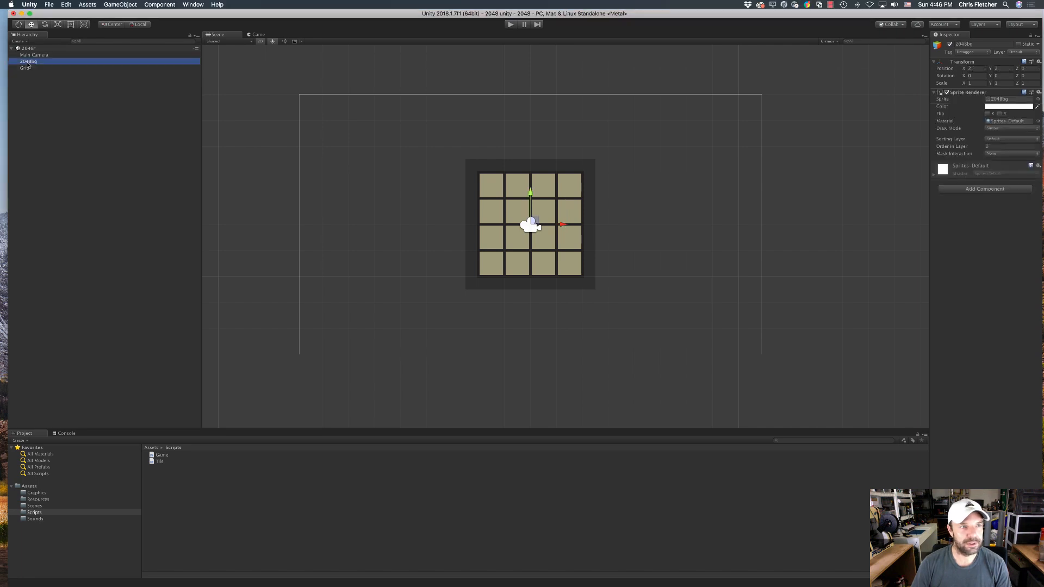
{"action": "left_click", "coordinate": [555, 259]}
{"action": "left_click", "coordinate": [63, 61]}
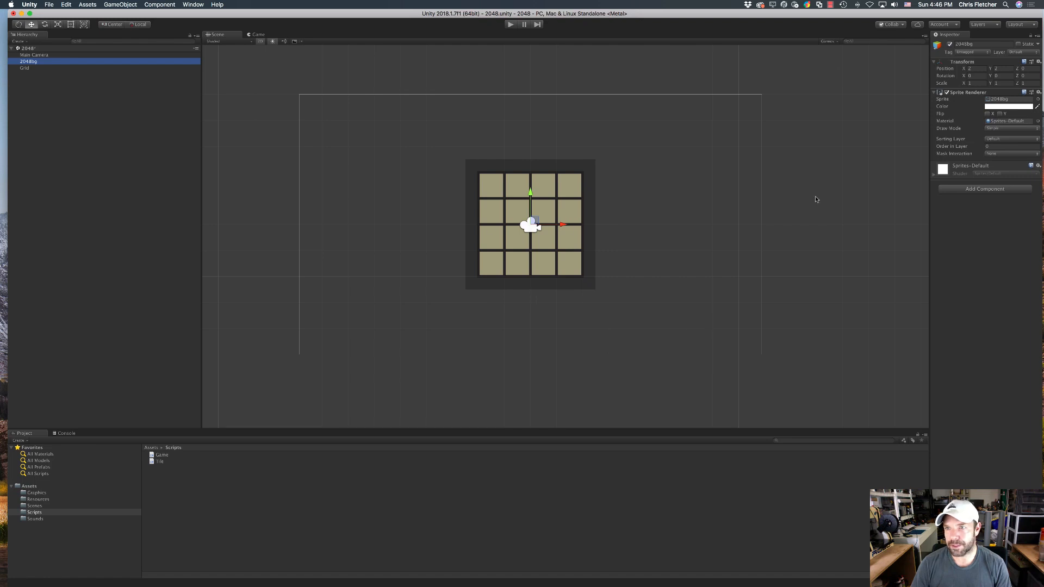
{"action": "left_click", "coordinate": [1001, 146]}
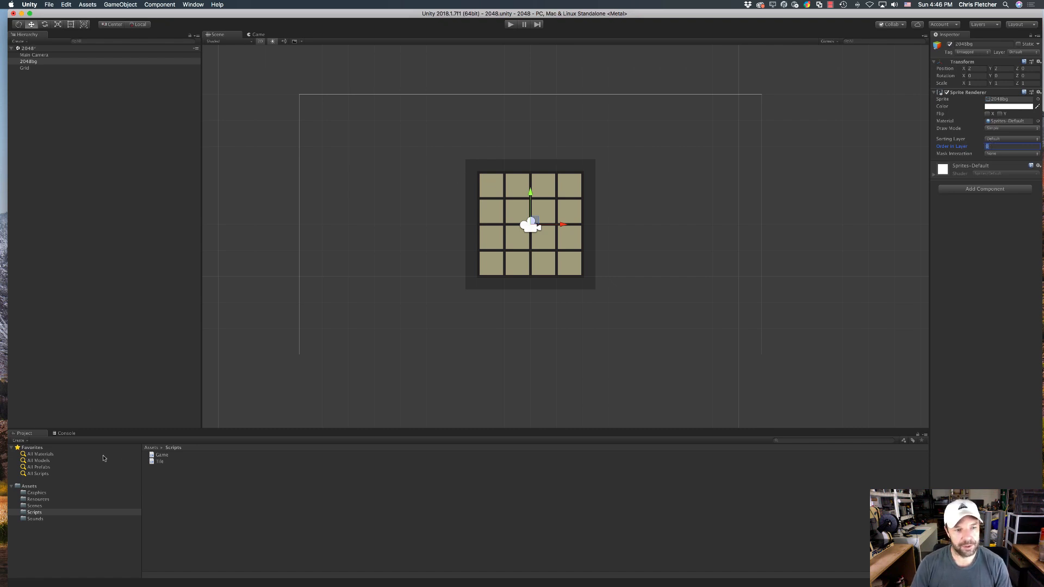
{"action": "left_click", "coordinate": [37, 499]}
{"action": "left_click", "coordinate": [158, 455]}
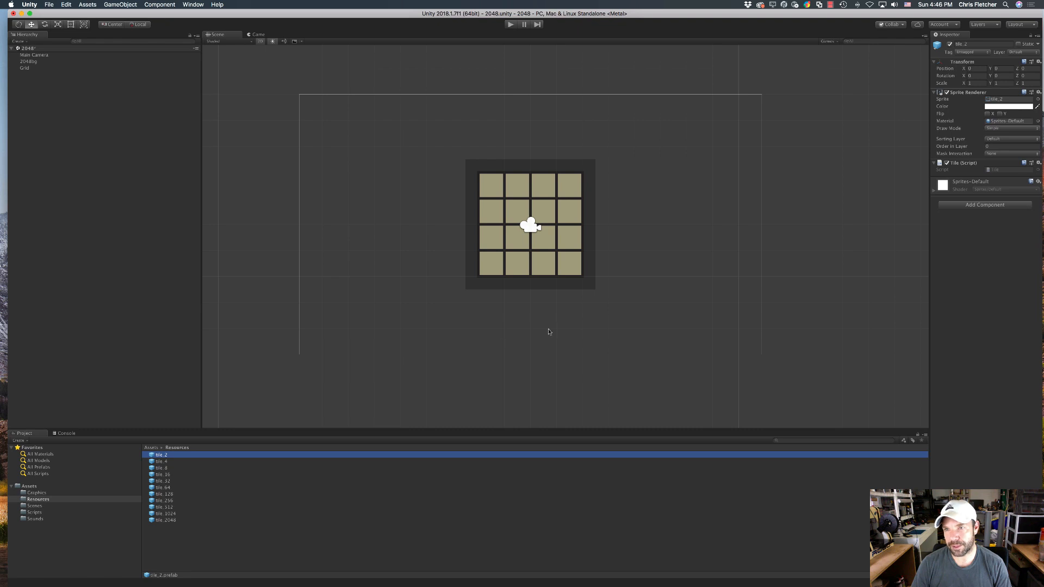
{"action": "left_click", "coordinate": [167, 520], "text": "shift"}
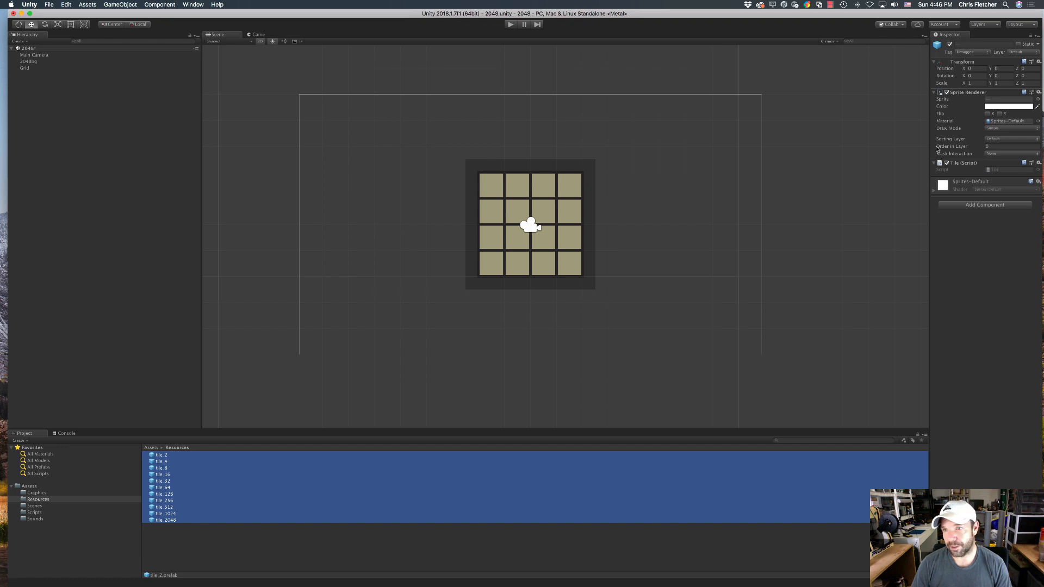
{"action": "left_click", "coordinate": [991, 146]}
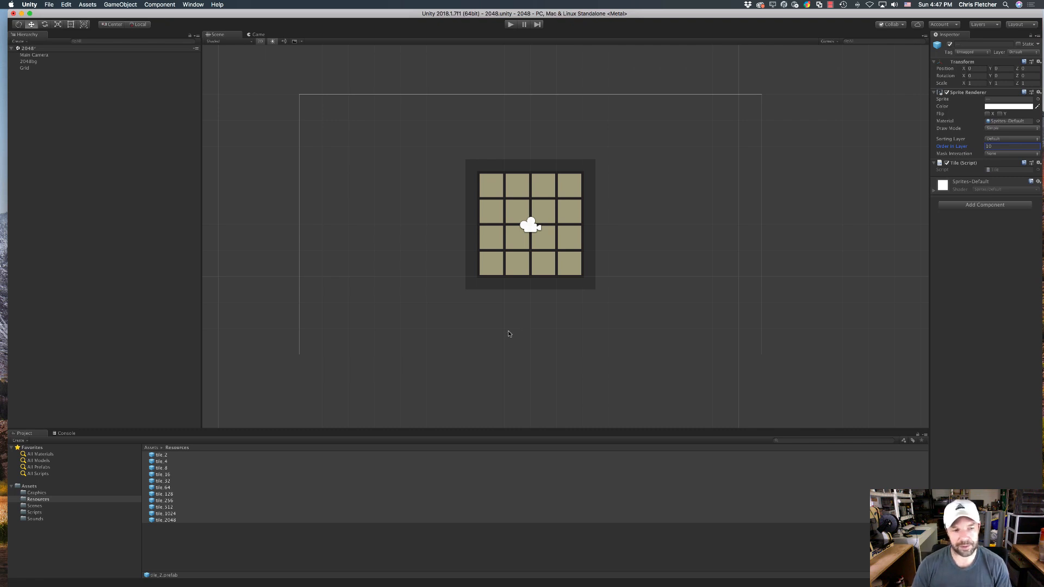
{"action": "left_click", "coordinate": [279, 559]}
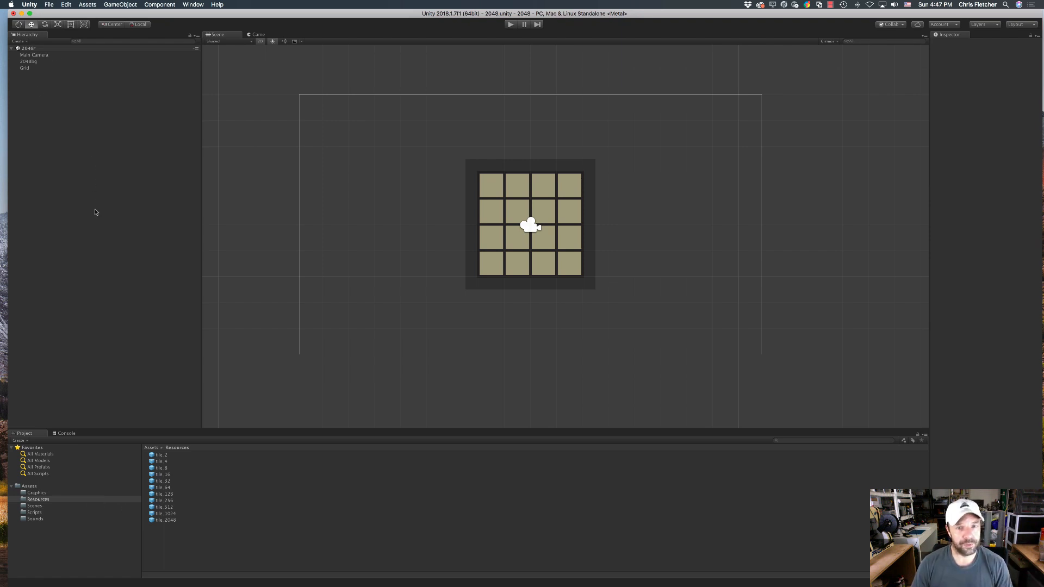
Step: Save the 2048 scene and the project
{"action": "left_click", "coordinate": [49, 4]}
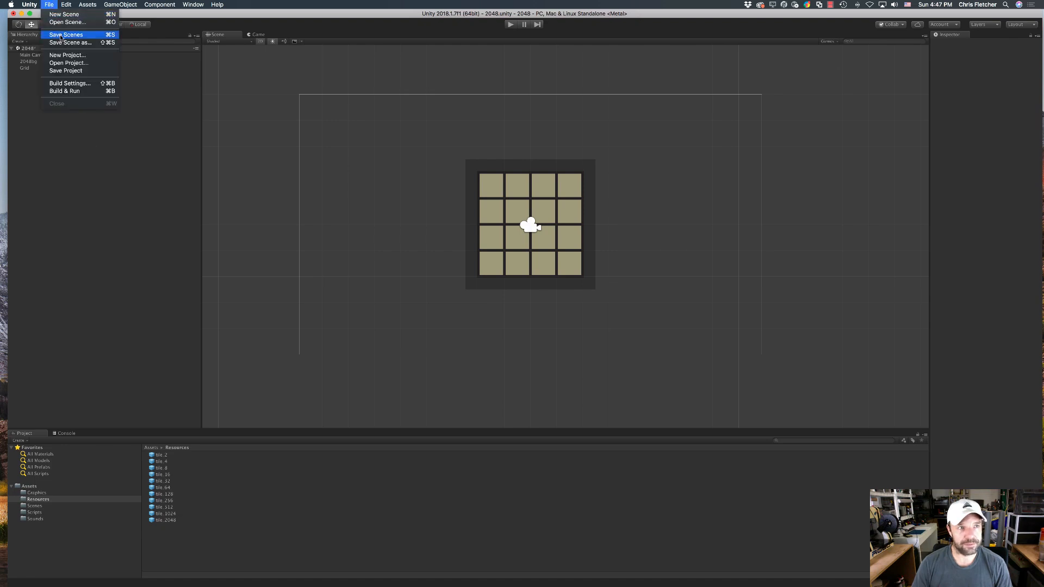
{"action": "left_click", "coordinate": [59, 35]}
{"action": "left_click", "coordinate": [49, 4]}
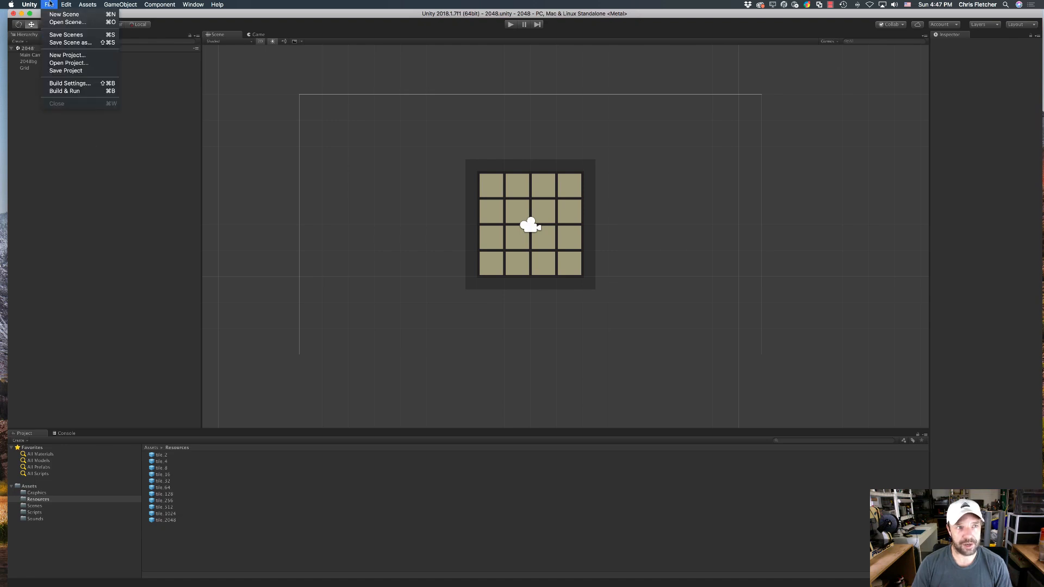
{"action": "left_click", "coordinate": [82, 71]}
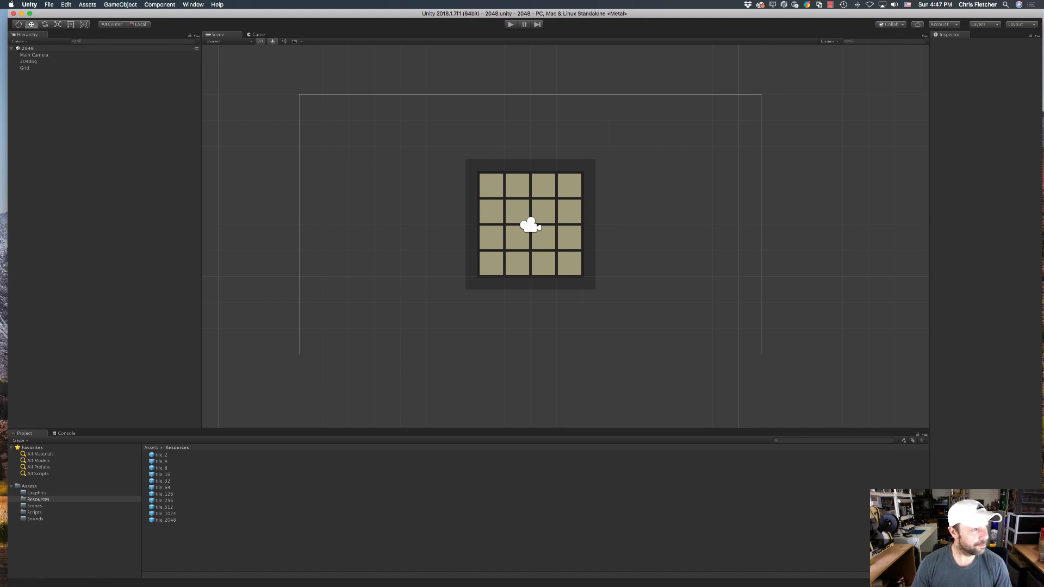
Step: Add a UI canvas to the scene and rename it HUDCanvas
{"action": "right_click", "coordinate": [74, 183]}
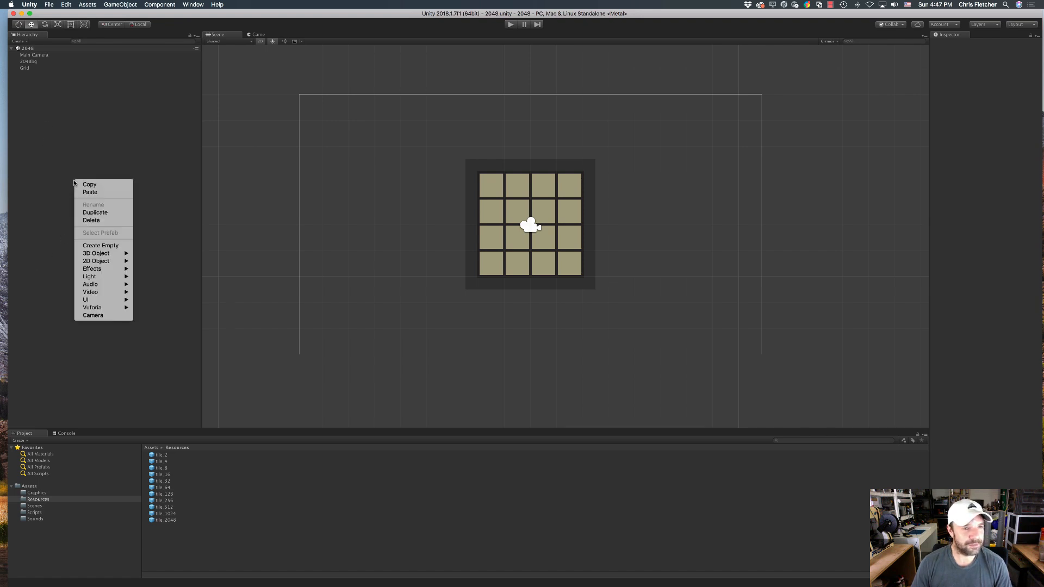
{"action": "mouse_move", "coordinate": [94, 304]}
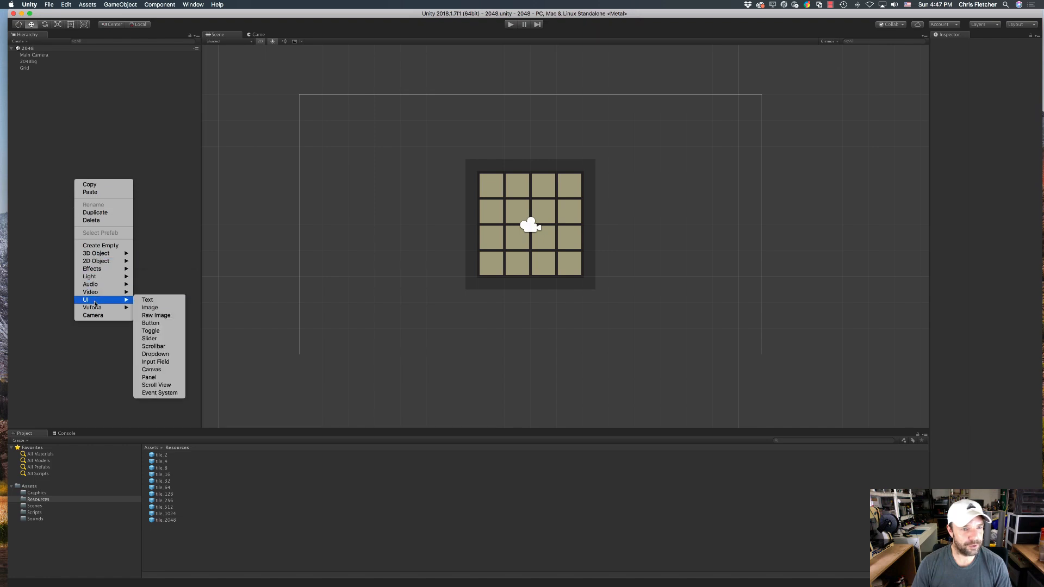
{"action": "left_click", "coordinate": [167, 370]}
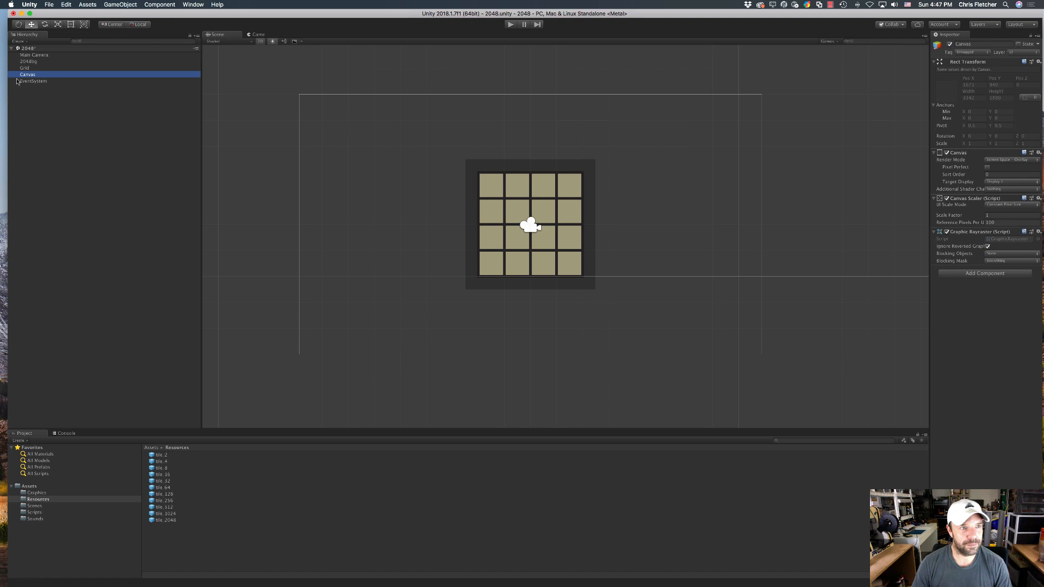
{"action": "left_click", "coordinate": [34, 76]}
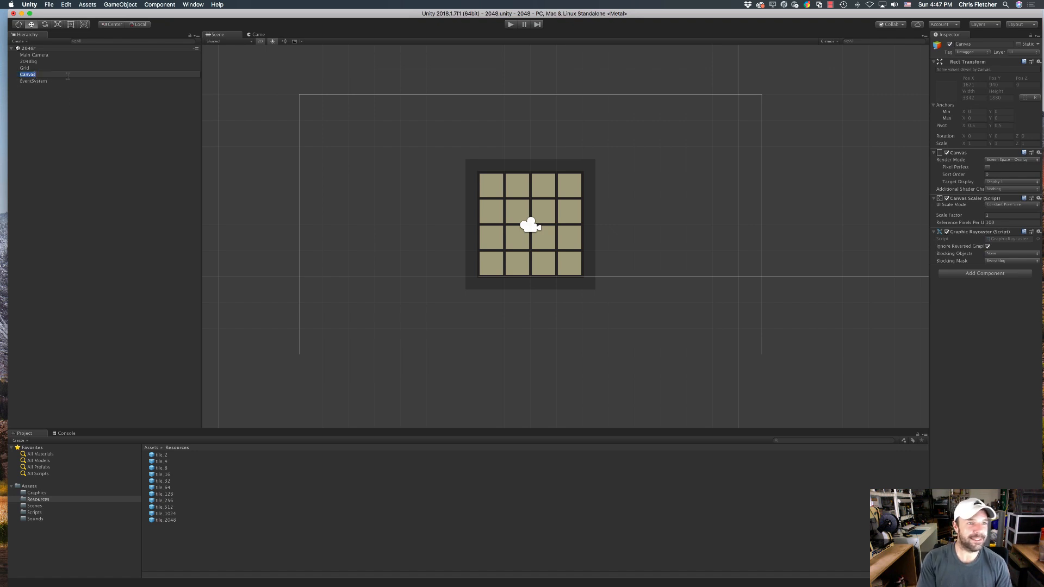
{"action": "type", "text": "HUD"}
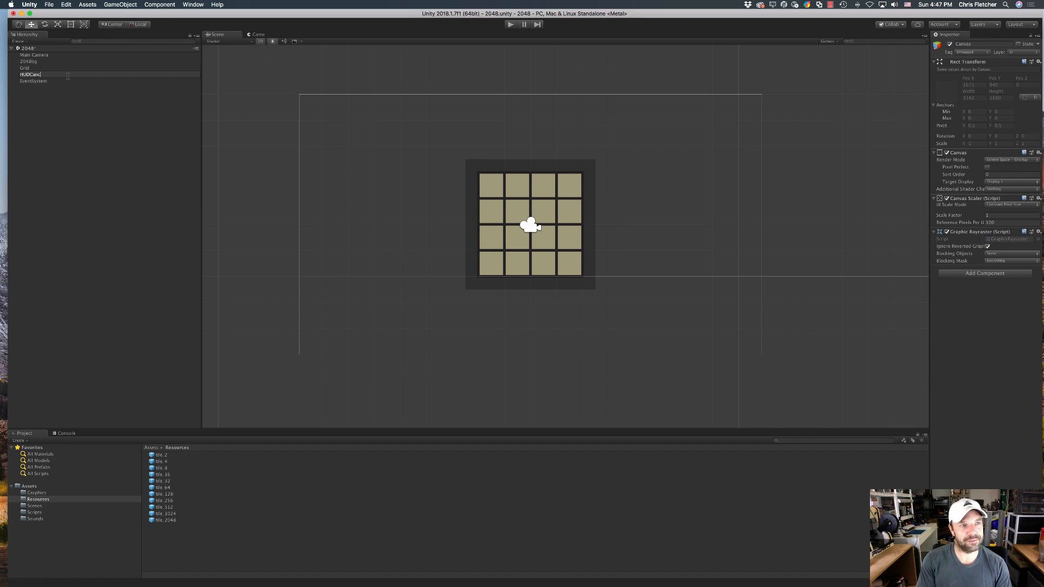
{"action": "key", "text": "Return"}
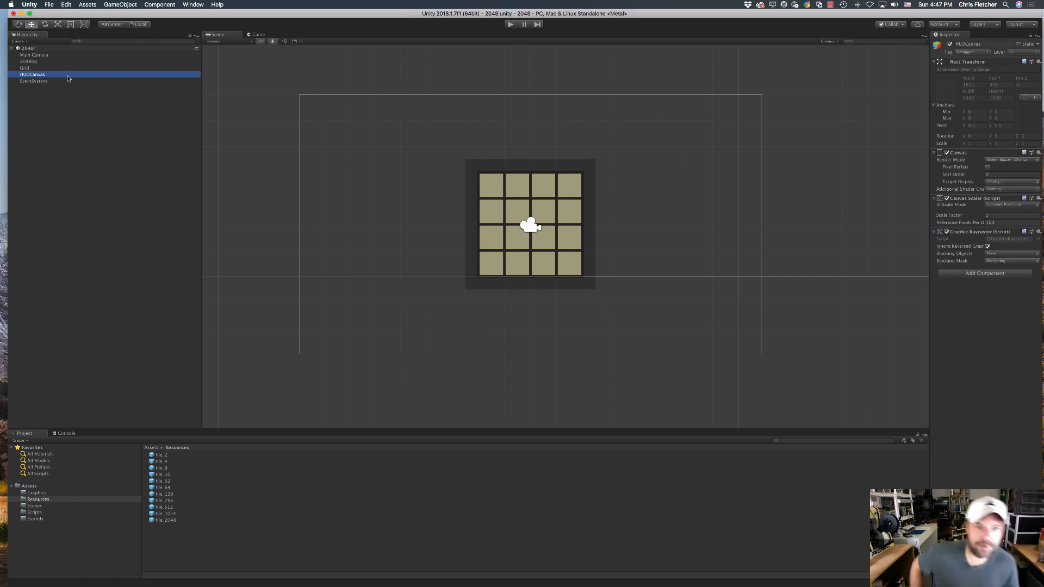
Step: Frame HUDCanvas in the scene view so that its whole outline can be examined
{"action": "scroll", "coordinate": [605, 153], "scroll_direction": "up", "scroll_amount": 1}
{"action": "scroll", "coordinate": [605, 152], "scroll_direction": "down", "scroll_amount": 6}
{"action": "middle_click_drag", "start_coordinate": [605, 150], "coordinate": [431, 273]}
{"action": "scroll", "coordinate": [430, 273], "scroll_direction": "down", "scroll_amount": 6}
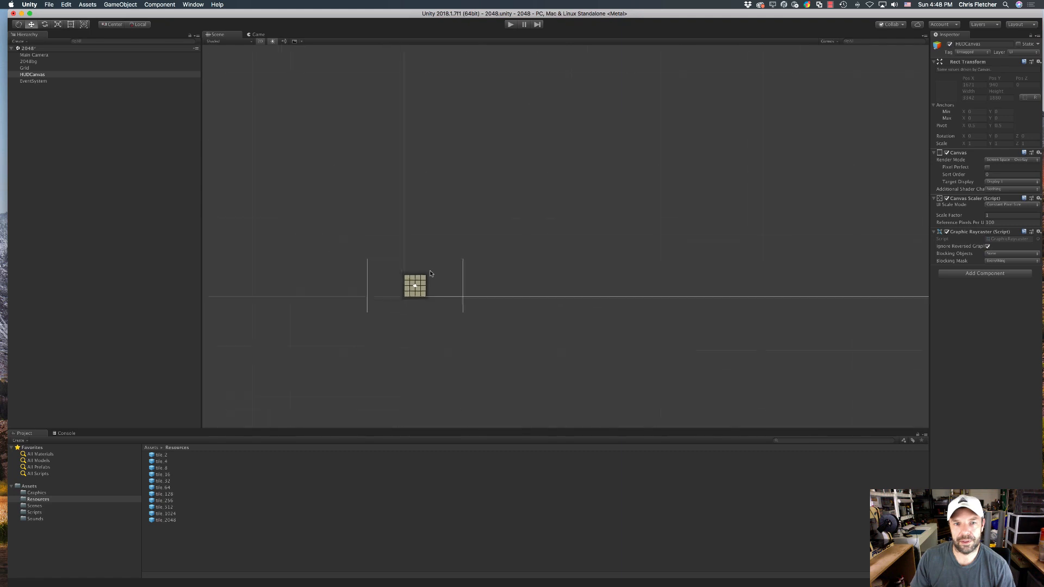
{"action": "scroll", "coordinate": [429, 273], "scroll_direction": "up", "scroll_amount": 2}
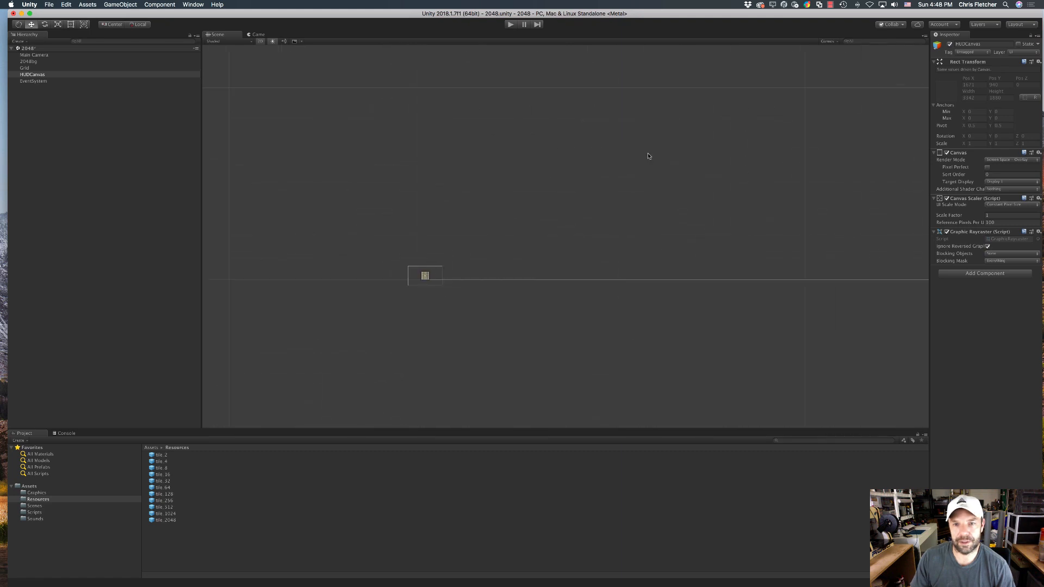
{"action": "mouse_move", "coordinate": [645, 156]}
{"action": "middle_mouse_down"}
{"action": "mouse_move", "coordinate": [528, 251]}
{"action": "mouse_move", "coordinate": [397, 315]}
{"action": "mouse_move", "coordinate": [318, 375]}
{"action": "middle_mouse_up"}
{"action": "scroll", "coordinate": [521, 257], "scroll_direction": "down", "scroll_amount": 4}
{"action": "scroll", "coordinate": [397, 314], "scroll_direction": "down", "scroll_amount": 4}
{"action": "key", "text": "f"}
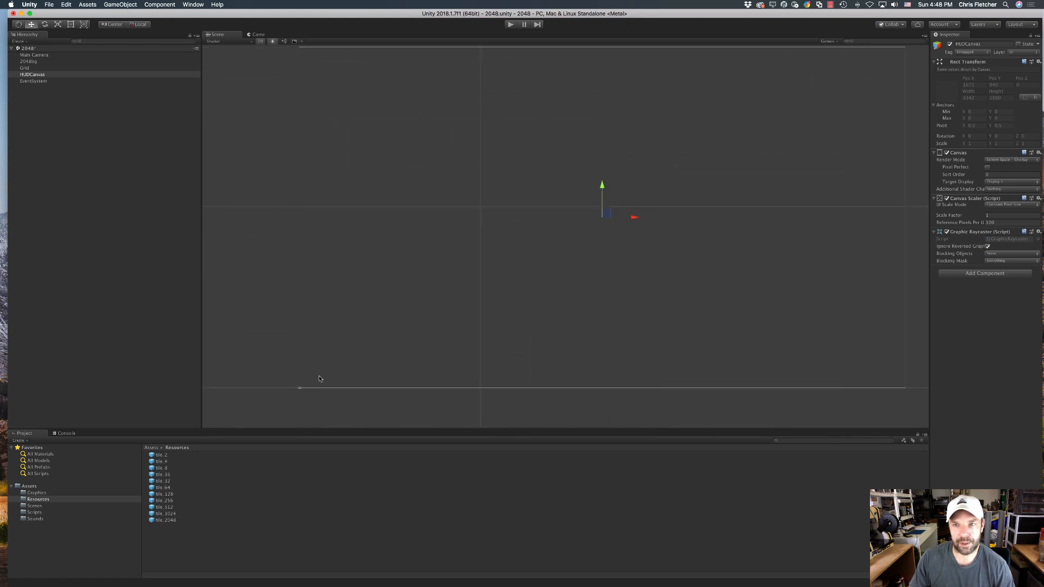
{"action": "scroll", "coordinate": [320, 378], "scroll_direction": "up", "scroll_amount": 1}
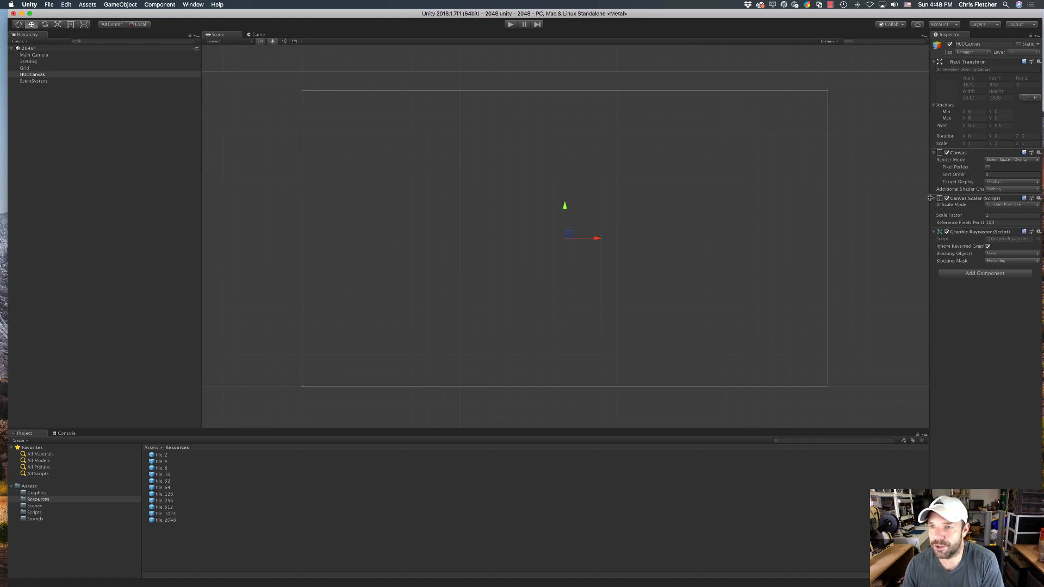
Step: Set HUDCanvas's Canvas Scaler to Scale With Screen Size with a reference resolution of 1920 by 1080
{"action": "left_click_drag", "start_coordinate": [928, 189], "coordinate": [807, 184]}
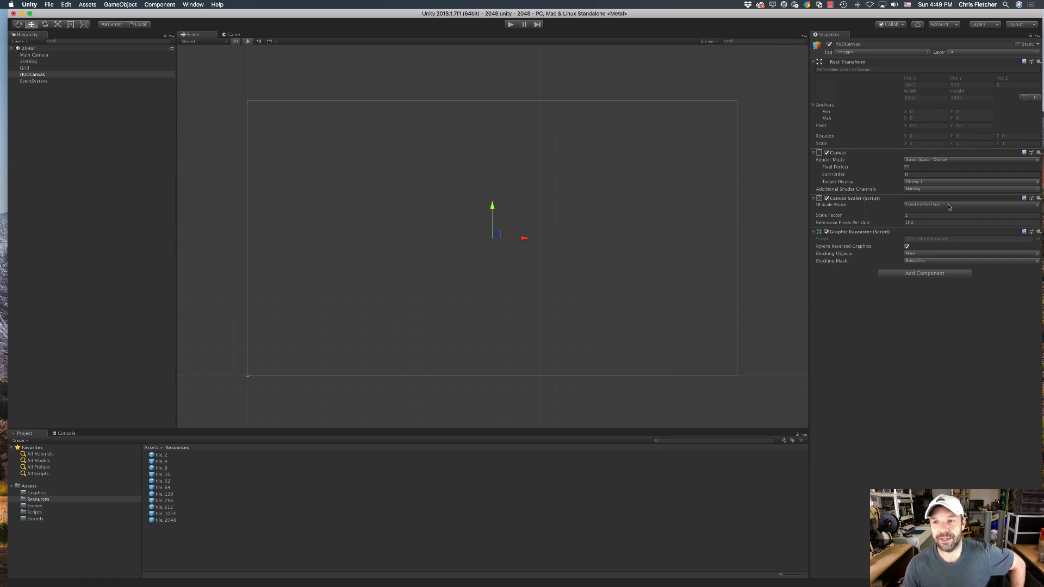
{"action": "left_click", "coordinate": [948, 206]}
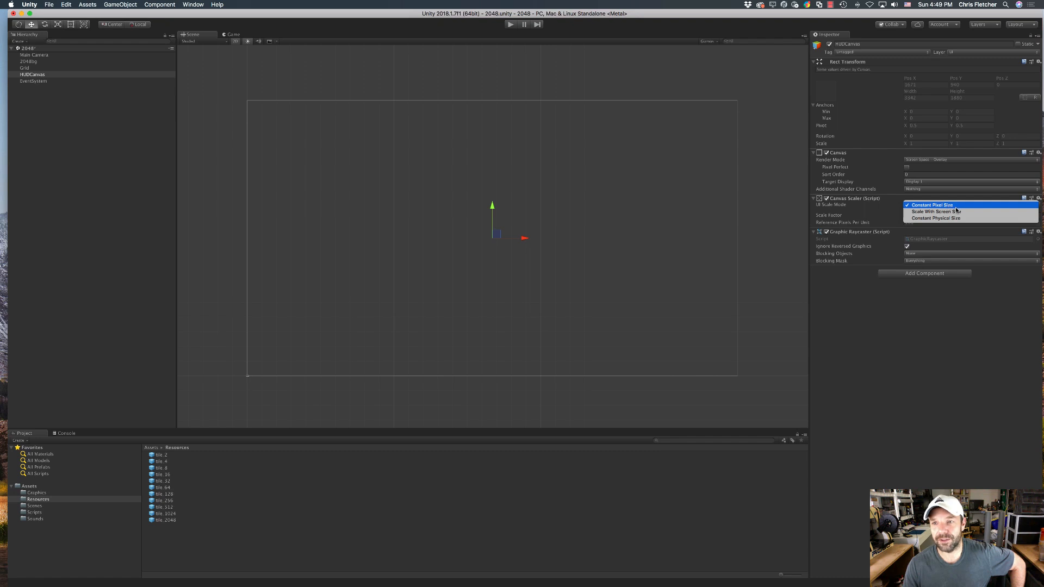
{"action": "left_click", "coordinate": [943, 206]}
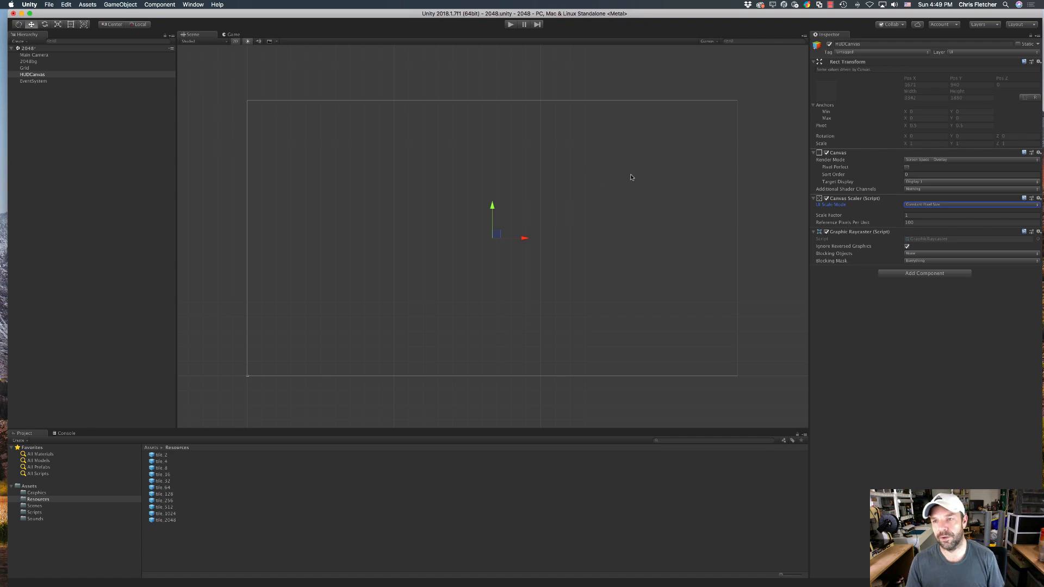
{"action": "left_click", "coordinate": [932, 204]}
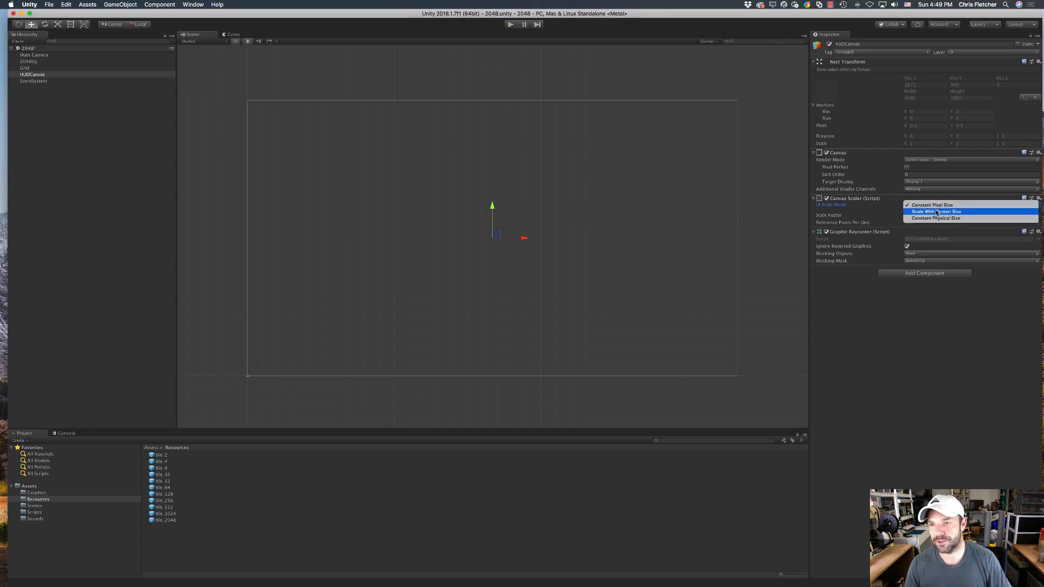
{"action": "left_click", "coordinate": [935, 212]}
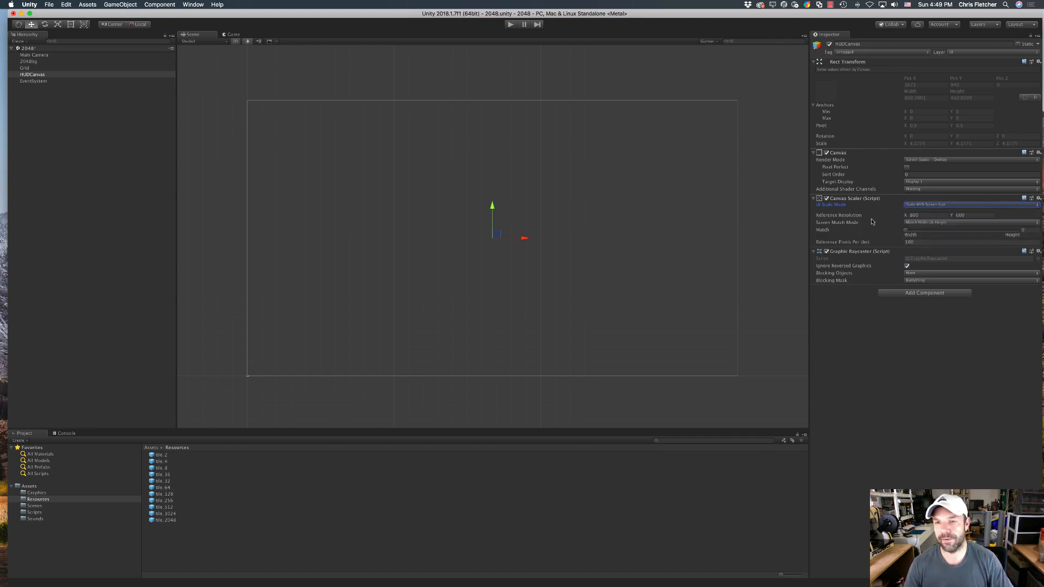
{"action": "left_click", "coordinate": [927, 215]}
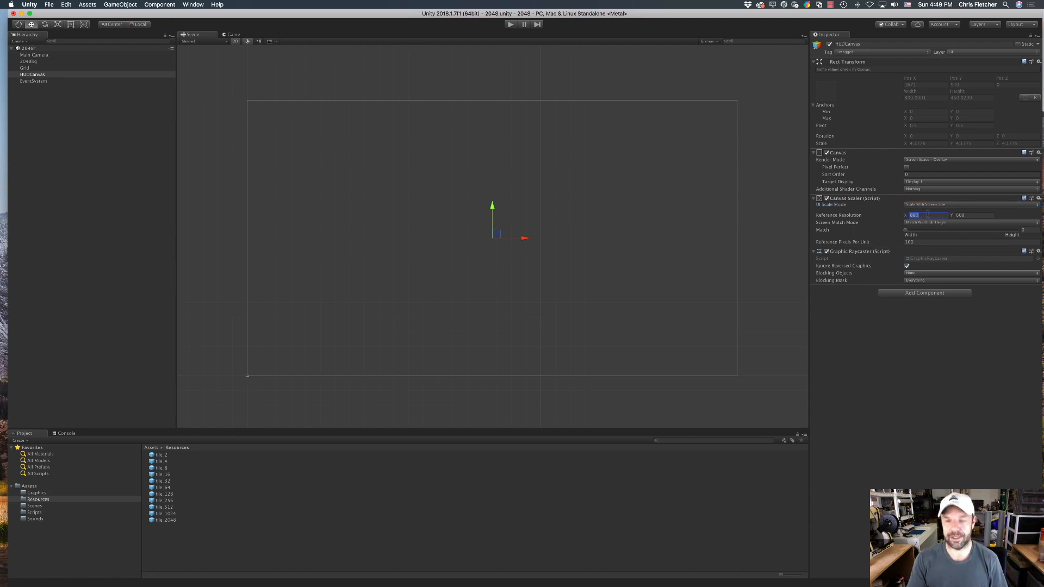
{"action": "type", "text": "1920"}
{"action": "key", "text": "Tab"}
{"action": "type", "text": "10"}
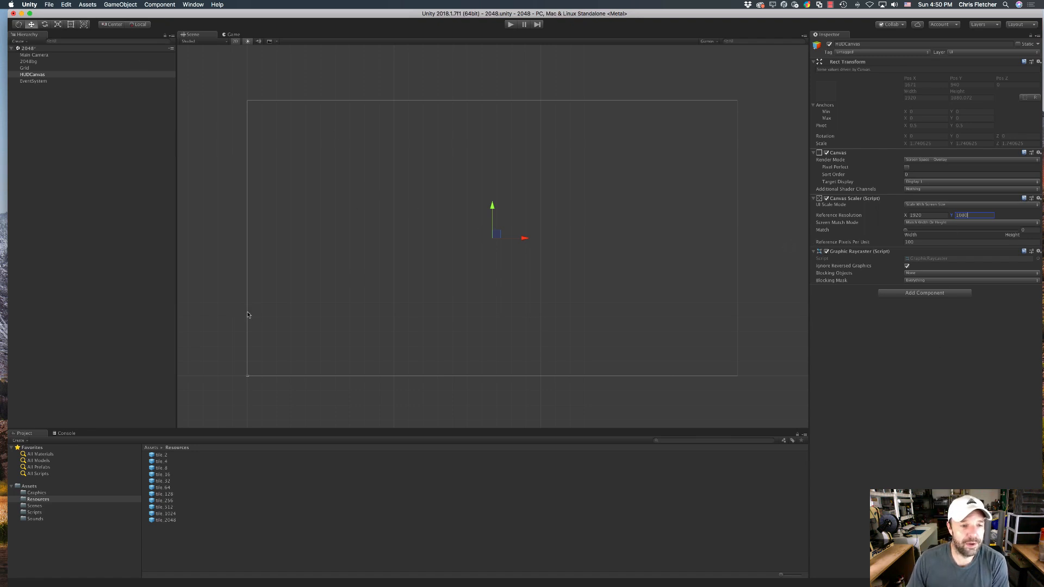
Step: Add two UI Text objects as children of HUDCanvas
{"action": "left_click", "coordinate": [37, 75]}
{"action": "right_click", "coordinate": [37, 76]}
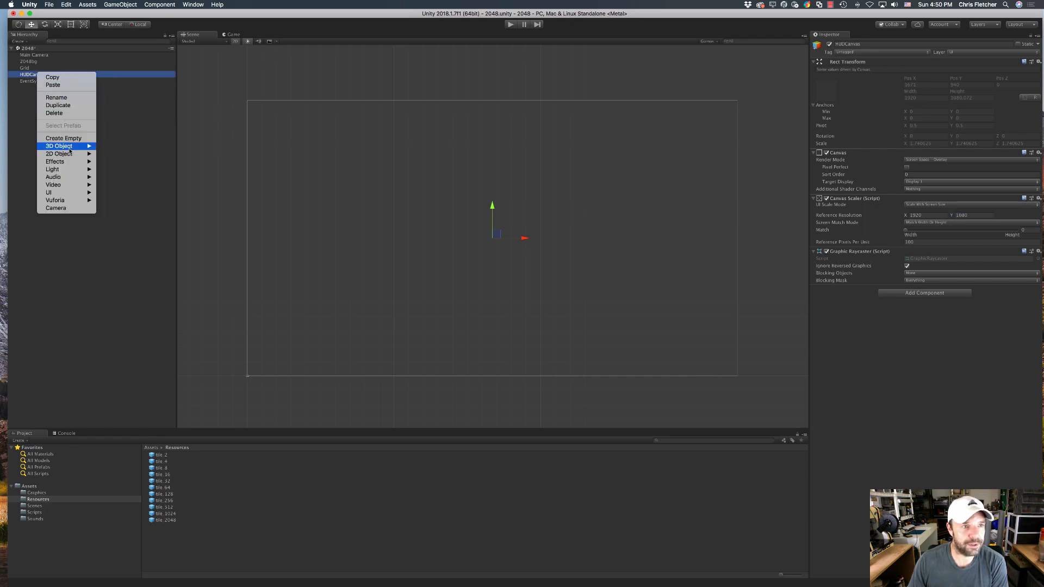
{"action": "mouse_move", "coordinate": [66, 193]}
{"action": "left_click", "coordinate": [111, 193]}
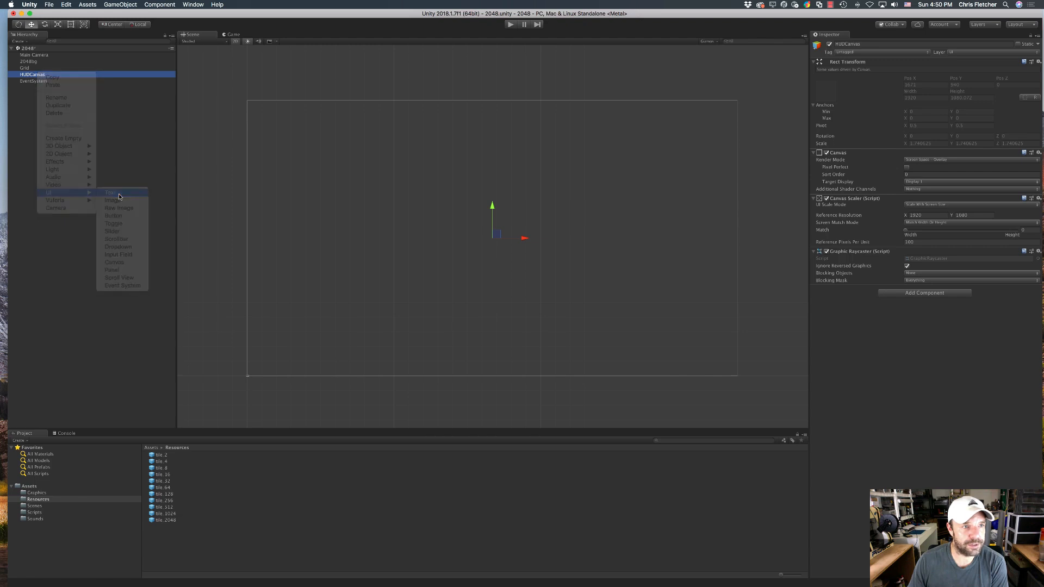
{"action": "right_click", "coordinate": [32, 78]}
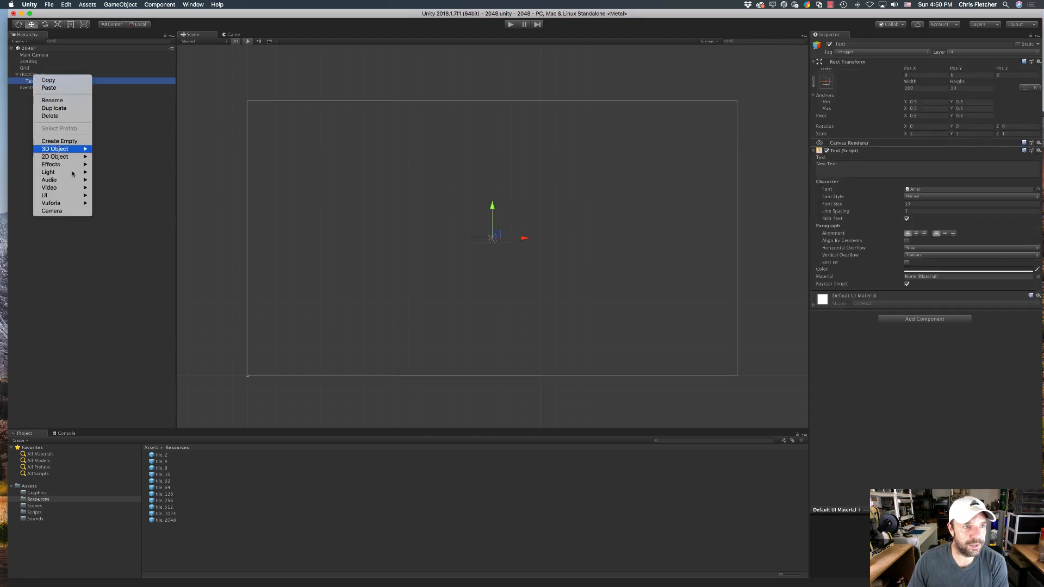
{"action": "mouse_move", "coordinate": [75, 197]}
{"action": "left_click", "coordinate": [106, 195]}
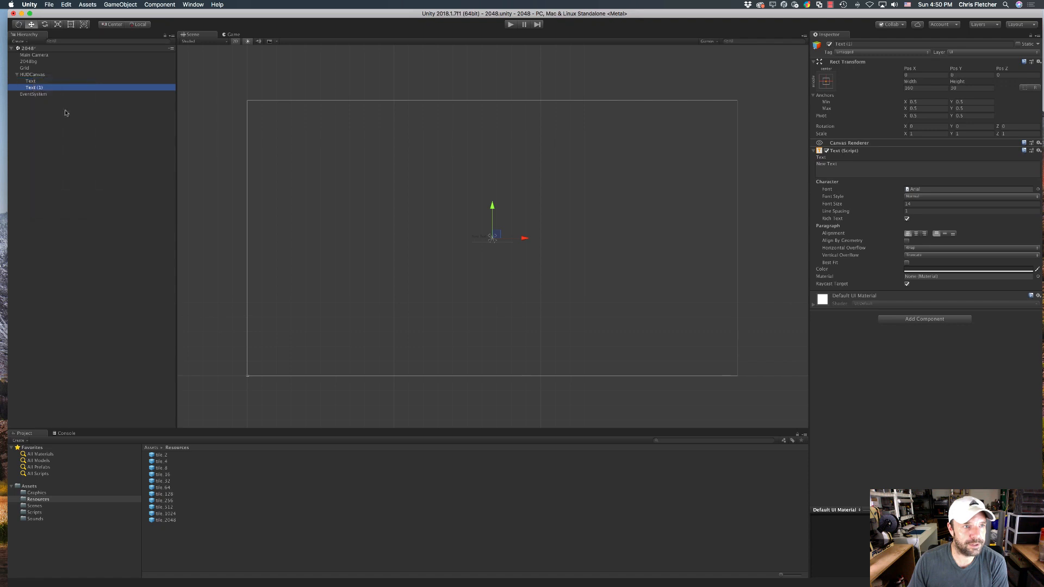
Step: Rename the first text object under HUDCanvas HUD_Score_Text and the second one Text
{"action": "left_click", "coordinate": [30, 81]}
{"action": "key", "text": "Return"}
{"action": "type", "text": "HUD_Score_"}
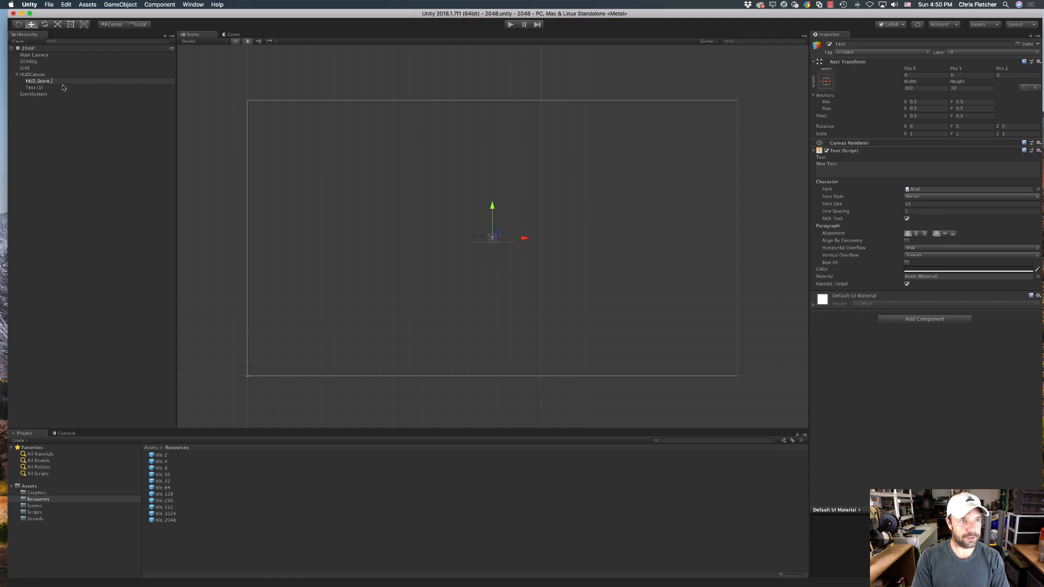
{"action": "type", "text": "Text"}
{"action": "key", "text": "Return"}
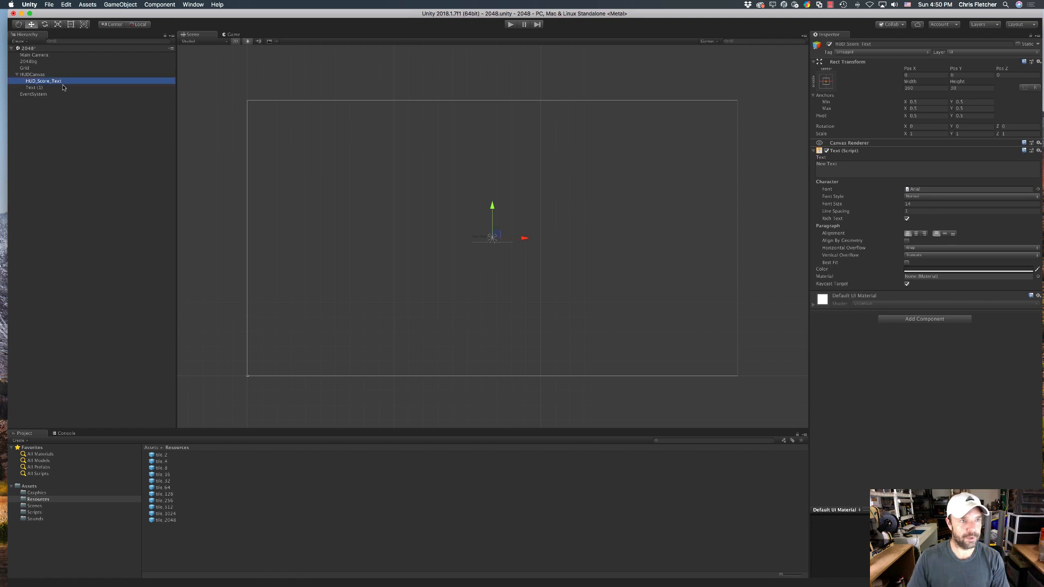
{"action": "left_click", "coordinate": [41, 87]}
{"action": "key", "text": "Return"}
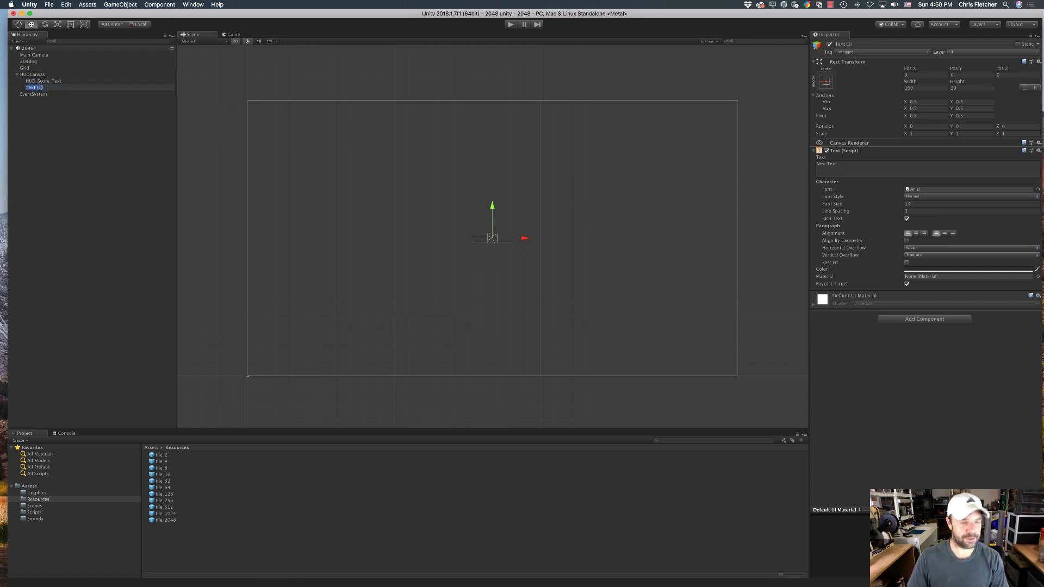
{"action": "type", "text": "Text"}
{"action": "key", "text": "Return"}
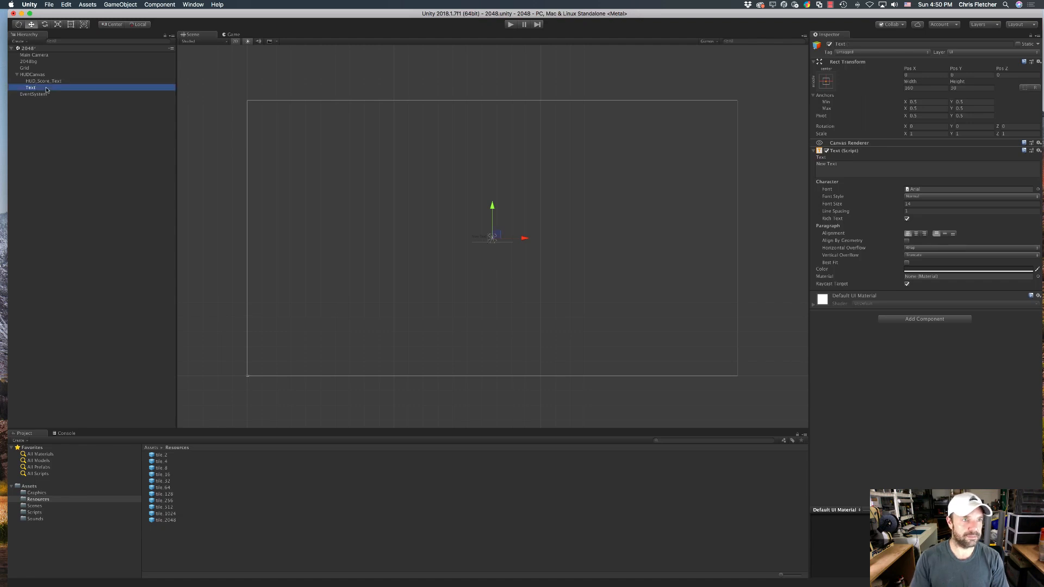
Step: Position HUD_Score_Text at X 200, Y 400 and set its width to 400 and its height to 100
{"action": "left_click", "coordinate": [39, 82]}
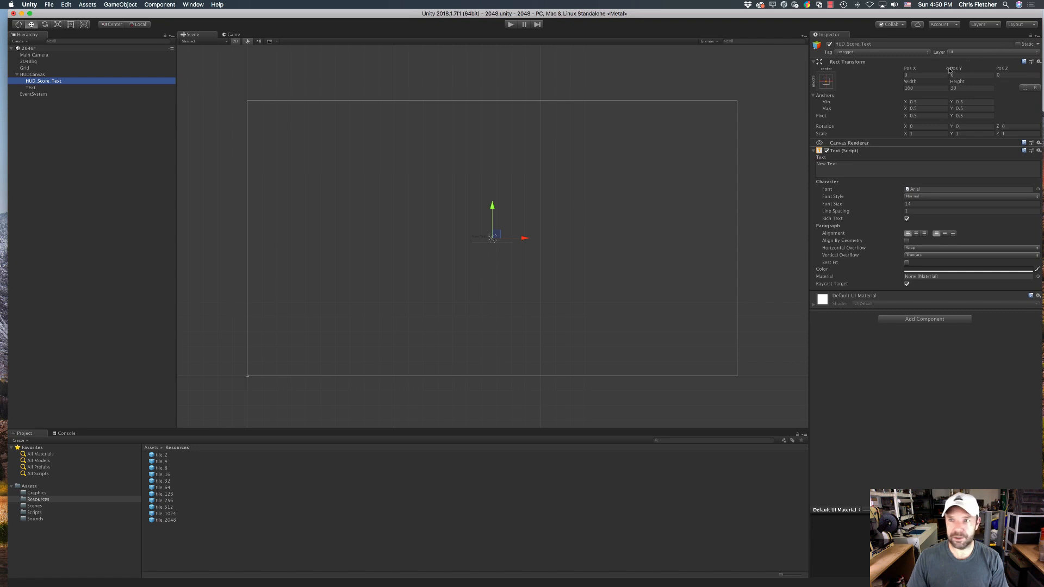
{"action": "left_click", "coordinate": [927, 75]}
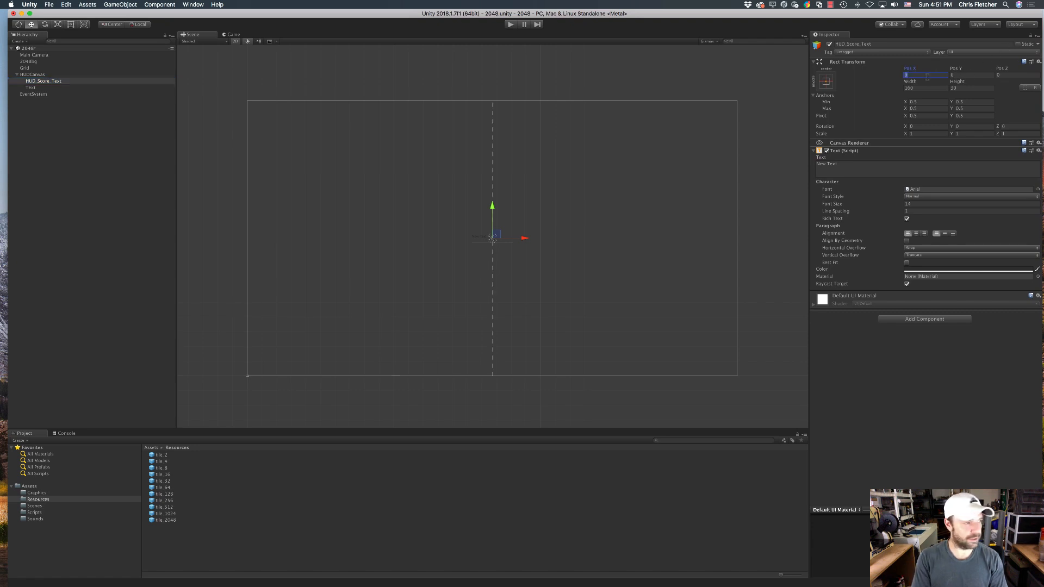
{"action": "type", "text": "200"}
{"action": "key", "text": "Tab"}
{"action": "type", "text": "400"}
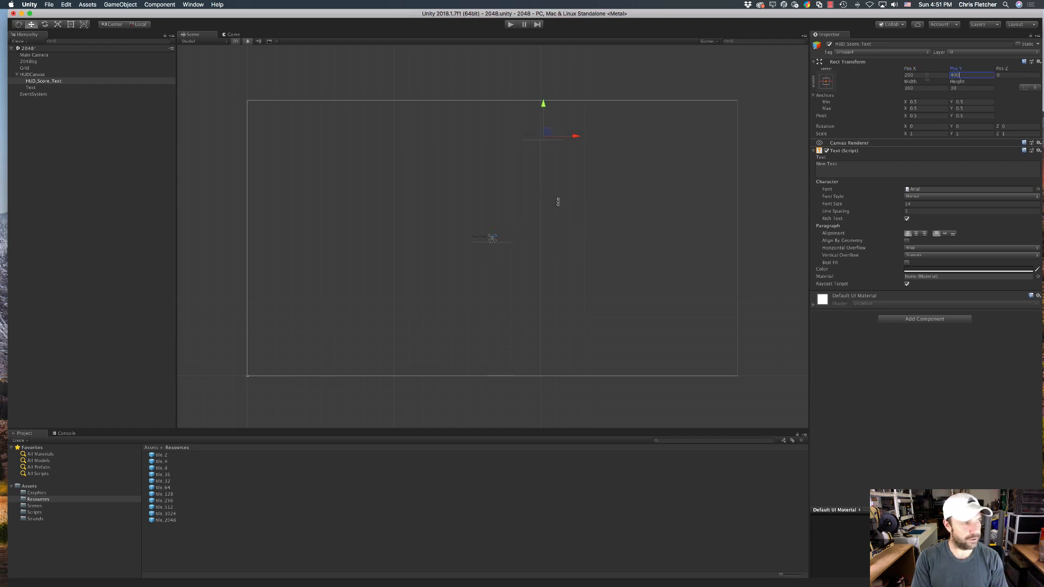
{"action": "key", "text": "Tab"}
{"action": "key", "text": "Tab"}
{"action": "type", "text": "400"}
{"action": "key", "text": "Tab"}
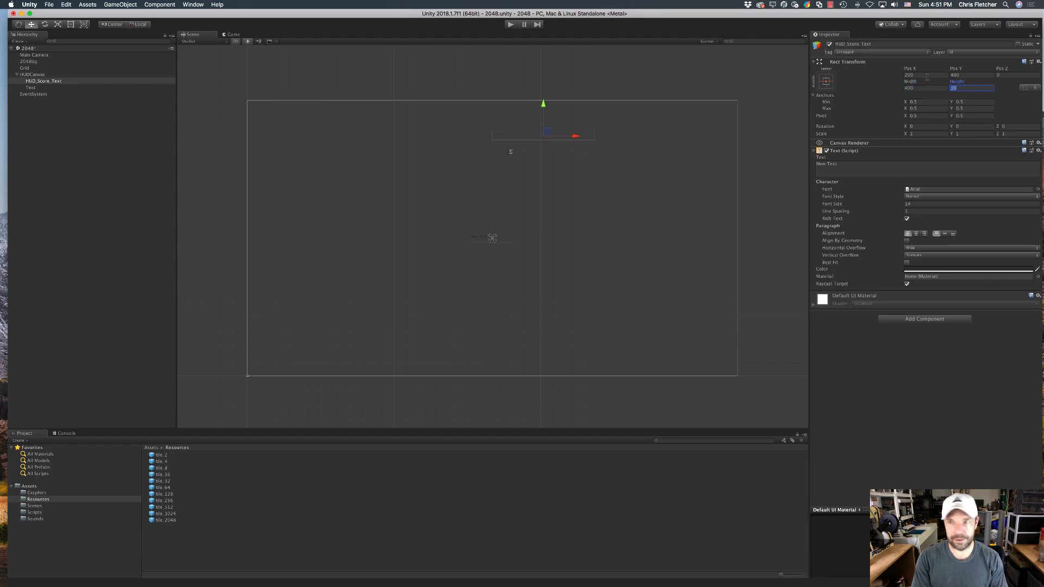
{"action": "type", "text": "100"}
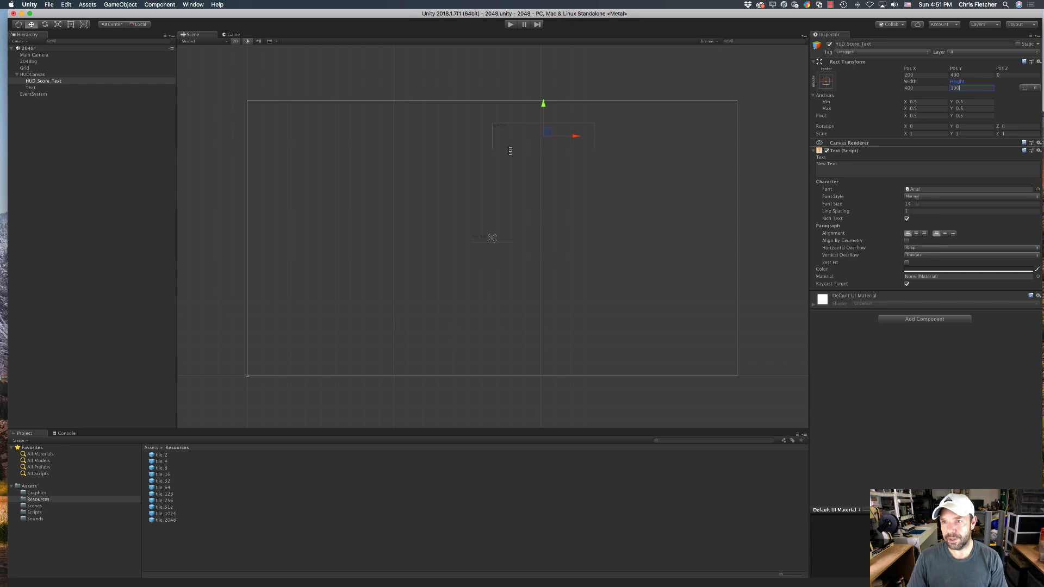
Step: Format HUD_Score_Text with font size 80, right alignment and white text colour
{"action": "left_click", "coordinate": [919, 204]}
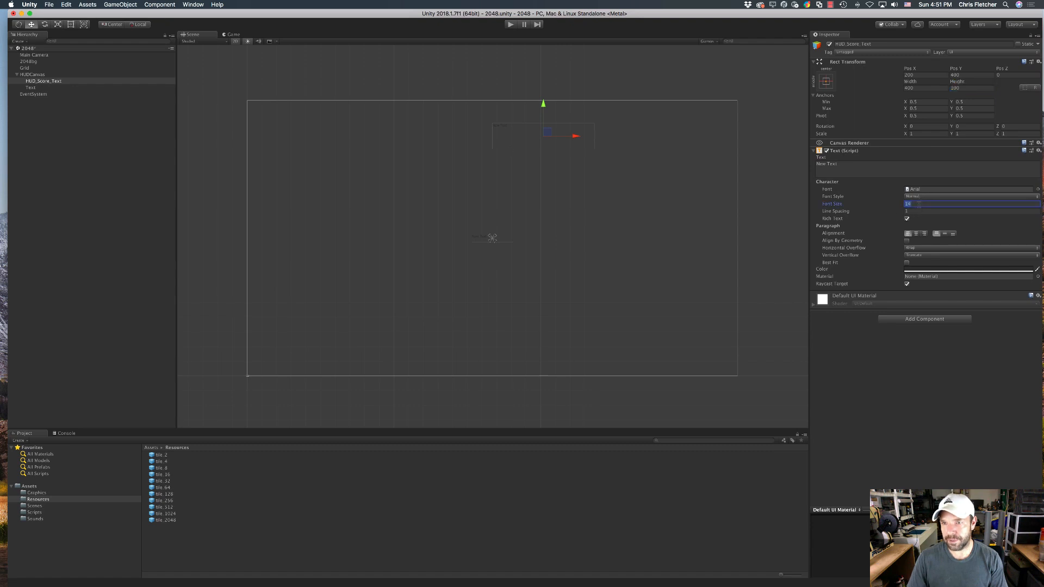
{"action": "type", "text": "80"}
{"action": "key", "text": "Tab"}
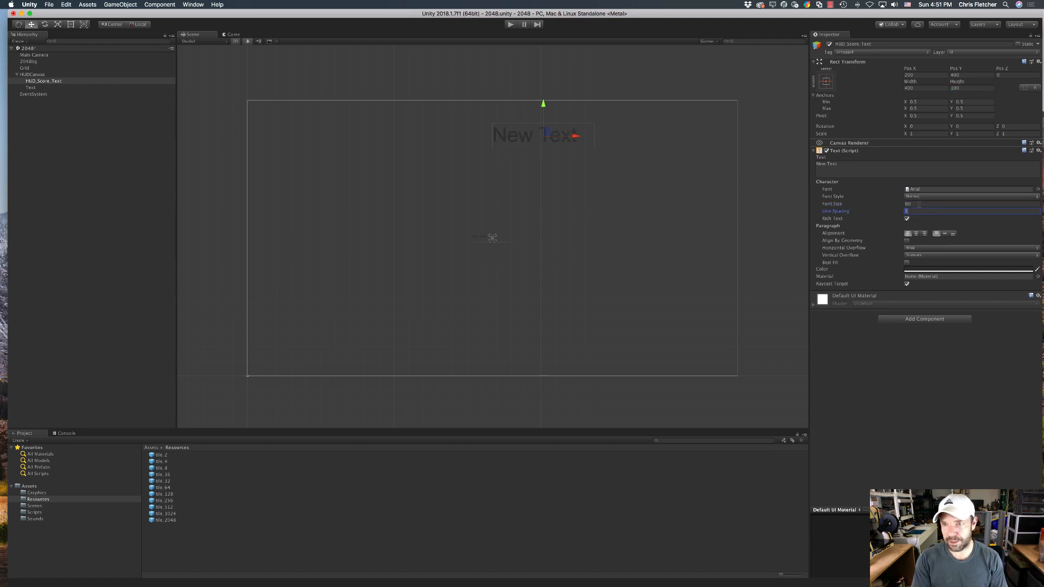
{"action": "left_click", "coordinate": [924, 233]}
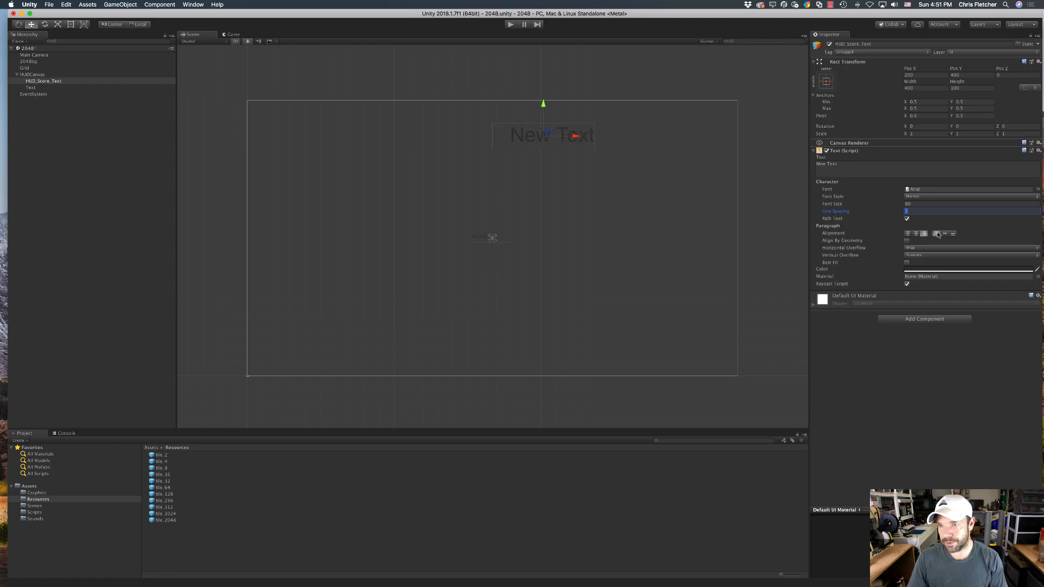
{"action": "left_click", "coordinate": [926, 270]}
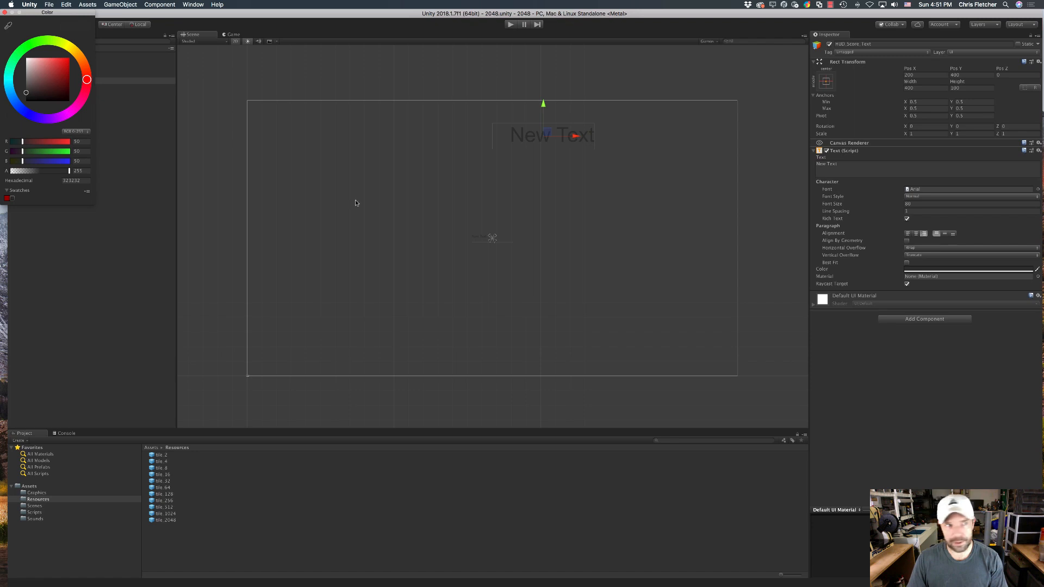
{"action": "left_click", "coordinate": [35, 86]}
{"action": "left_click_drag", "start_coordinate": [35, 86], "coordinate": [7, 43]}
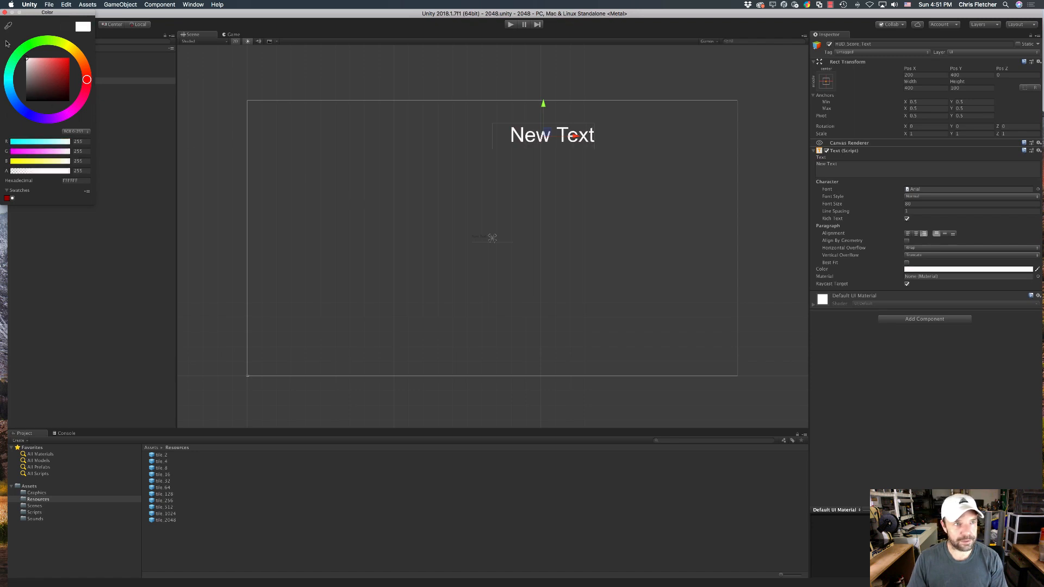
Step: Set the displayed text of HUD_Score_Text to 000000000
{"action": "left_click", "coordinate": [4, 12]}
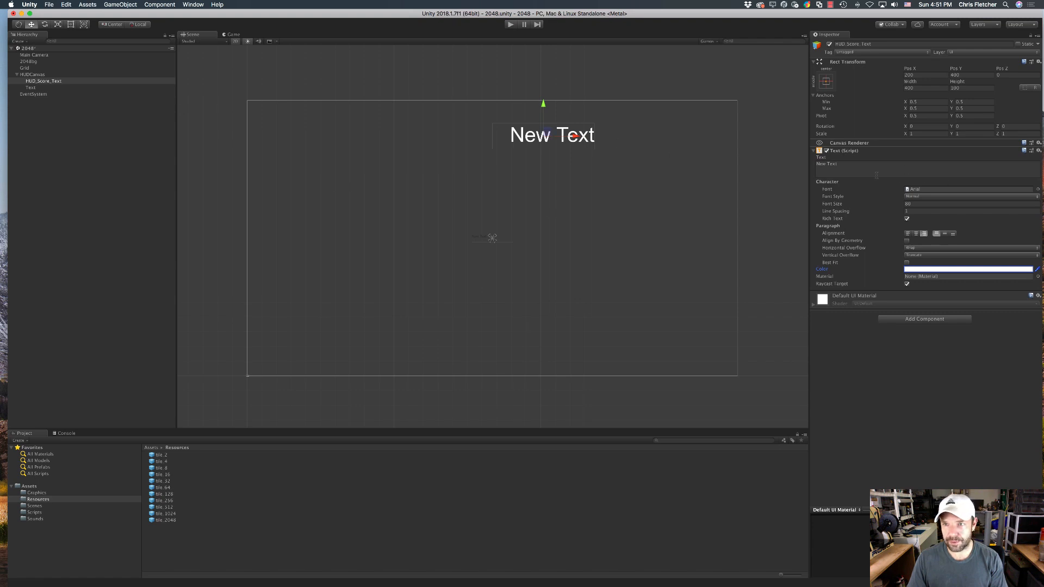
{"action": "left_click", "coordinate": [845, 167]}
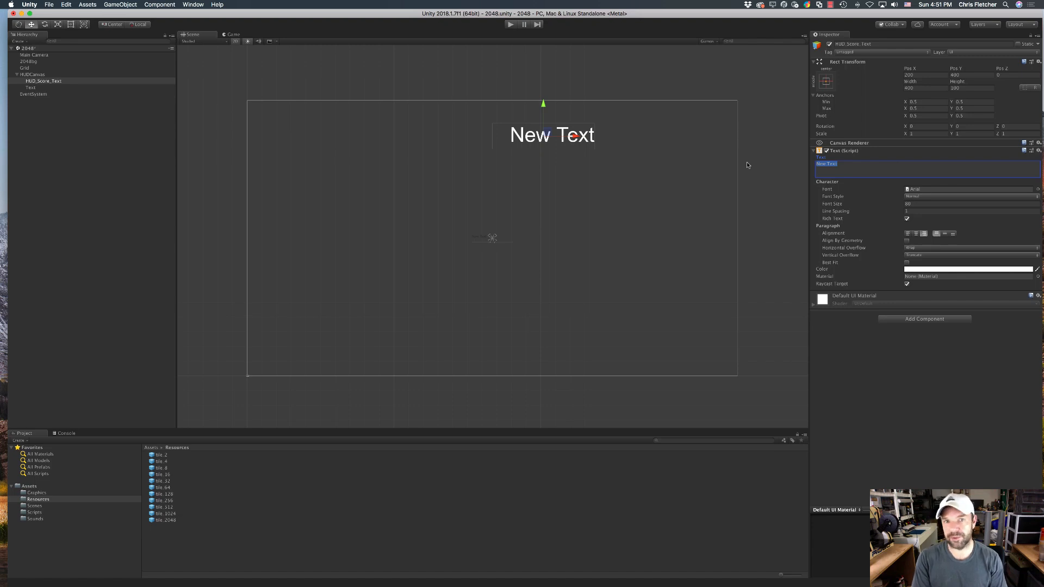
{"action": "type", "text": "000000"}
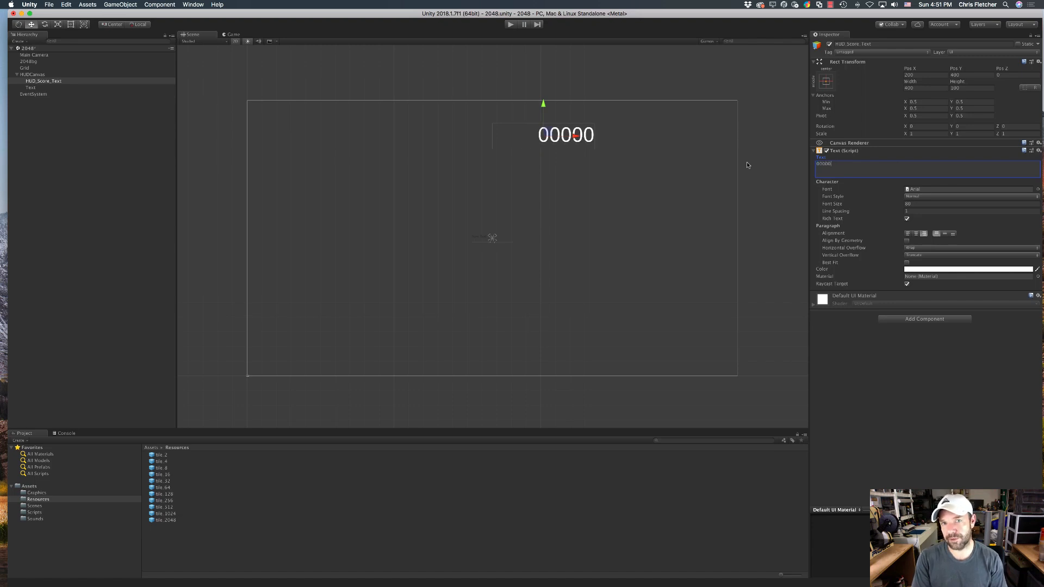
{"action": "type", "text": "000"}
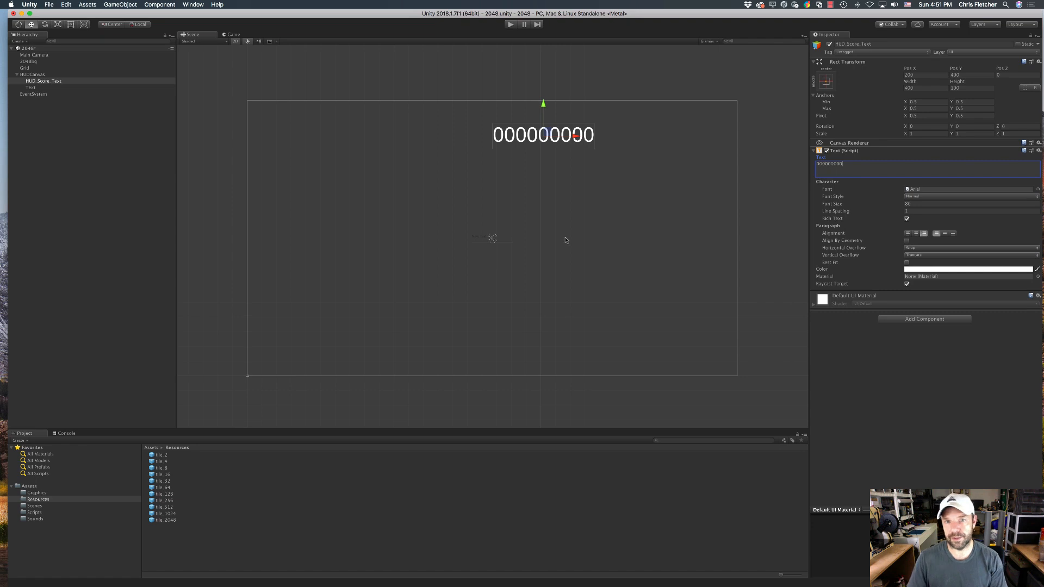
Step: Set the displayed text of the second HUDCanvas text object to SCORE: and make its colour white
{"action": "left_click", "coordinate": [547, 242]}
{"action": "left_click", "coordinate": [484, 238]}
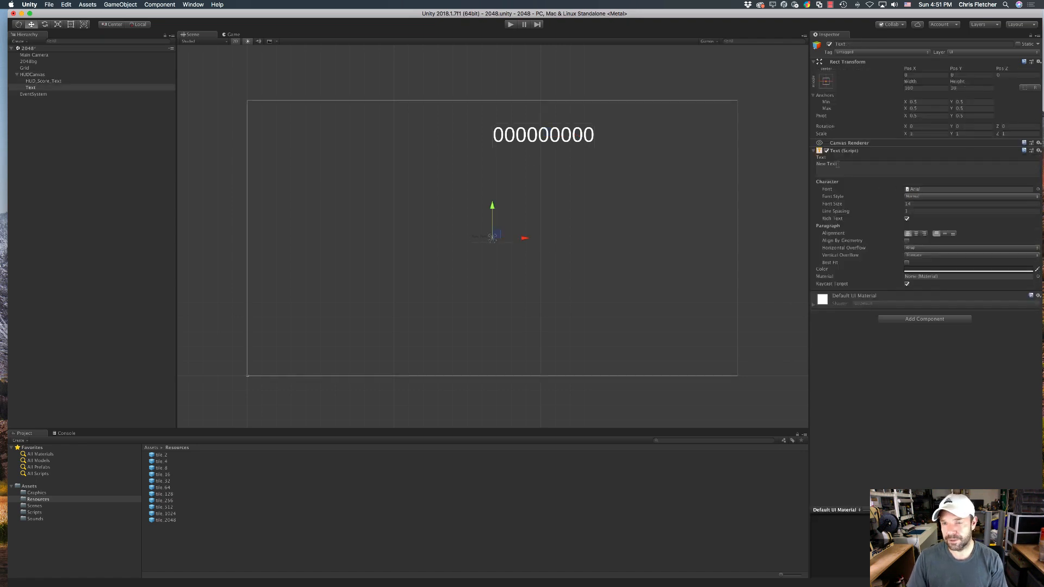
{"action": "left_click", "coordinate": [857, 167]}
{"action": "type", "text": "sc"}
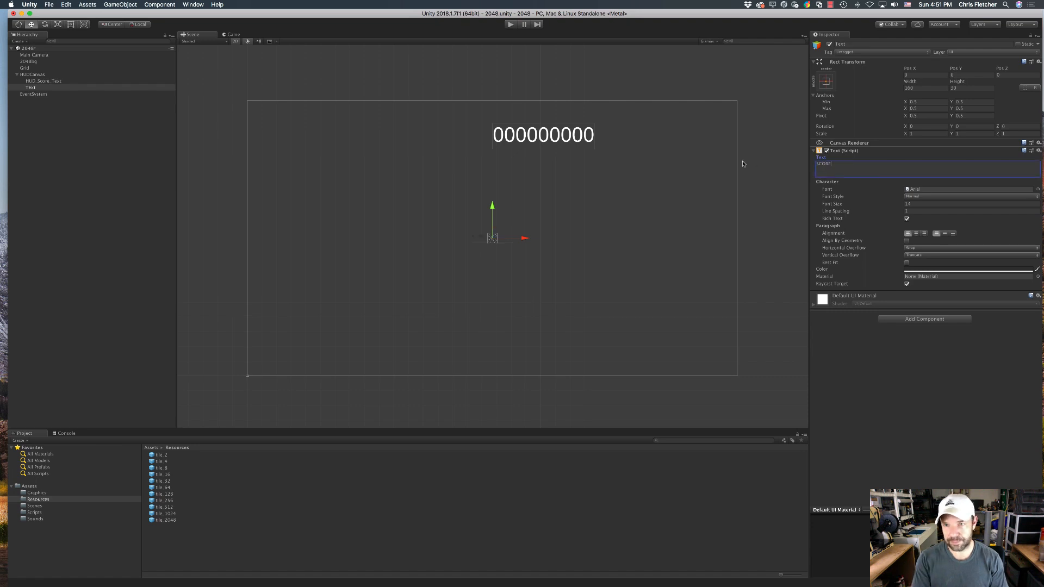
{"action": "left_click", "coordinate": [962, 270]}
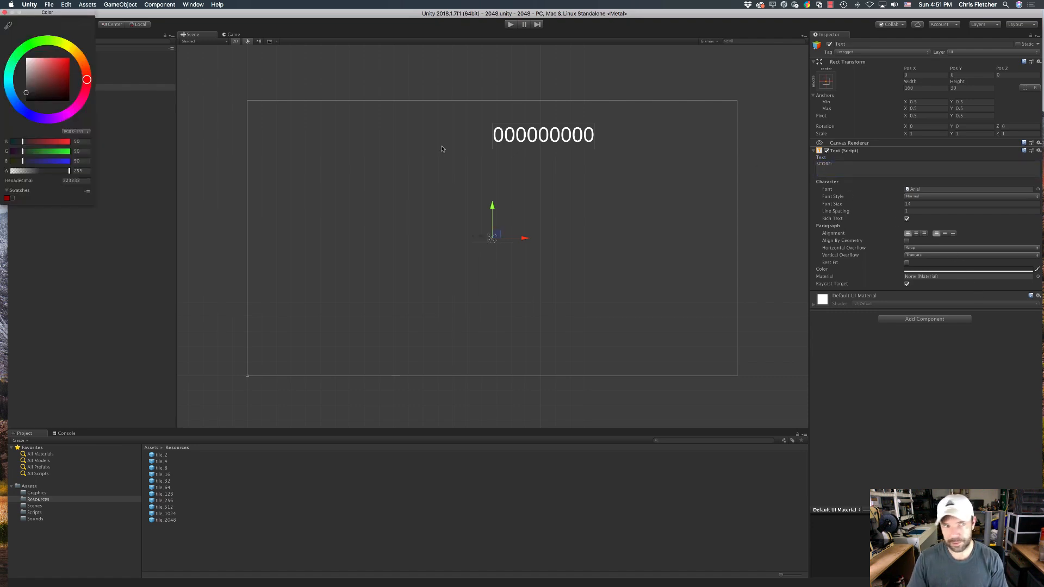
{"action": "left_click_drag", "start_coordinate": [34, 93], "coordinate": [27, 57]}
{"action": "left_click", "coordinate": [5, 12]}
Step: Place the SCORE: text at X -200, Y 400 with width 400 and height 100, and set its font size to 80
{"action": "left_click", "coordinate": [931, 76]}
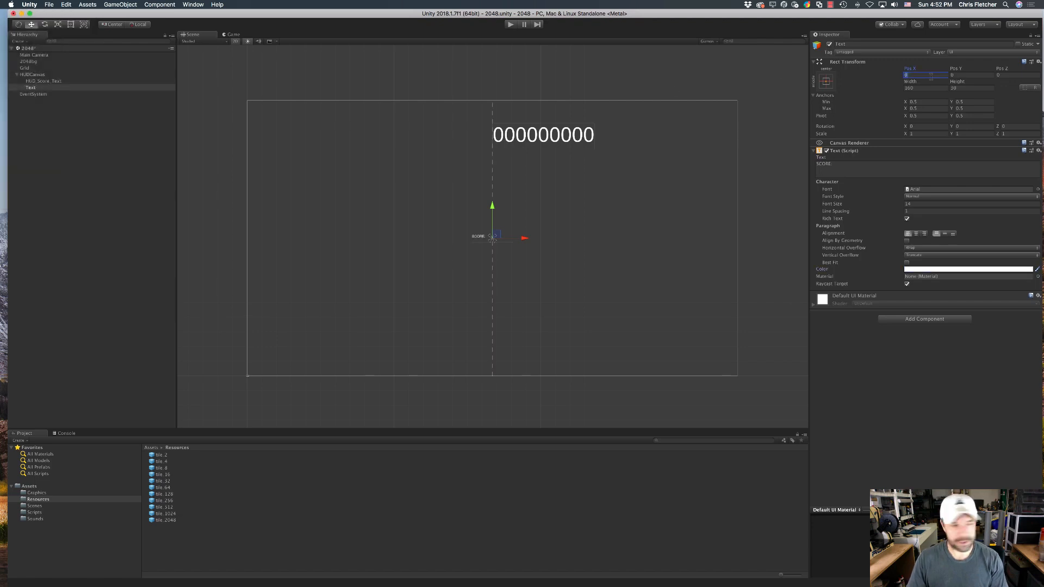
{"action": "type", "text": "-200"}
{"action": "key", "text": "Tab"}
{"action": "type", "text": "400"}
{"action": "key", "text": "Tab"}
{"action": "key", "text": "Tab"}
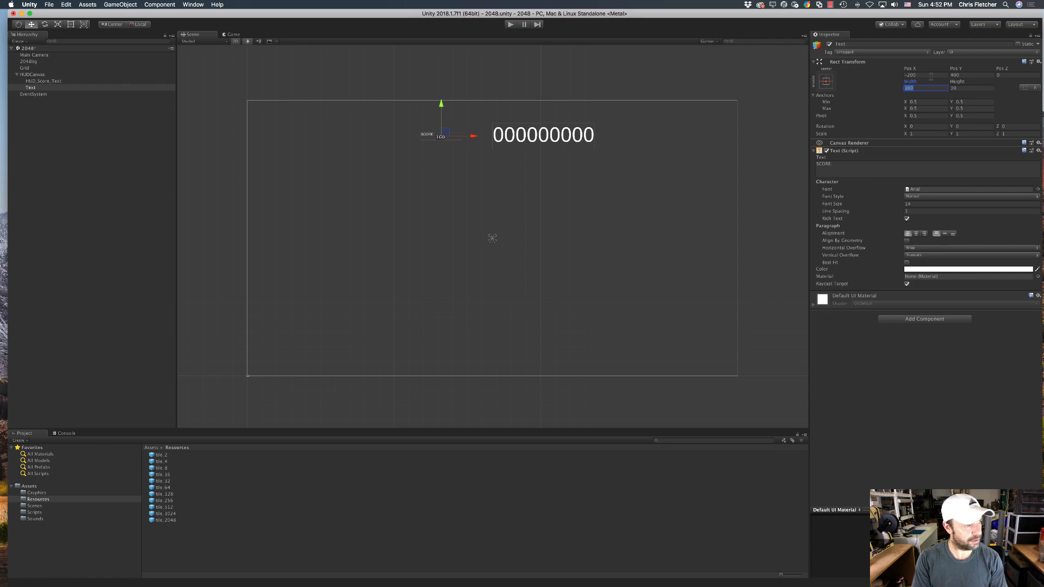
{"action": "type", "text": "400"}
{"action": "key", "text": "Tab"}
{"action": "type", "text": "100"}
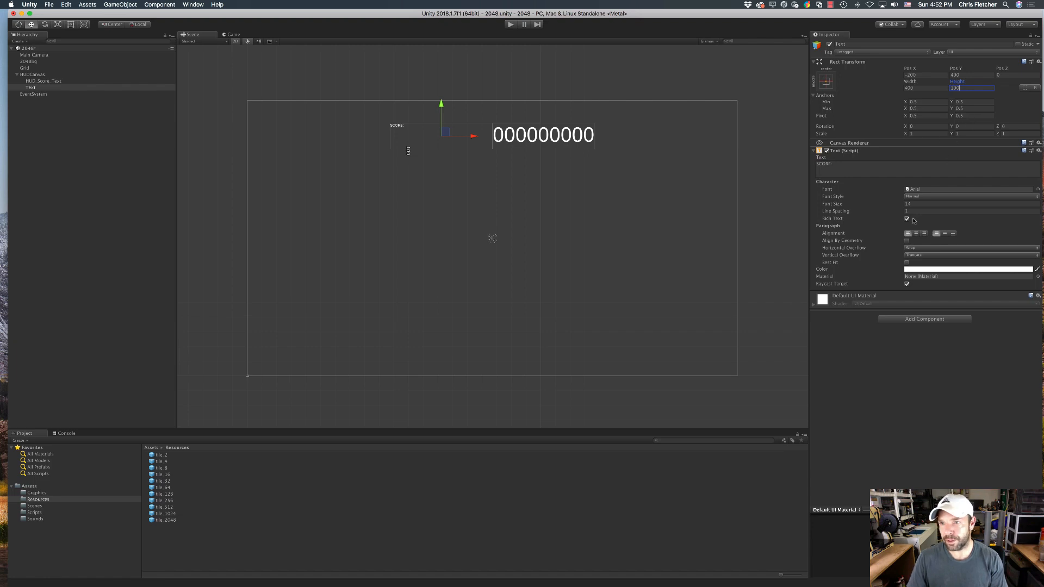
{"action": "left_click", "coordinate": [919, 204]}
{"action": "type", "text": "80"}
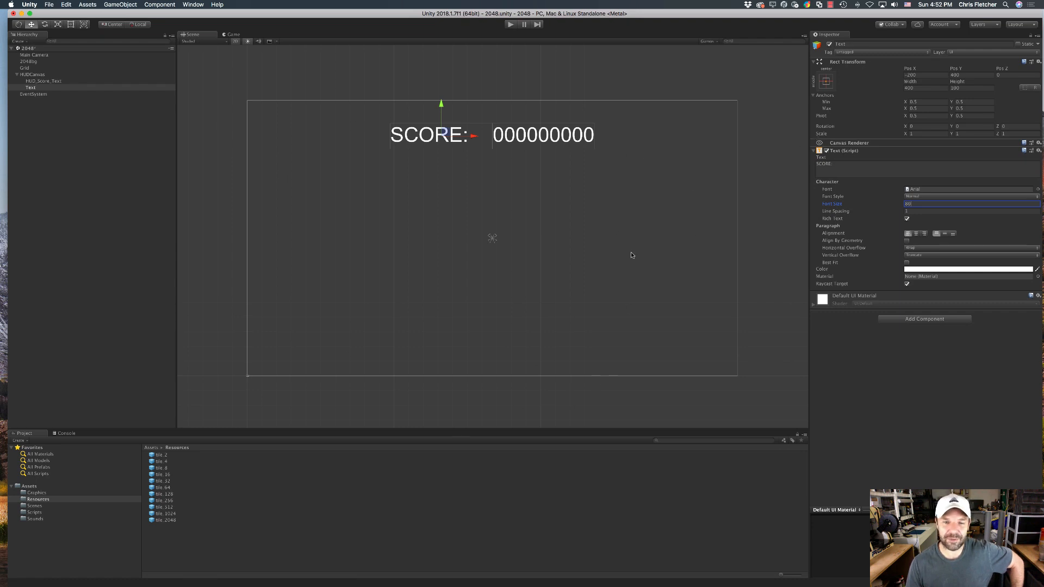
Step: Check the score label and digits in the Scene view and preview them above the board in the Game view
{"action": "scroll", "coordinate": [354, 249], "scroll_direction": "down", "scroll_amount": 10}
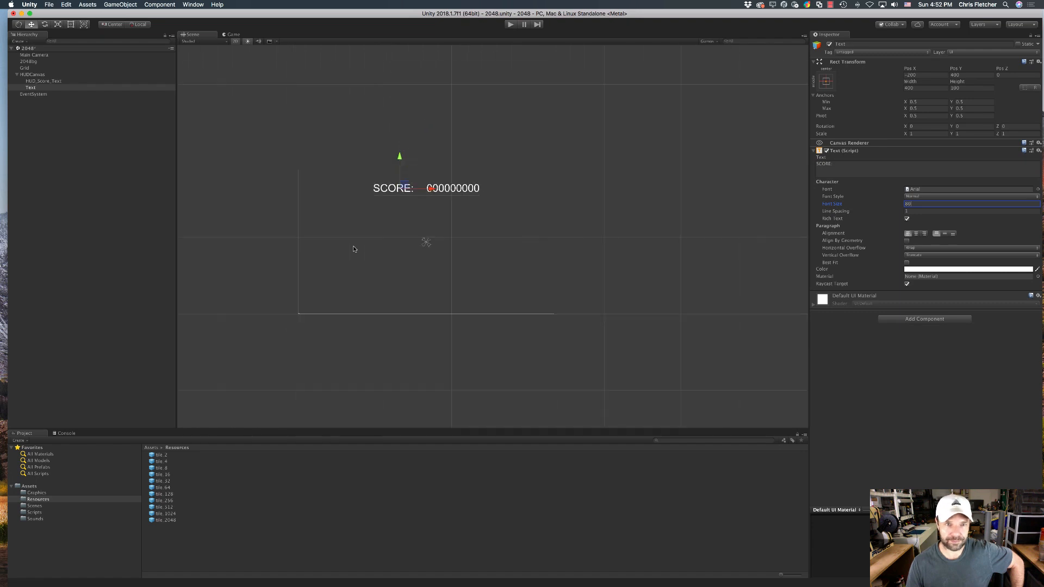
{"action": "scroll", "coordinate": [354, 249], "scroll_direction": "up", "scroll_amount": 12}
{"action": "scroll", "coordinate": [354, 249], "scroll_direction": "down", "scroll_amount": 5}
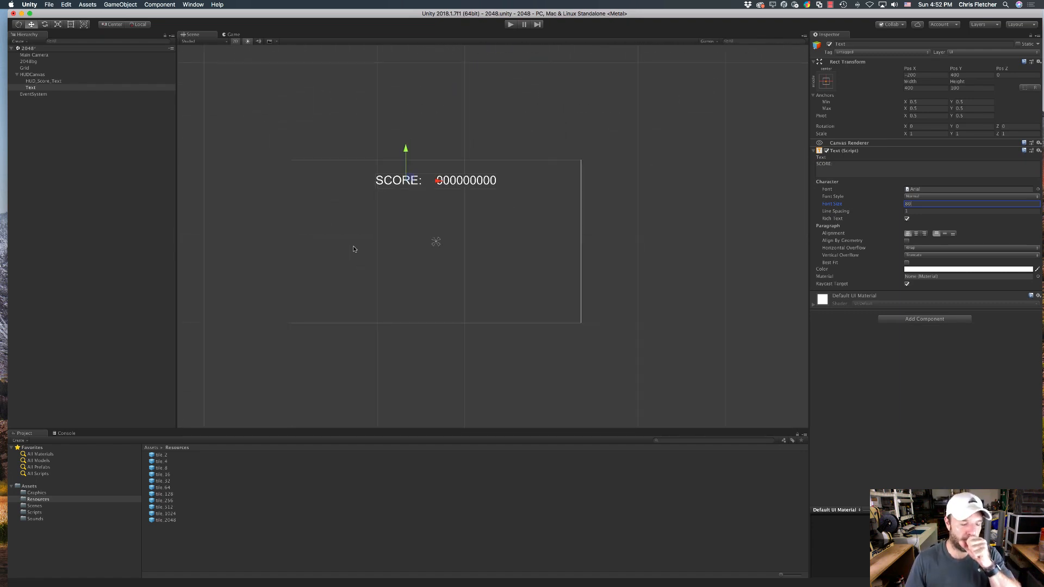
{"action": "scroll", "coordinate": [353, 248], "scroll_direction": "up", "scroll_amount": 2}
{"action": "scroll", "coordinate": [353, 249], "scroll_direction": "up", "scroll_amount": 3}
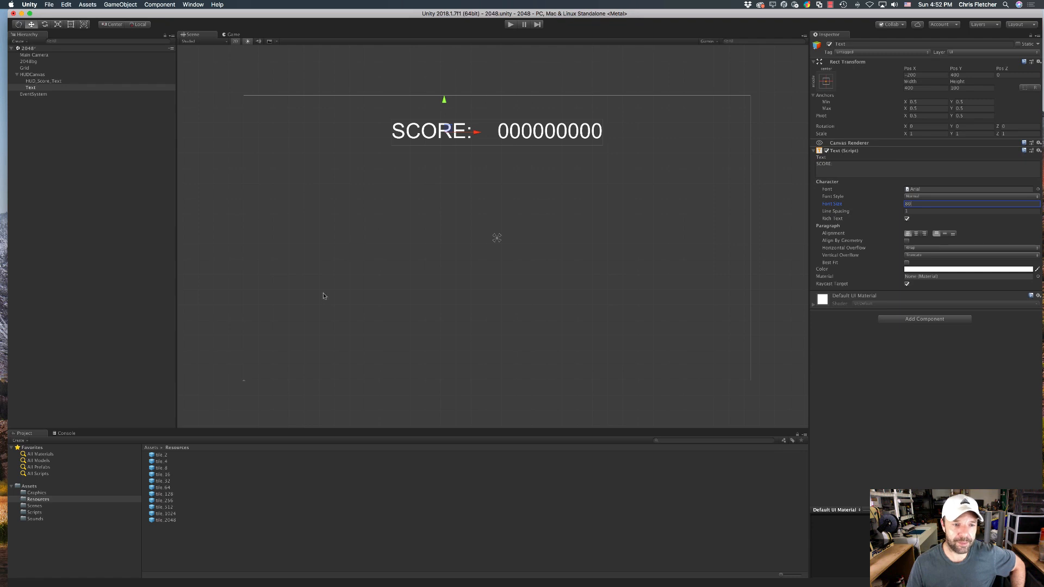
{"action": "left_click", "coordinate": [268, 391]}
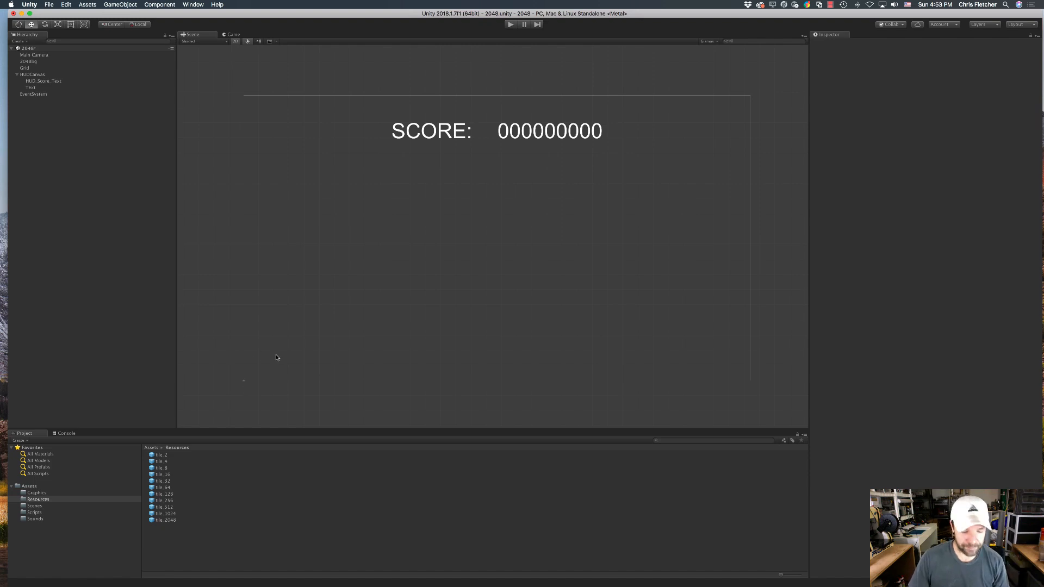
{"action": "left_click", "coordinate": [233, 34]}
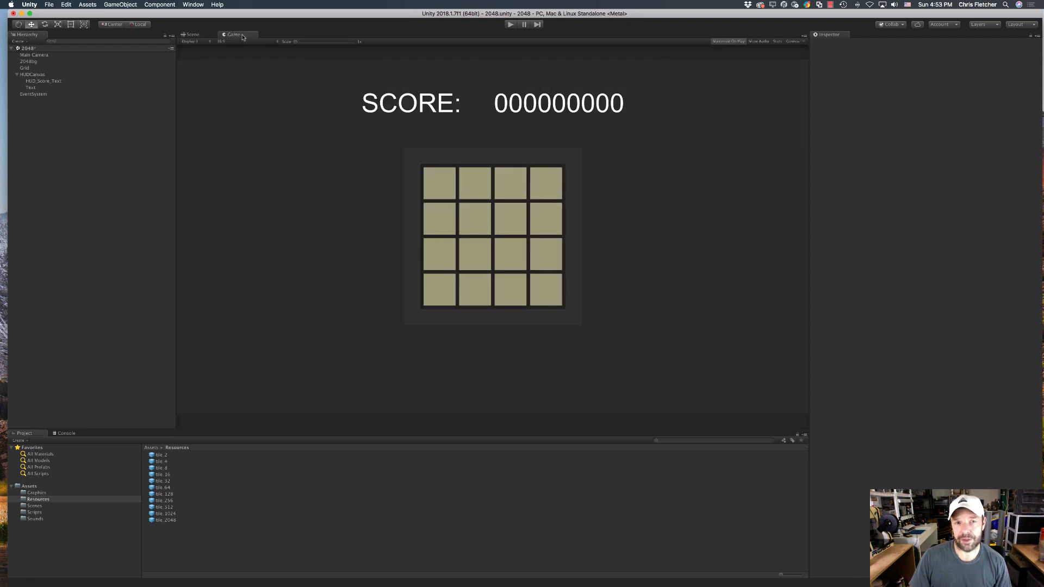
{"action": "left_click", "coordinate": [192, 35]}
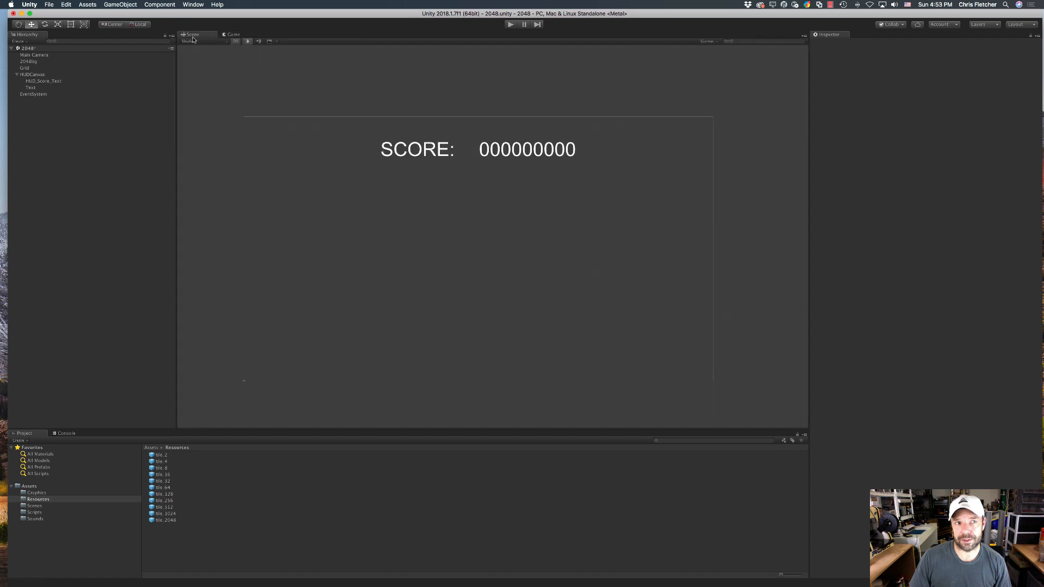
Step: Dock the Game view beside the Scene view and widen it to compare both views
{"action": "left_click_drag", "start_coordinate": [235, 34], "coordinate": [318, 115]}
{"action": "left_click_drag", "start_coordinate": [539, 152], "coordinate": [767, 190]}
{"action": "left_click_drag", "start_coordinate": [598, 142], "coordinate": [450, 175]}
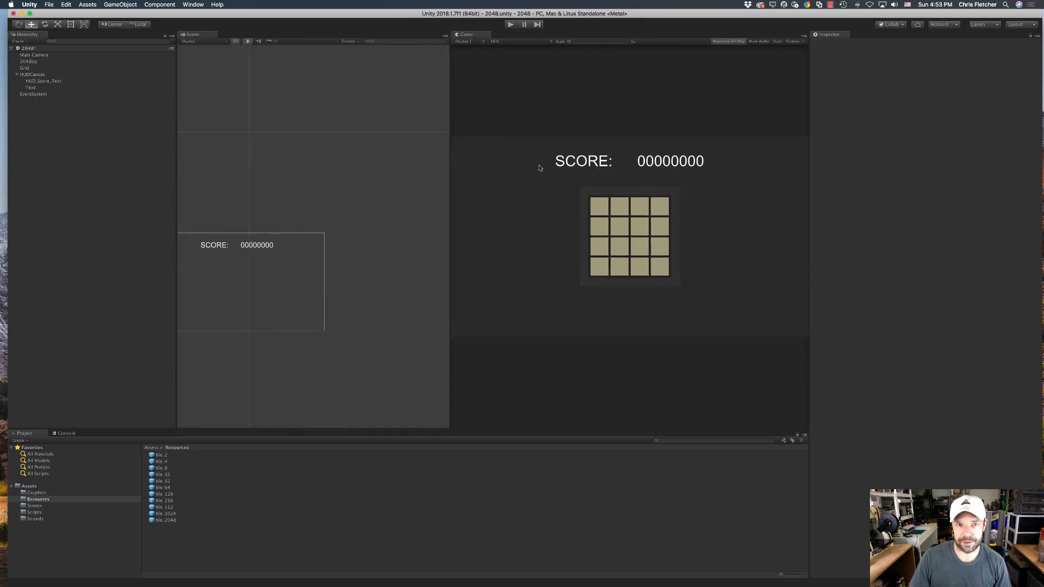
Step: Try nudging the SCORE: text slightly upward in the scene, and set its Y position back to 400
{"action": "left_click", "coordinate": [221, 248]}
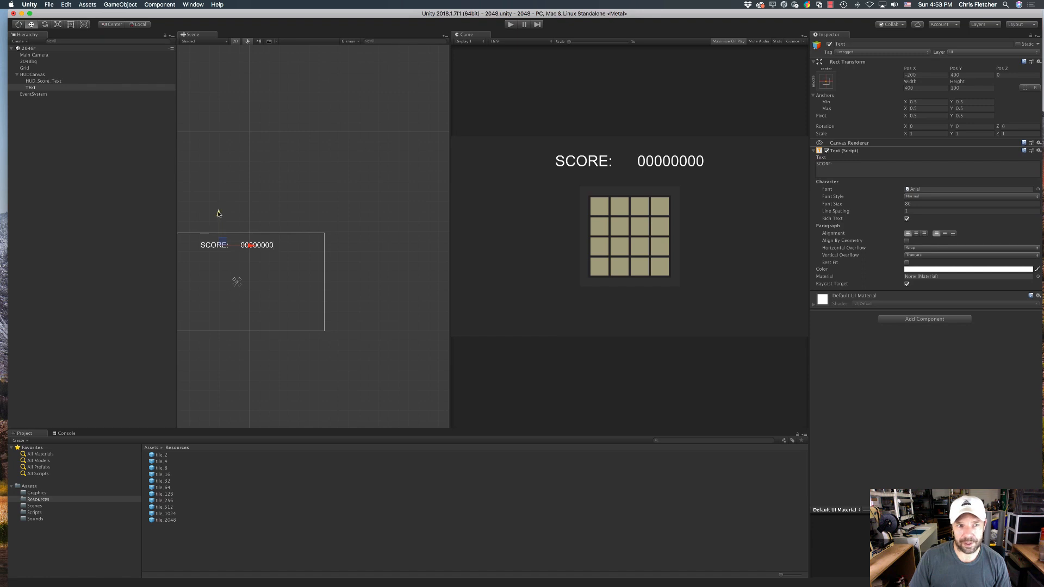
{"action": "mouse_move", "coordinate": [218, 212]}
{"action": "left_mouse_down"}
{"action": "mouse_move", "coordinate": [219, 263]}
{"action": "mouse_move", "coordinate": [219, 213]}
{"action": "left_mouse_up"}
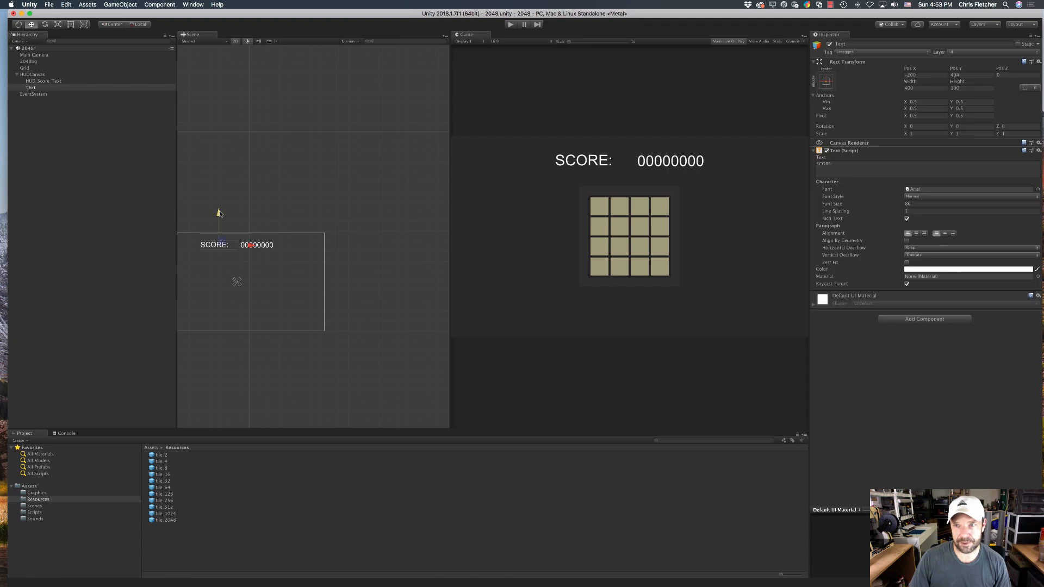
{"action": "left_click", "coordinate": [964, 75]}
{"action": "type", "text": "400"}
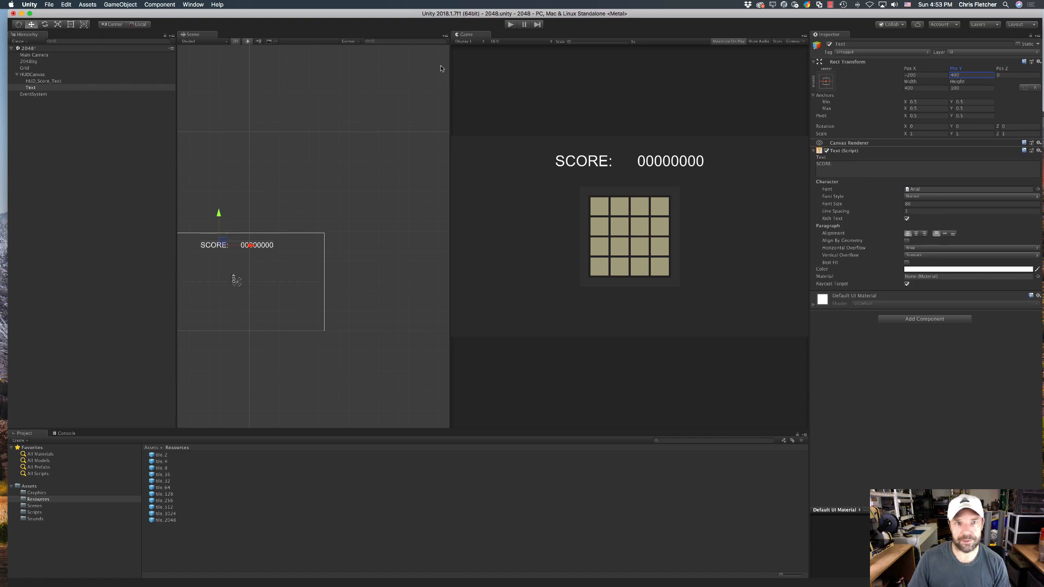
Step: Regroup the Game view with the Scene view in one pane and bring the Scene view forward
{"action": "left_click", "coordinate": [476, 36]}
{"action": "left_click_drag", "start_coordinate": [476, 36], "coordinate": [223, 41]}
{"action": "left_click", "coordinate": [191, 35]}
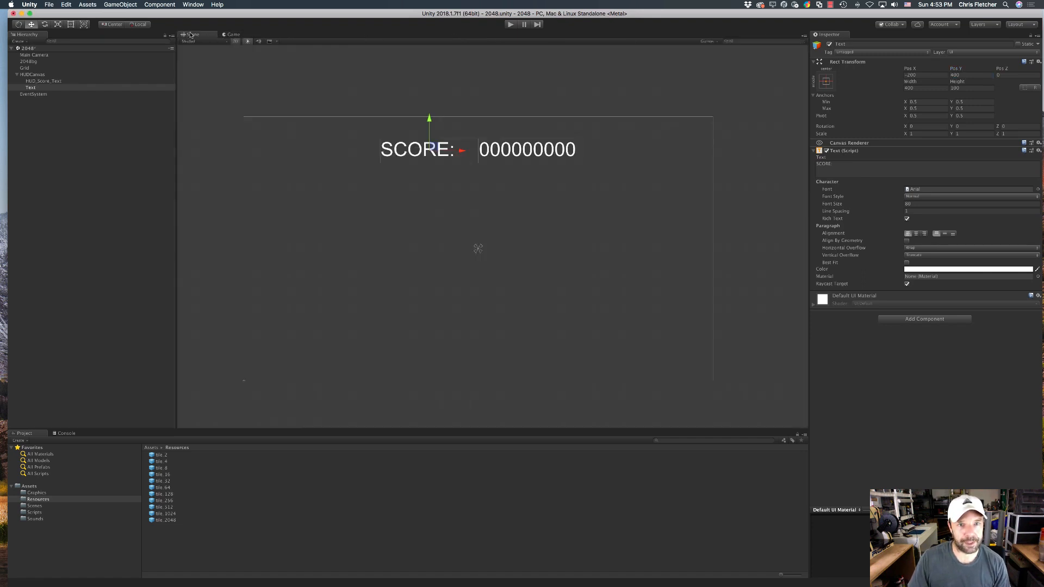
Step: Collapse HUDCanvas in the hierarchy and clear the object selection
{"action": "left_click", "coordinate": [48, 81]}
{"action": "left_click", "coordinate": [31, 87]}
{"action": "left_click", "coordinate": [33, 82]}
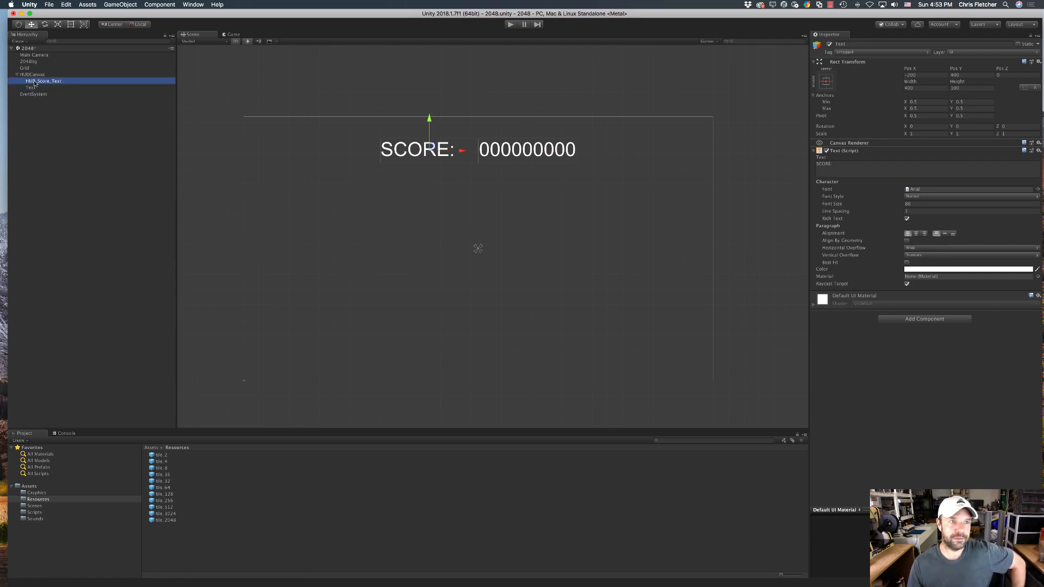
{"action": "left_click", "coordinate": [33, 75]}
{"action": "left_click", "coordinate": [18, 74]}
{"action": "left_click", "coordinate": [39, 118]}
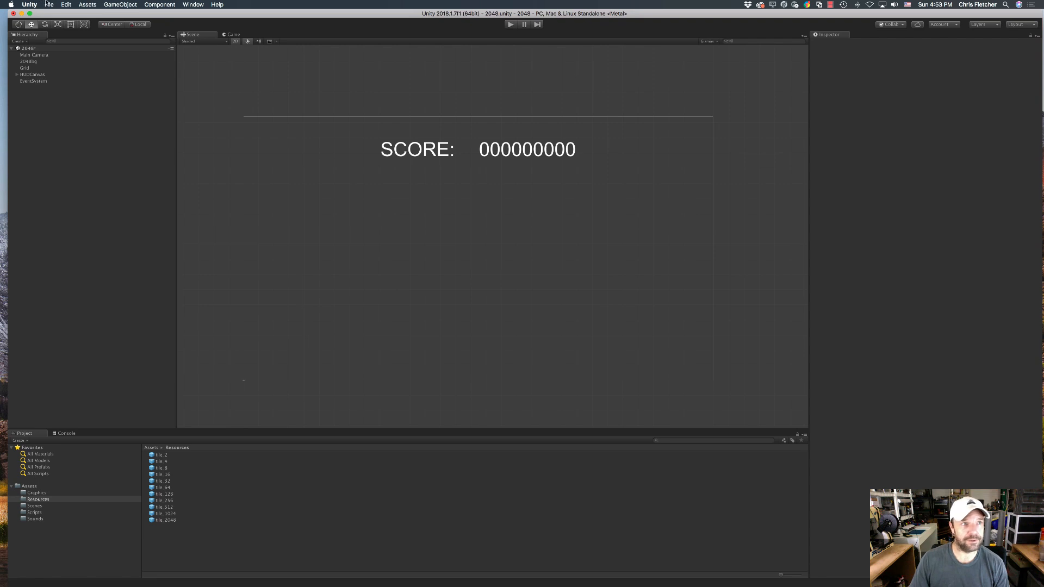
Step: Create a new UI Canvas at the root of the scene and name it GameOverCanvas
{"action": "right_click", "coordinate": [40, 191]}
{"action": "mouse_move", "coordinate": [84, 308]}
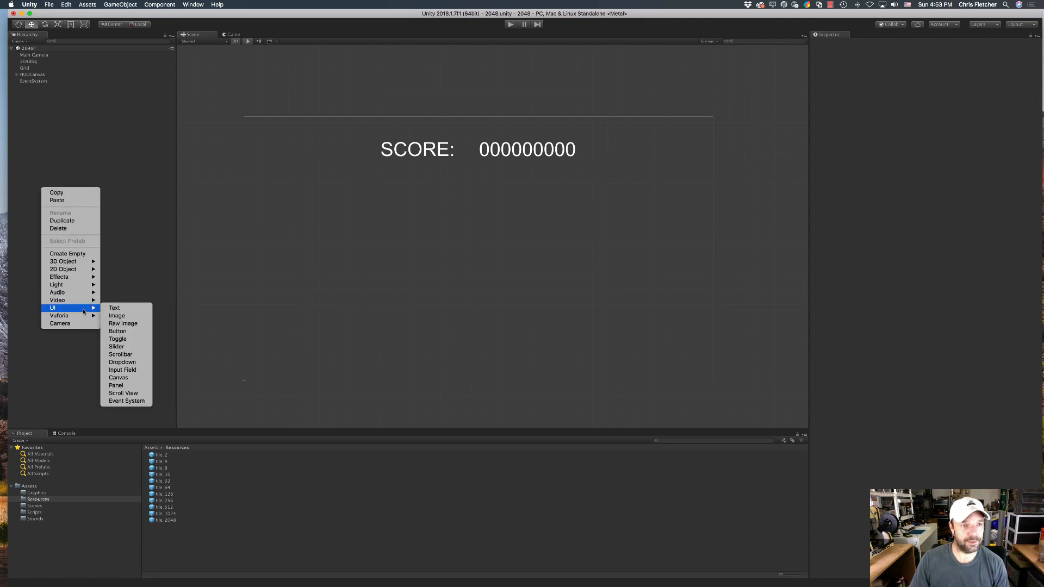
{"action": "left_click", "coordinate": [119, 377]}
{"action": "left_click", "coordinate": [88, 157]}
{"action": "left_click", "coordinate": [29, 88]}
{"action": "key", "text": "Return"}
{"action": "type", "text": "GameOverCanvas"}
{"action": "key", "text": "Return"}
Step: Add a UI Text and a UI Button to GameOverCanvas
{"action": "right_click", "coordinate": [38, 88]}
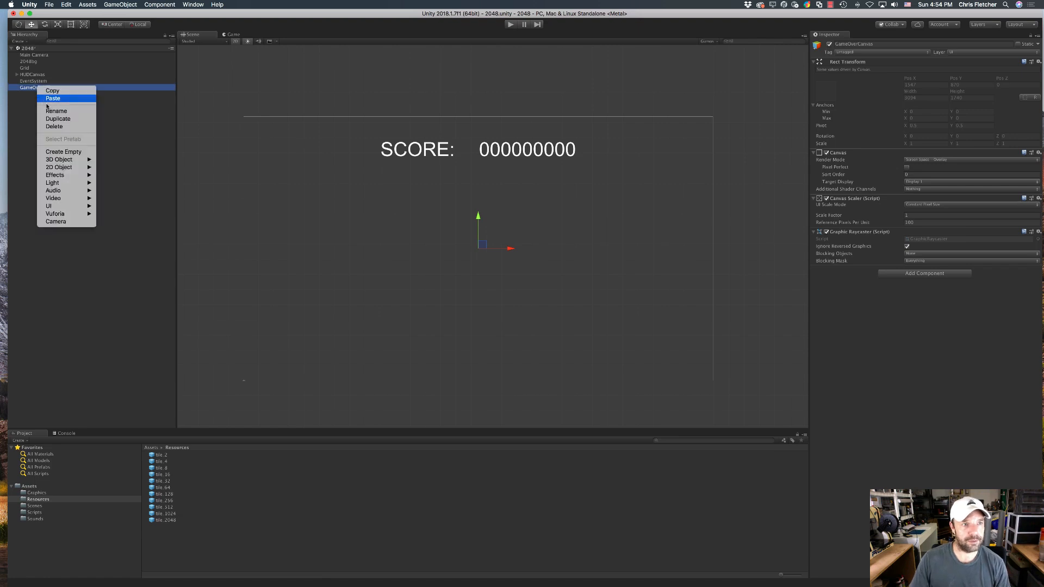
{"action": "mouse_move", "coordinate": [82, 207]}
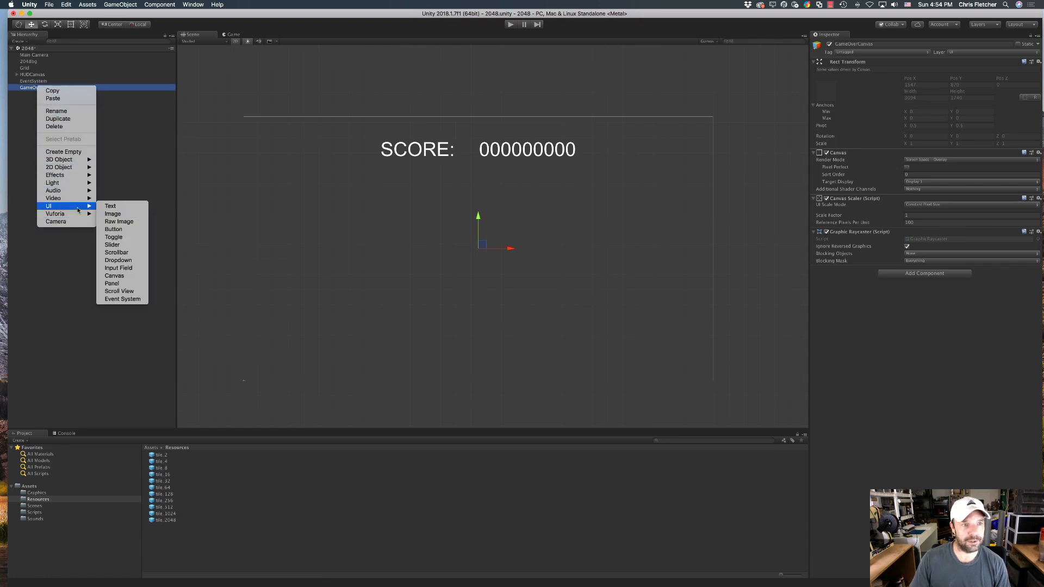
{"action": "left_click", "coordinate": [130, 206]}
{"action": "right_click", "coordinate": [31, 94]}
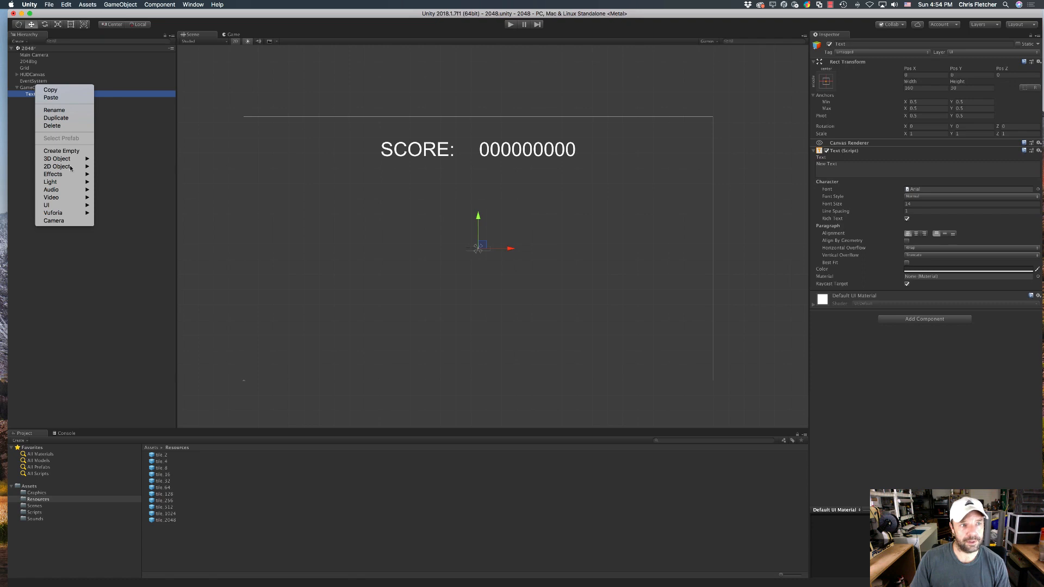
{"action": "mouse_move", "coordinate": [78, 206]}
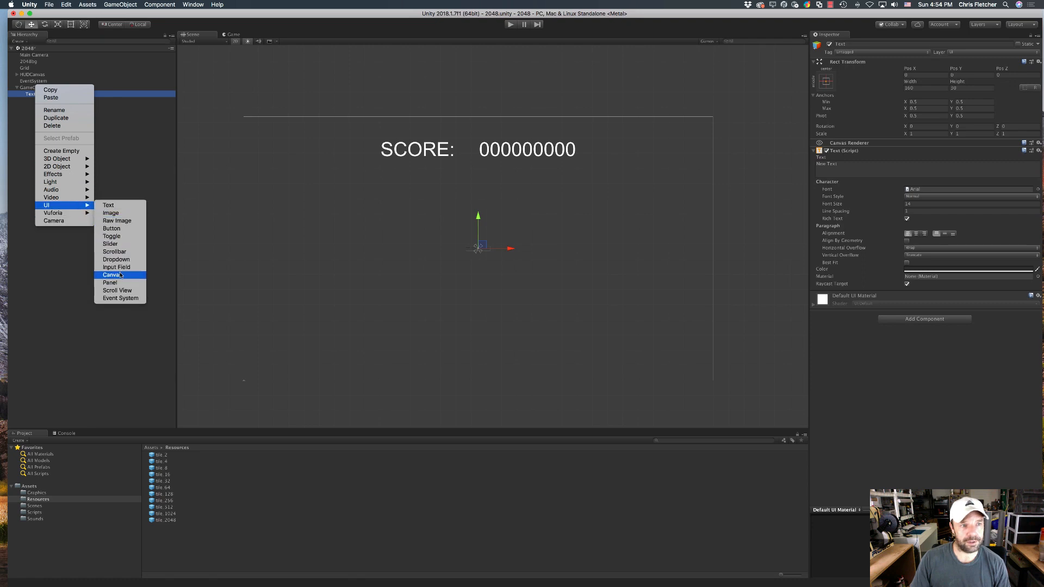
{"action": "left_click", "coordinate": [124, 228]}
Step: Rename the text object under GameOverCanvas GameOverText
{"action": "left_click", "coordinate": [31, 95]}
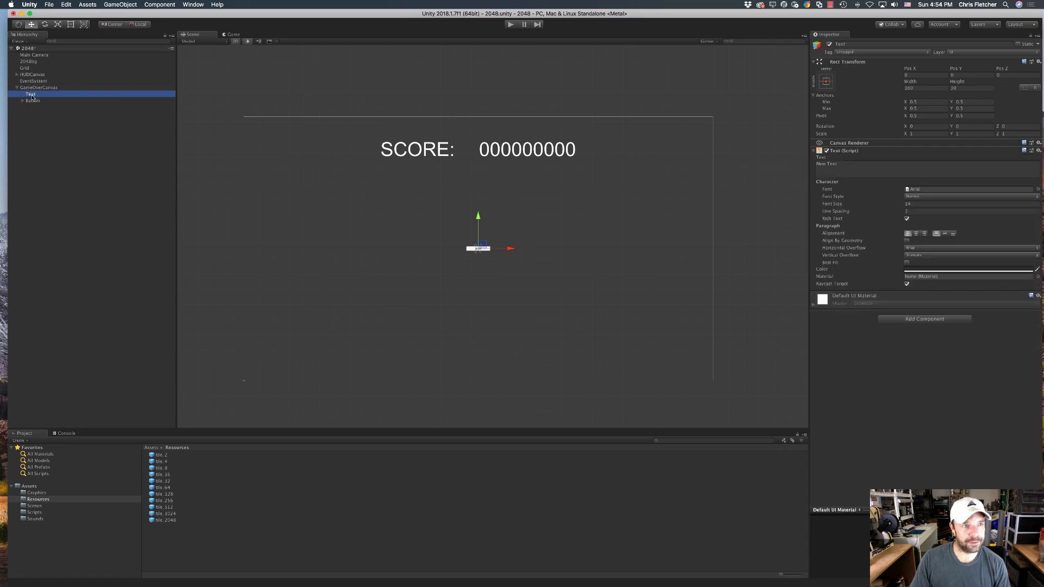
{"action": "key", "text": "Return"}
{"action": "type", "text": "Game"}
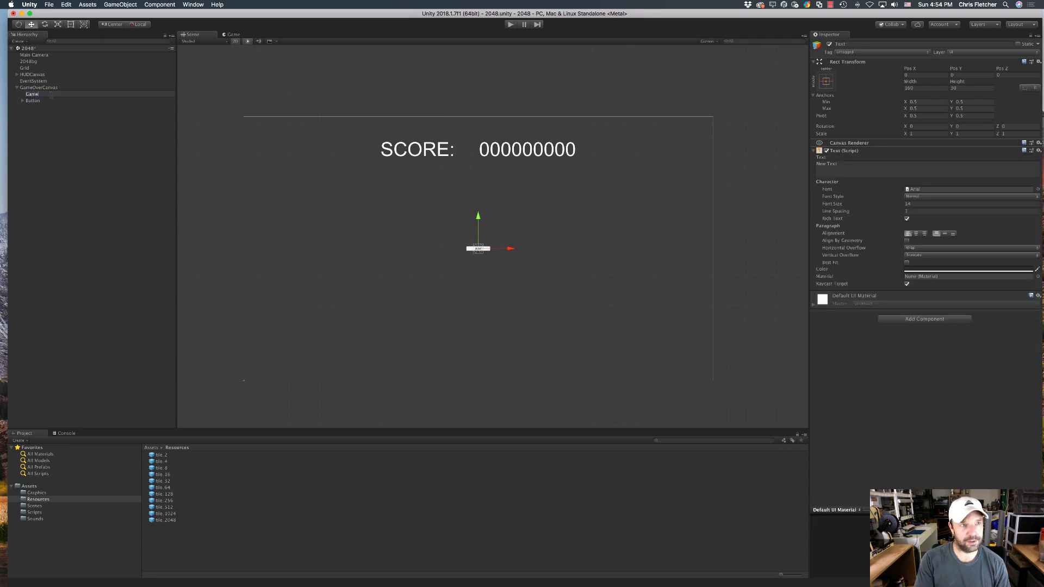
{"action": "type", "text": "OverText"}
{"action": "key", "text": "Return"}
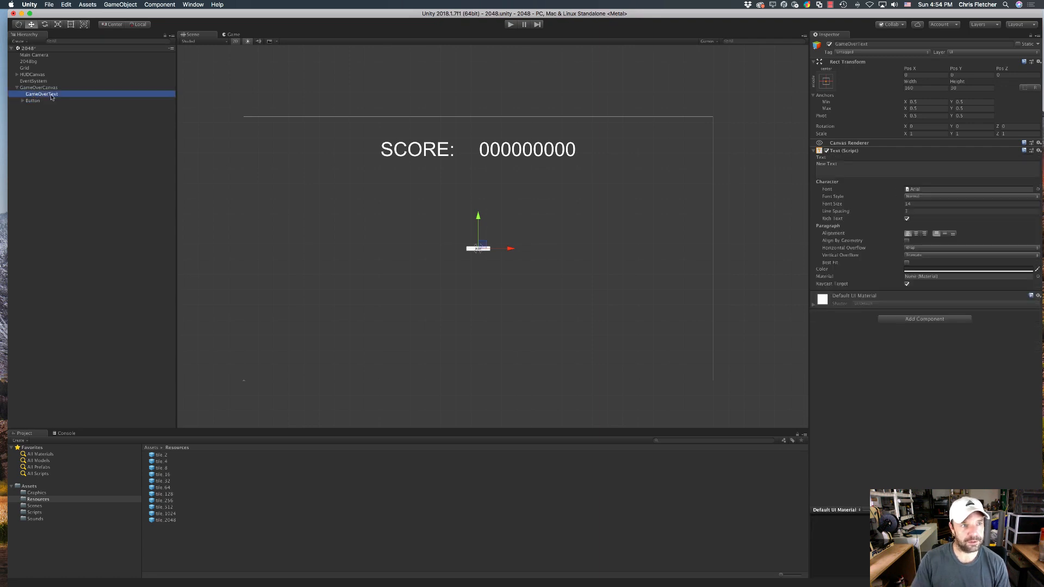
Step: Rename the button under GameOverCanvas PlayAgainButton
{"action": "left_click", "coordinate": [33, 101]}
{"action": "key", "text": "Return"}
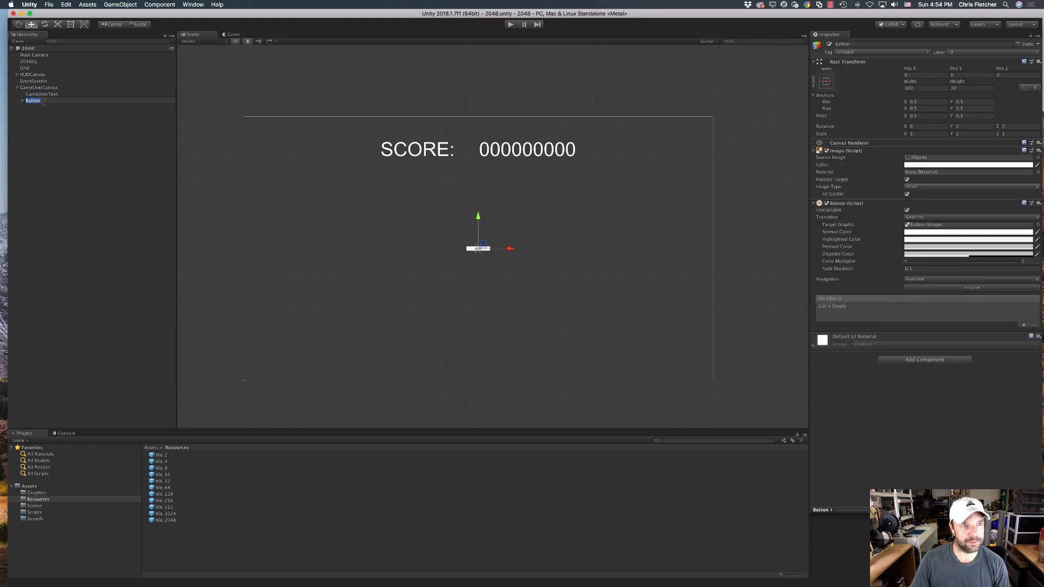
{"action": "type", "text": "PlayAgai"}
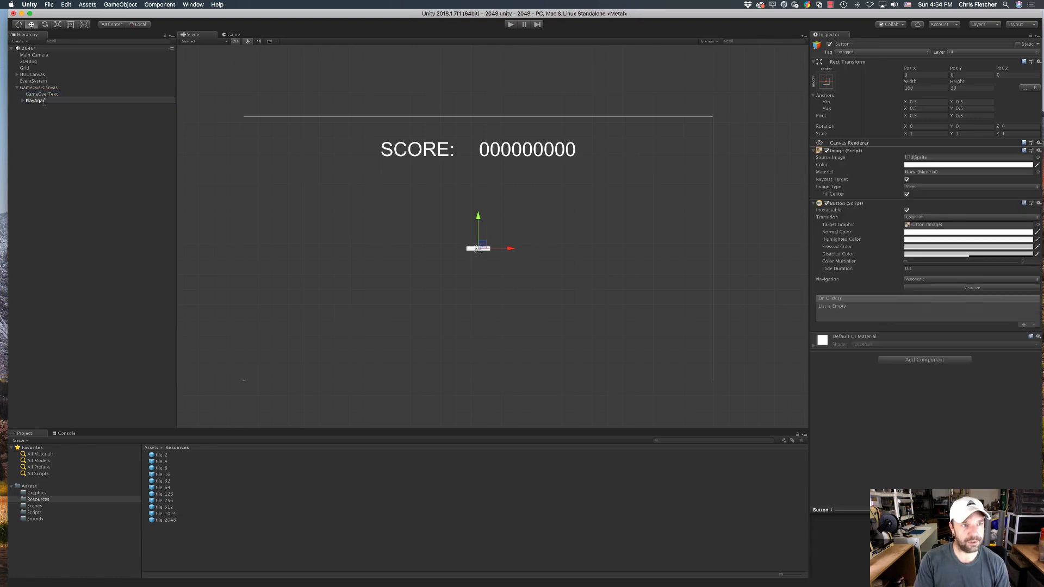
{"action": "type", "text": "nButton"}
{"action": "key", "text": "Return"}
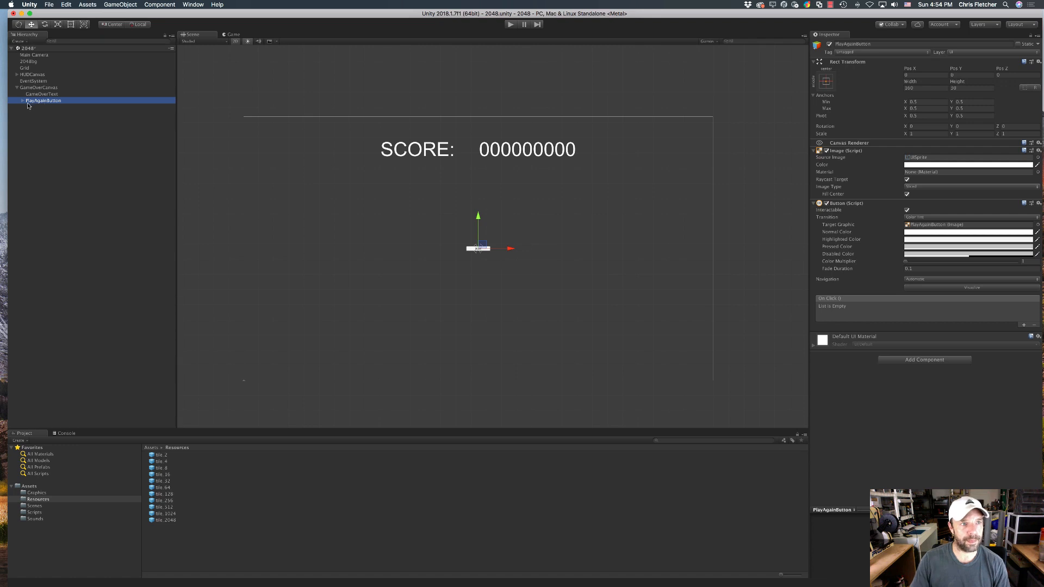
Step: Set the label text of PlayAgainButton to "Play Again" with a font size of 27
{"action": "left_click", "coordinate": [37, 107]}
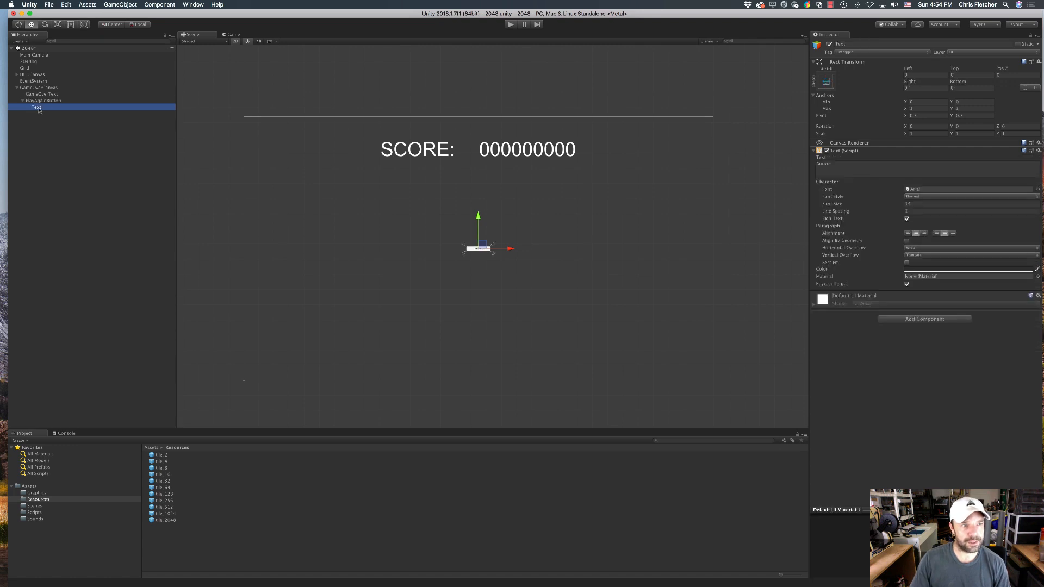
{"action": "left_click", "coordinate": [879, 164]}
{"action": "type", "text": "Play Again"}
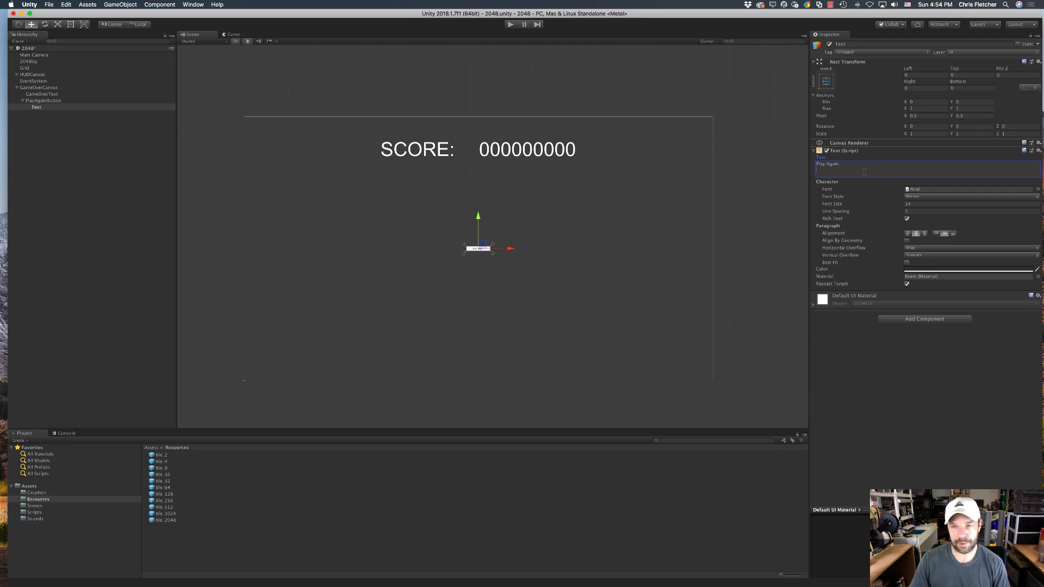
{"action": "left_click", "coordinate": [908, 203]}
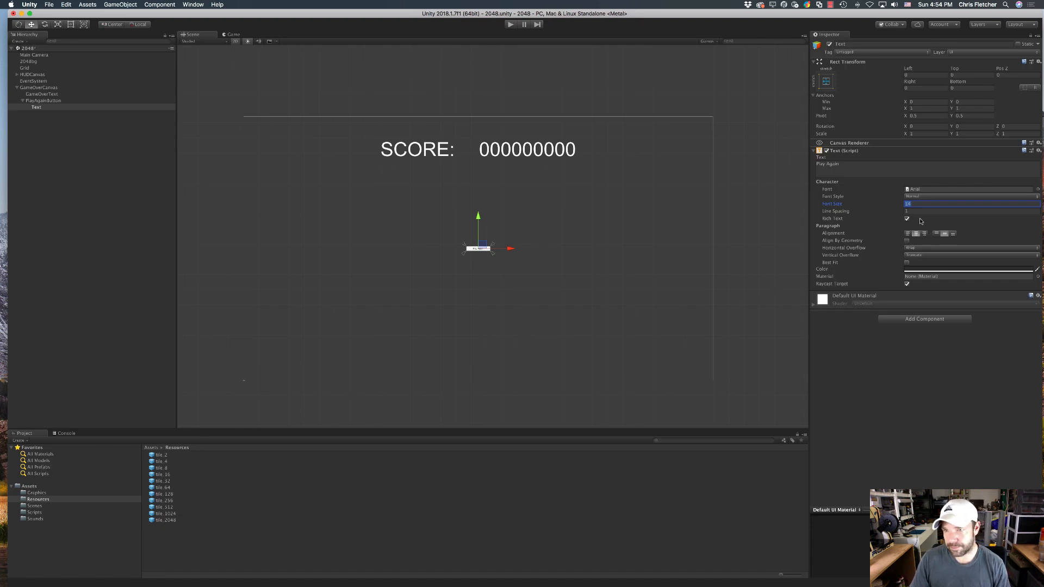
{"action": "type", "text": "27"}
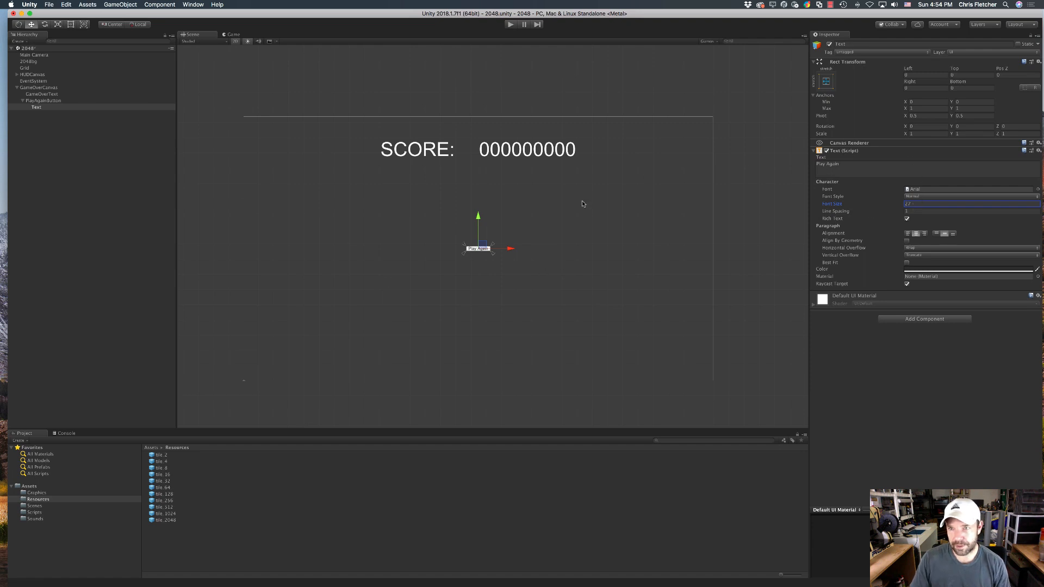
Step: Set PlayAgainButton's width to 200 and its height to 50
{"action": "left_click", "coordinate": [50, 101]}
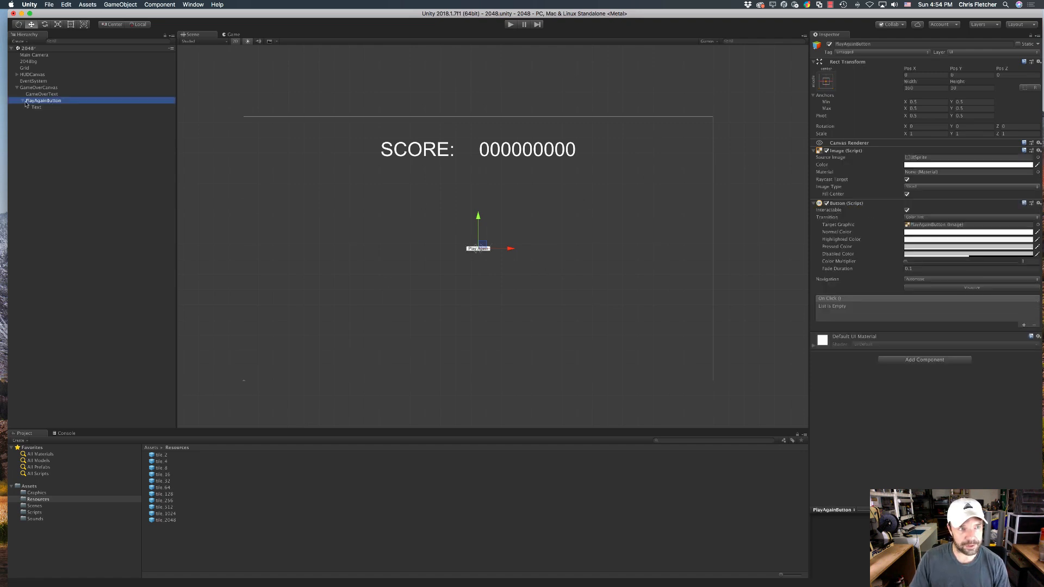
{"action": "left_click", "coordinate": [924, 89]}
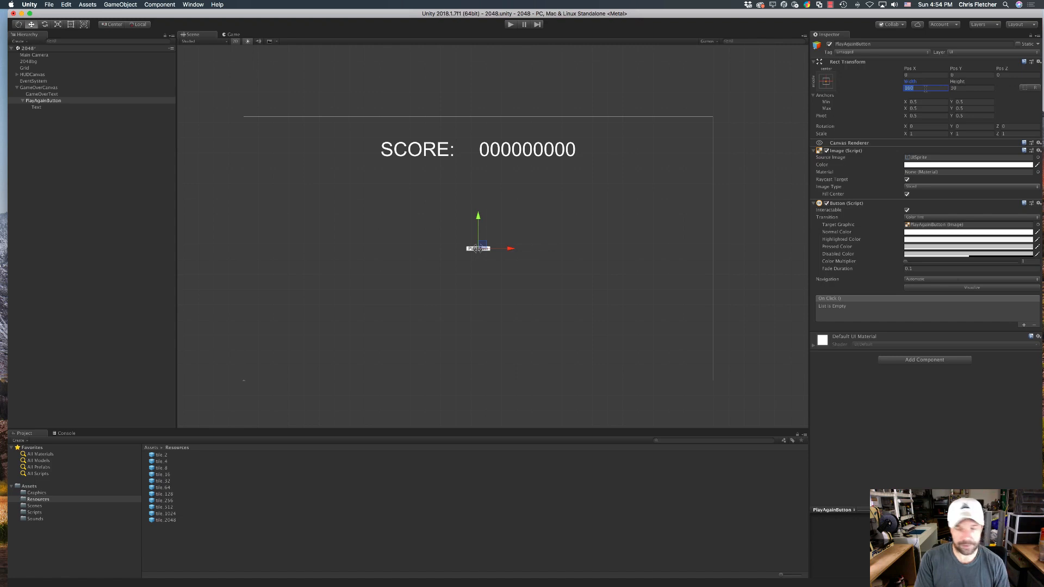
{"action": "type", "text": "200"}
{"action": "key", "text": "Tab"}
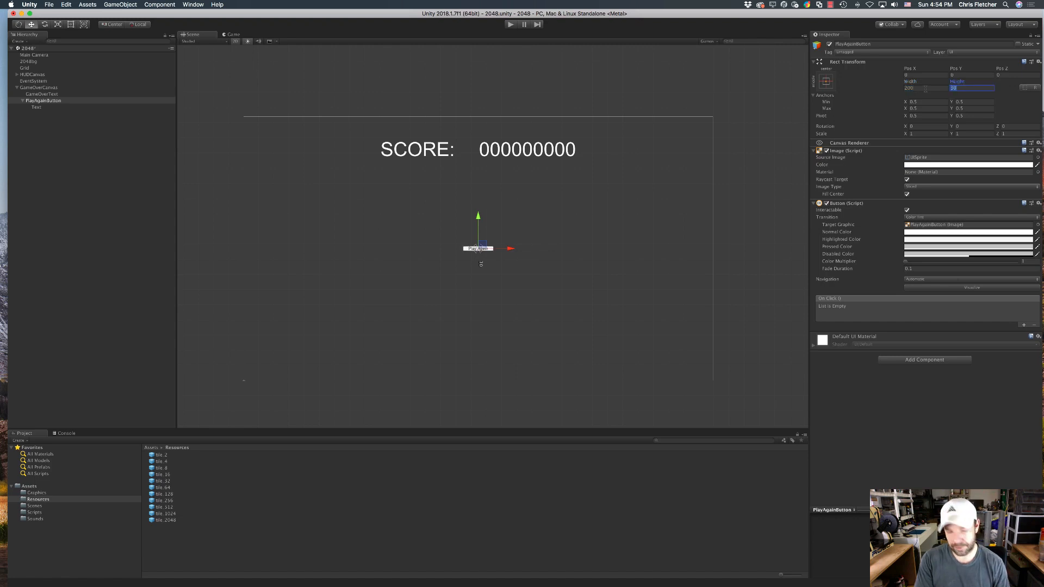
{"action": "type", "text": "50"}
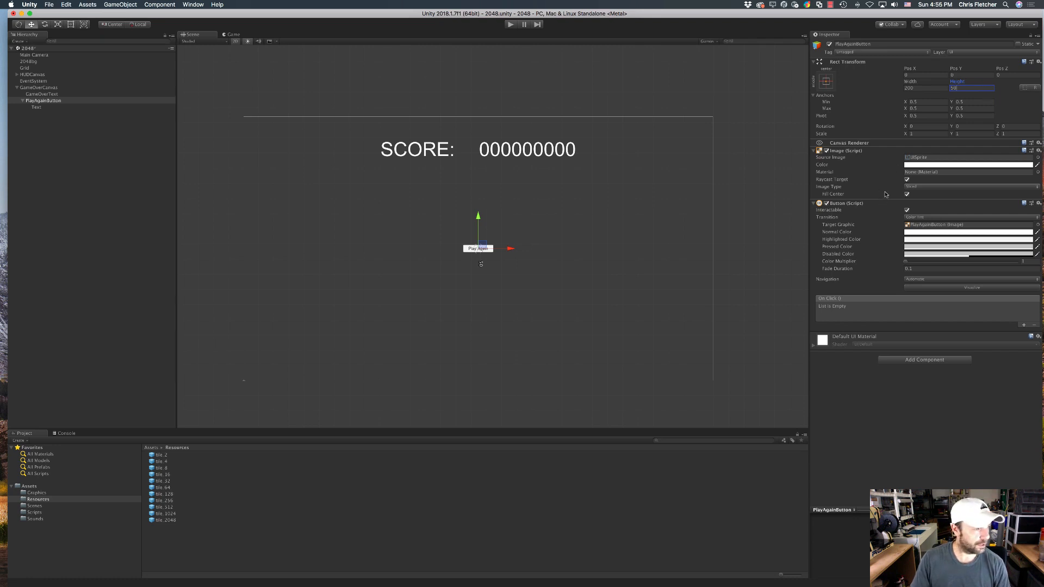
Step: Set PlayAgainButton's Pos Y to -446 and check its placement in the Game view
{"action": "left_click", "coordinate": [967, 73]}
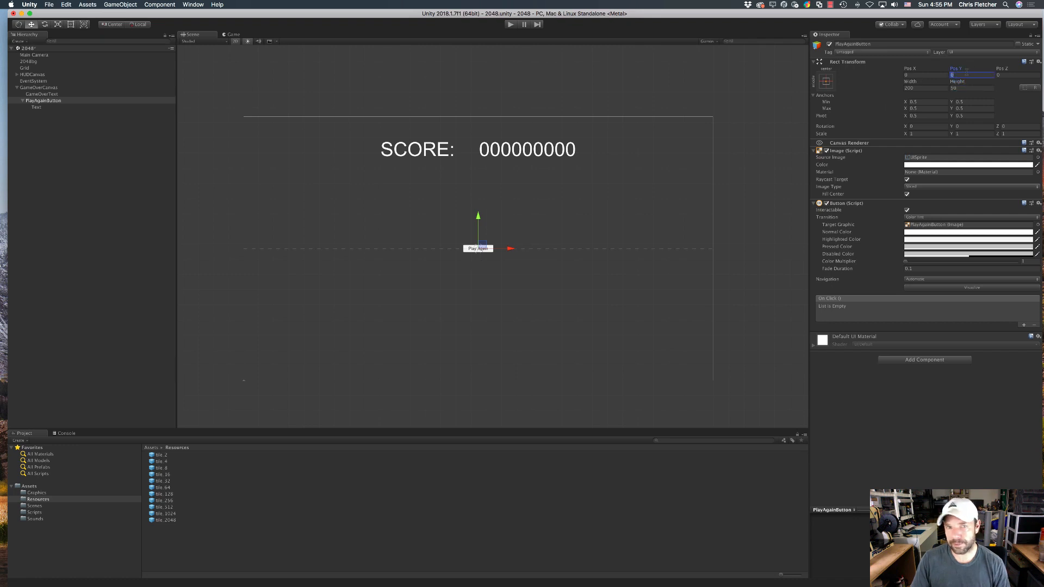
{"action": "type", "text": "-446"}
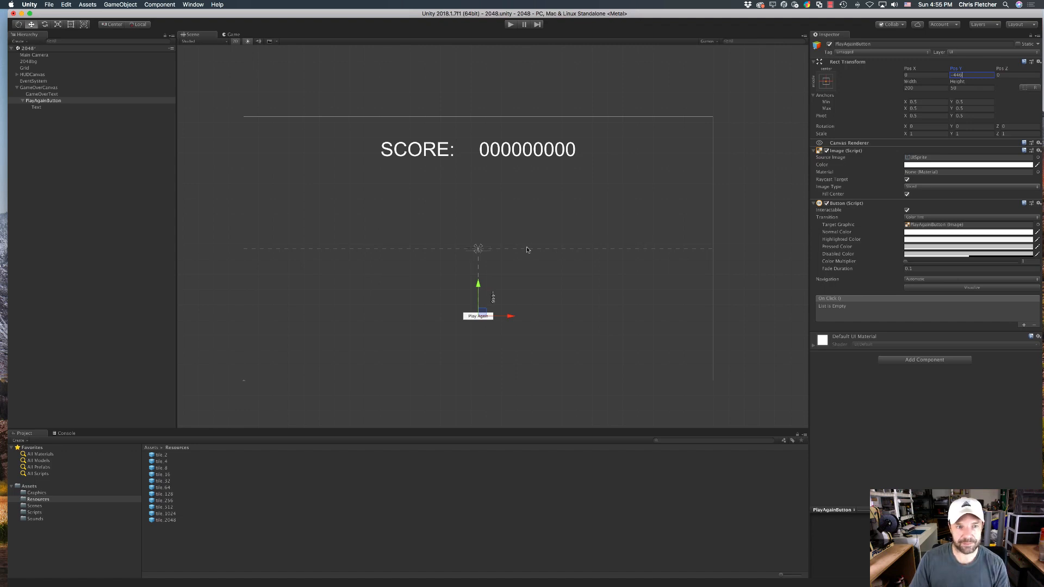
{"action": "left_click", "coordinate": [229, 35]}
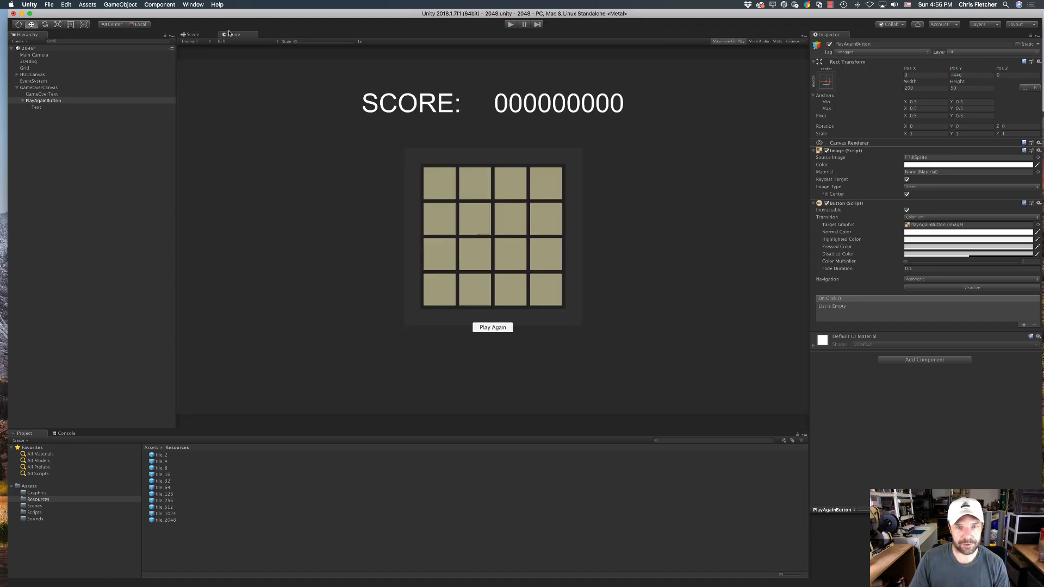
{"action": "left_click", "coordinate": [193, 35]}
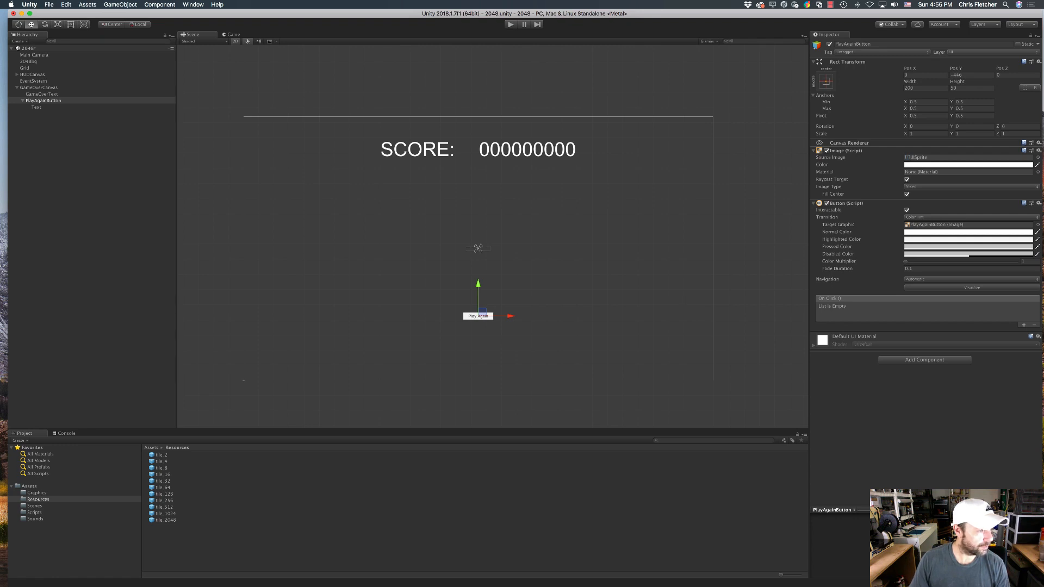
Step: Set GameOverText's text to "GAME OVER" and its Pos Y to -338
{"action": "left_click", "coordinate": [42, 94]}
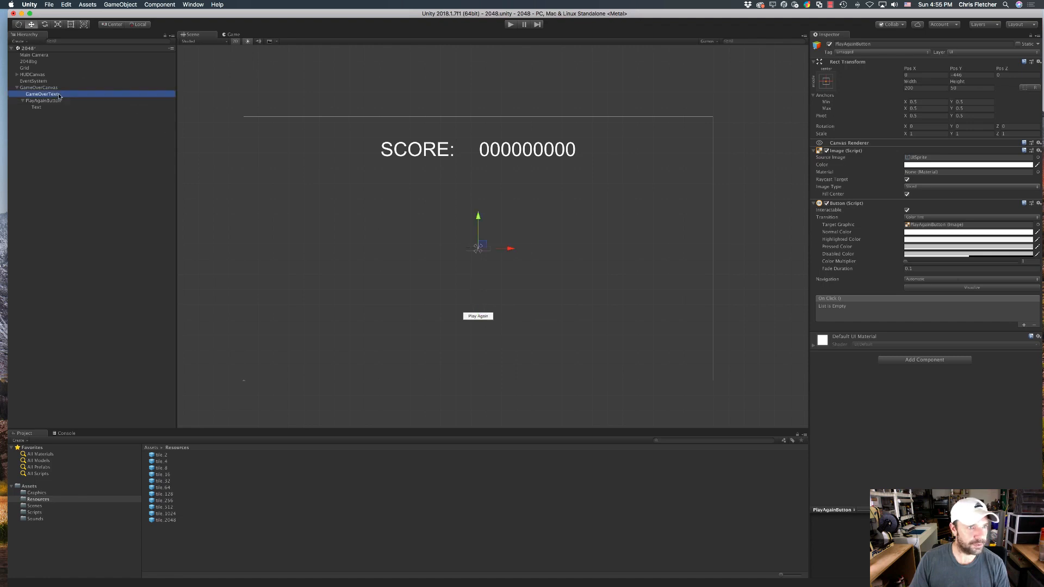
{"action": "left_click", "coordinate": [851, 166]}
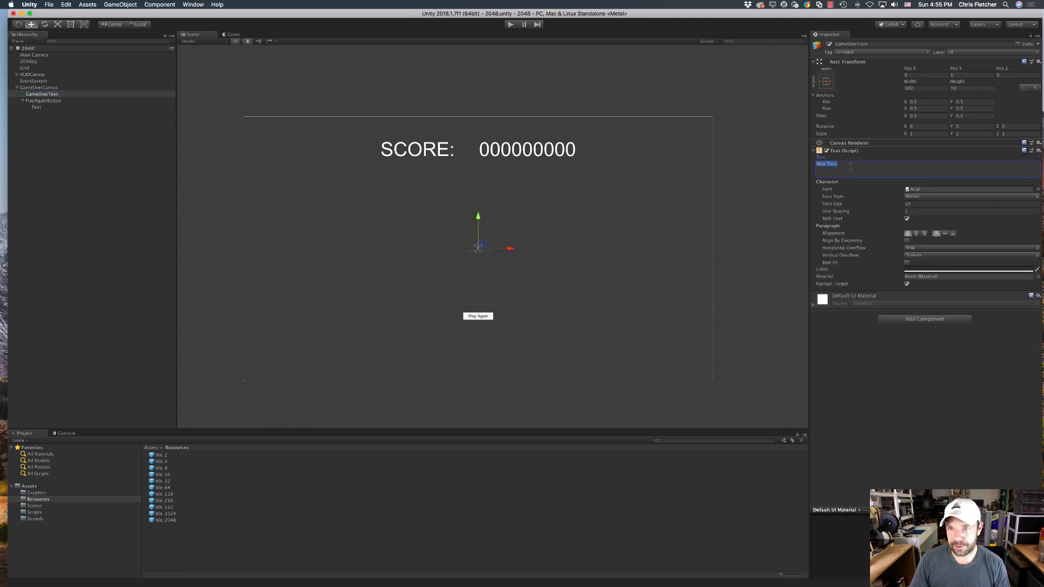
{"action": "type", "text": "GAME OVER"}
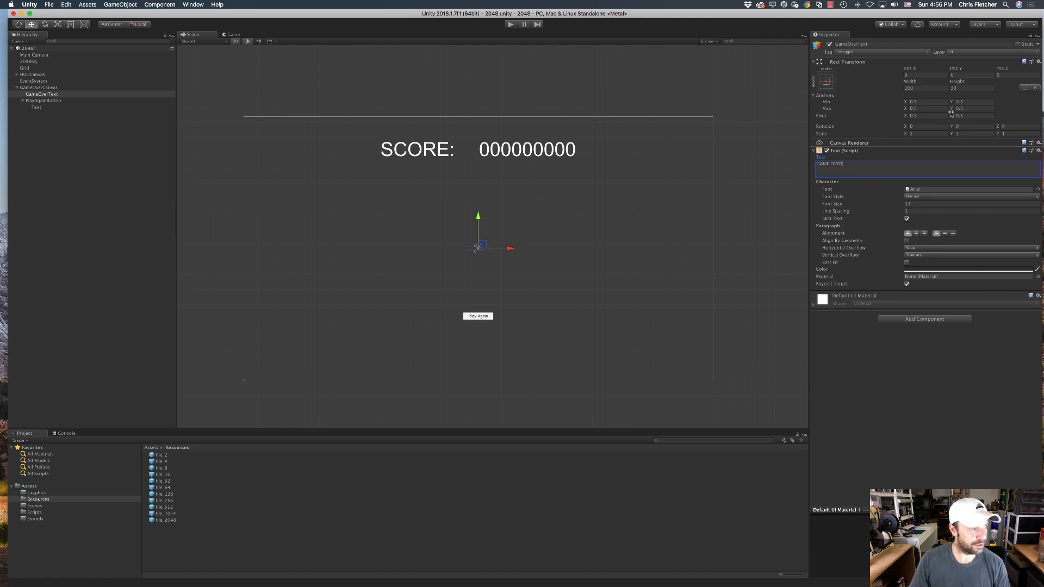
{"action": "left_click", "coordinate": [967, 74]}
{"action": "type", "text": "-338"}
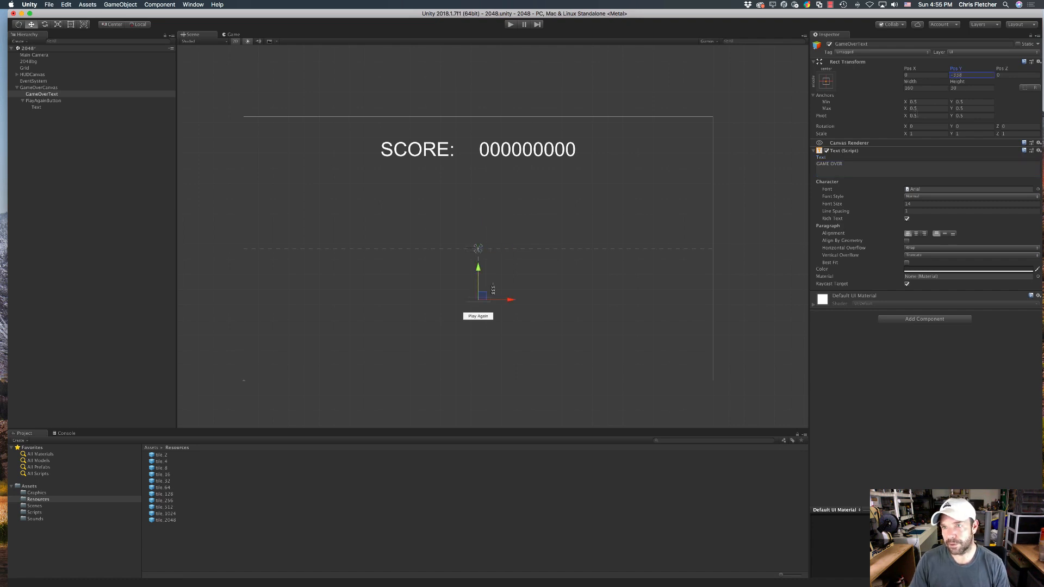
Step: Preview the game-over layout in the Game view and set GameOverCanvas's UI Scale Mode to Scale With Screen Size
{"action": "left_click", "coordinate": [38, 88]}
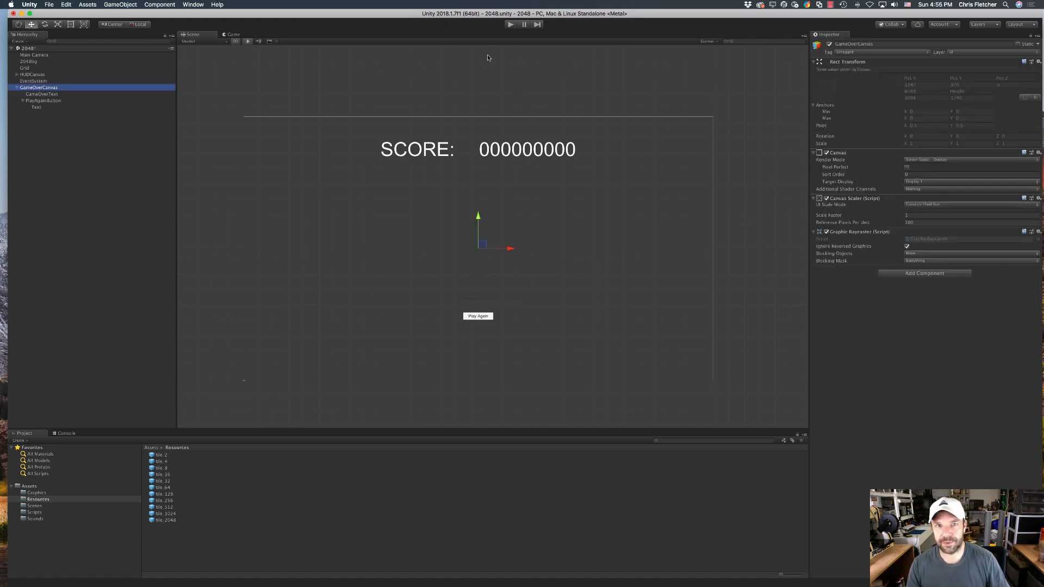
{"action": "left_click", "coordinate": [232, 34]}
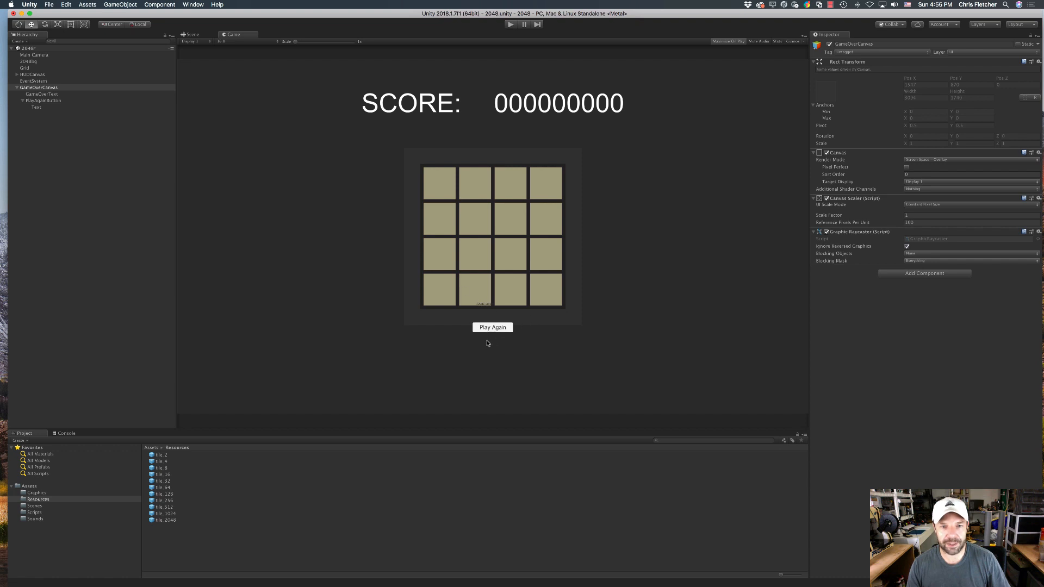
{"action": "left_click", "coordinate": [192, 34]}
{"action": "left_click", "coordinate": [39, 88]}
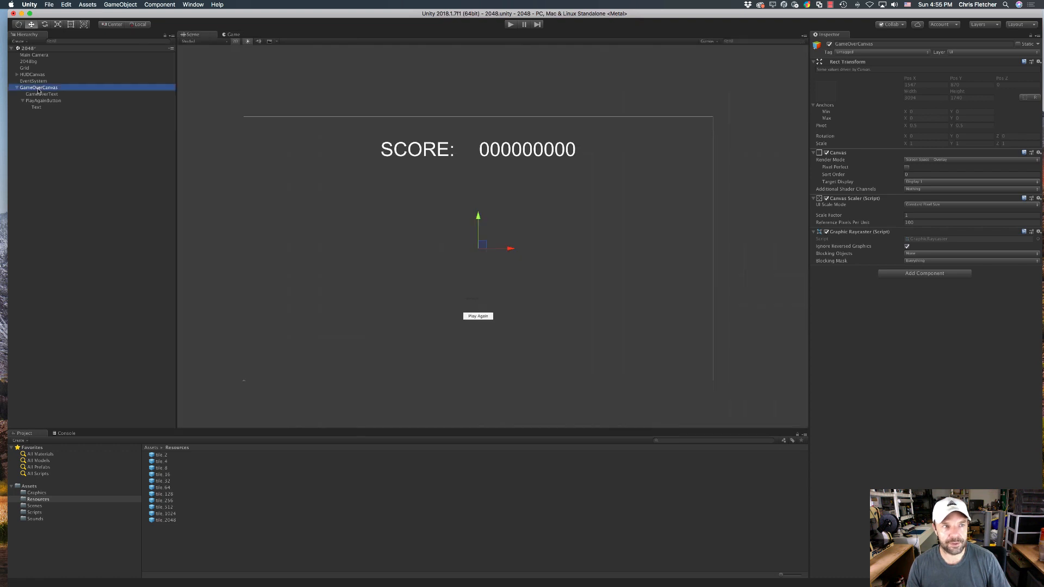
{"action": "left_click", "coordinate": [943, 205]}
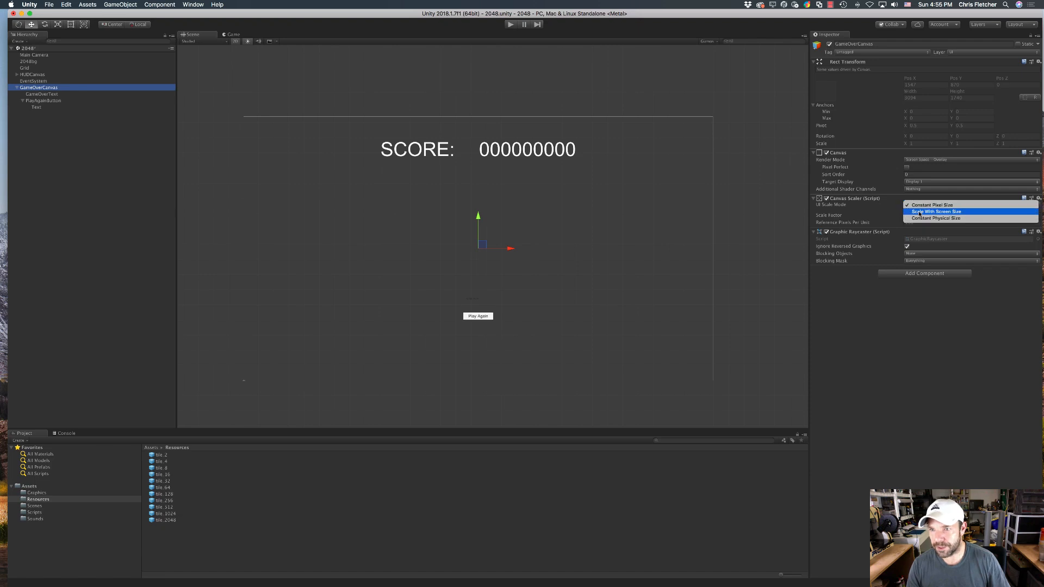
{"action": "left_click", "coordinate": [940, 212]}
Step: Set GameOverCanvas's reference resolution to 1920 by 1080 and check the scaling in the Game view
{"action": "left_click", "coordinate": [919, 215]}
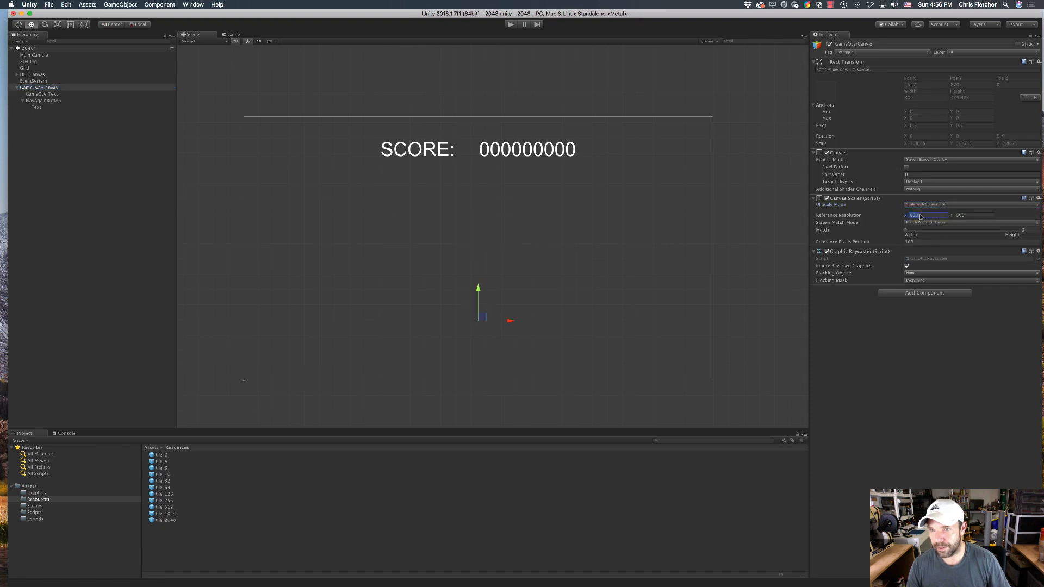
{"action": "type", "text": "1920"}
{"action": "key", "text": "Tab"}
{"action": "type", "text": "1"}
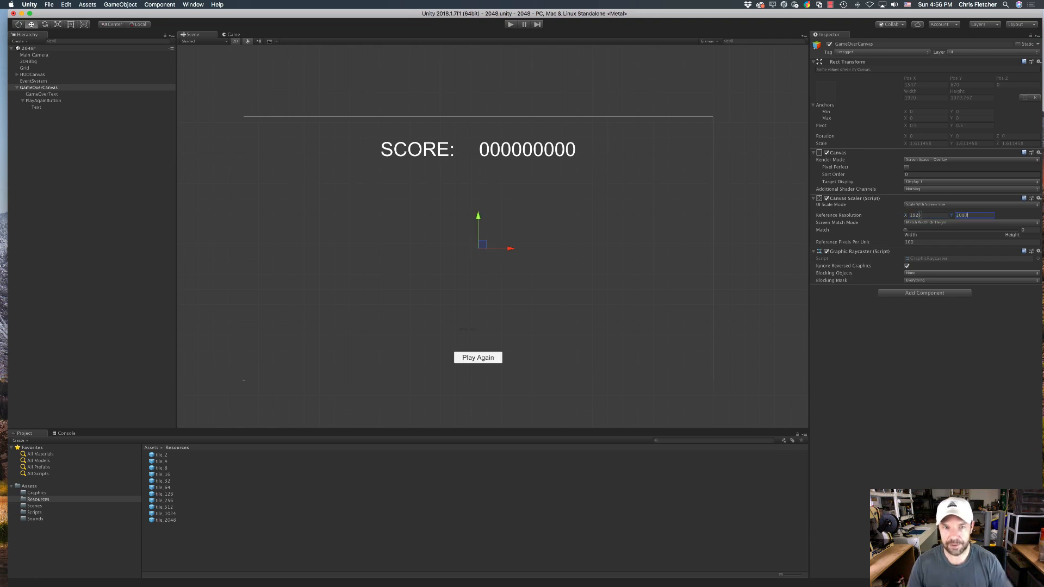
{"action": "left_click", "coordinate": [230, 34]}
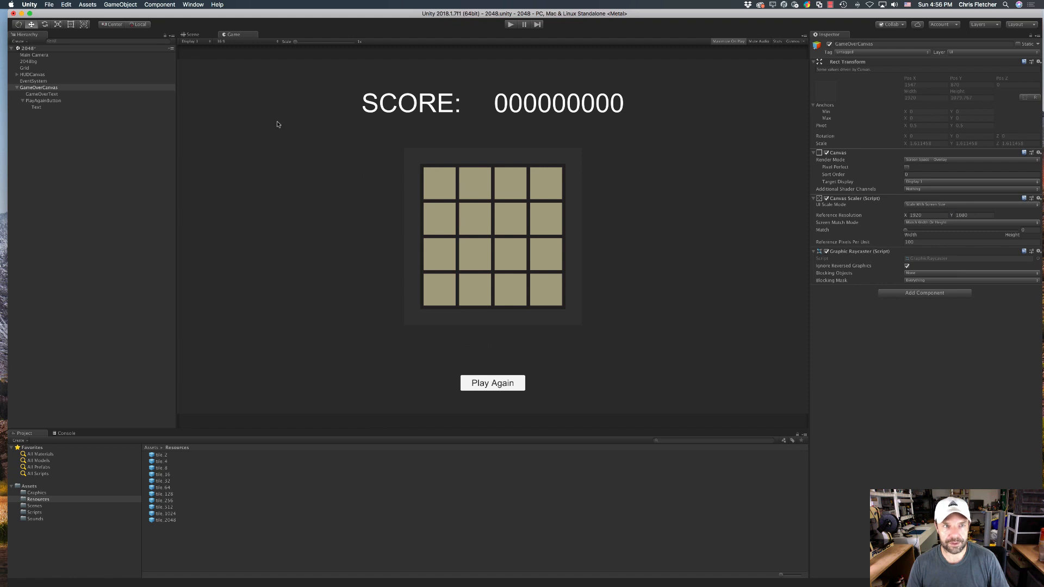
{"action": "left_click", "coordinate": [192, 35]}
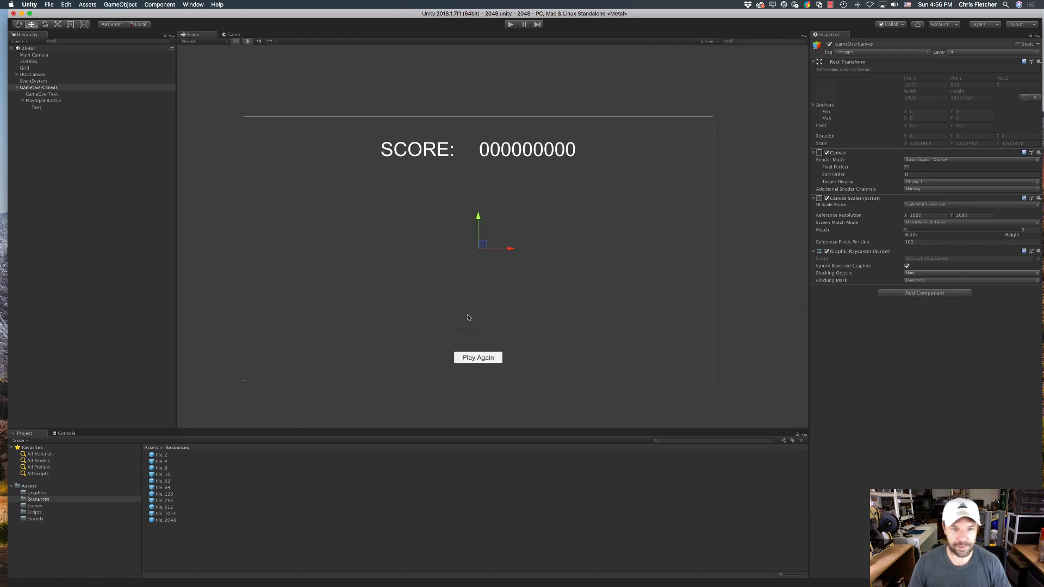
Step: Set GameOverText's font size to 99, its width to 600 and its height to 130
{"action": "left_click", "coordinate": [35, 95]}
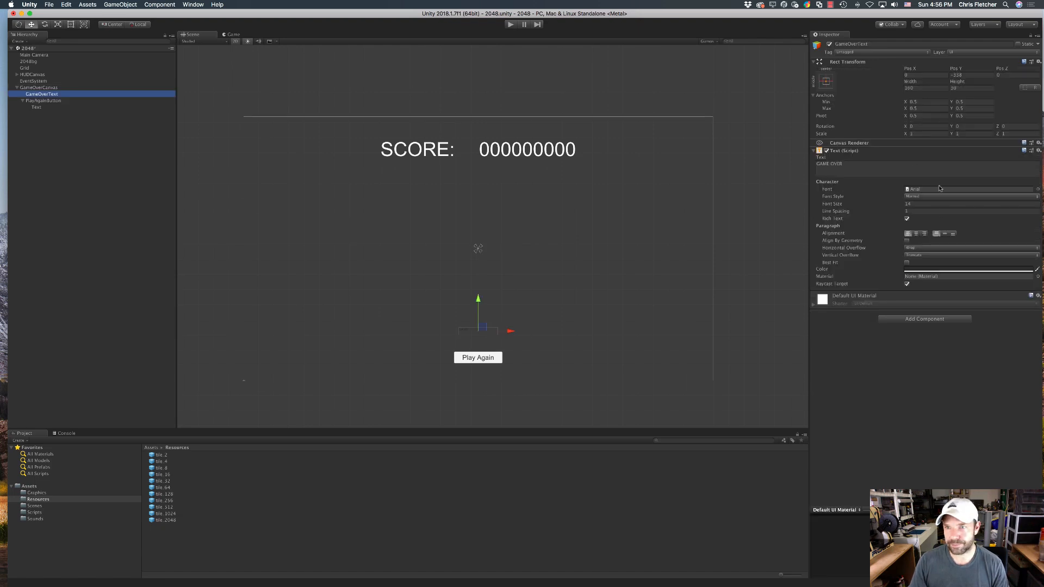
{"action": "left_click", "coordinate": [908, 203]}
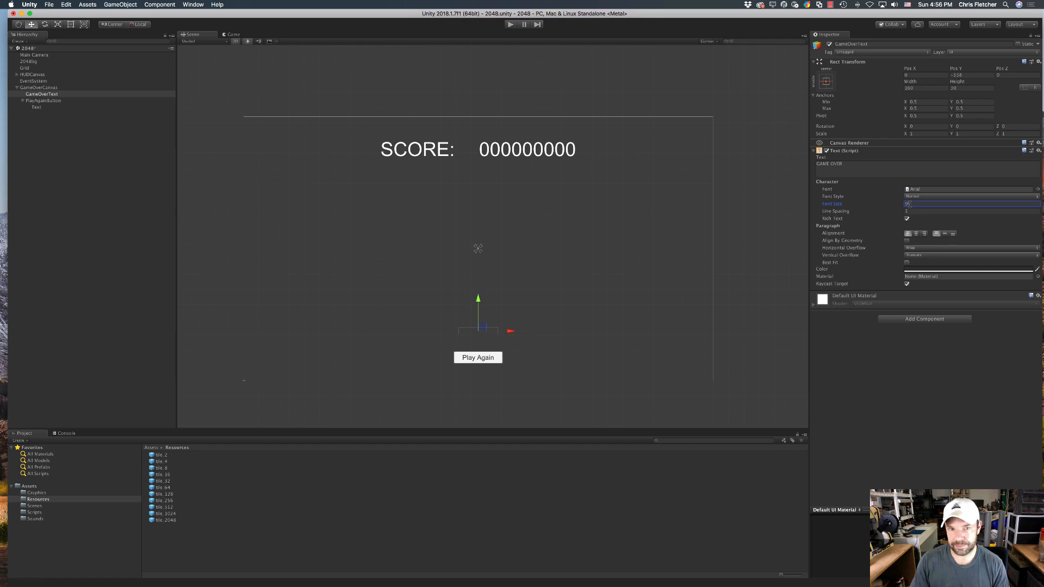
{"action": "left_click", "coordinate": [915, 88]}
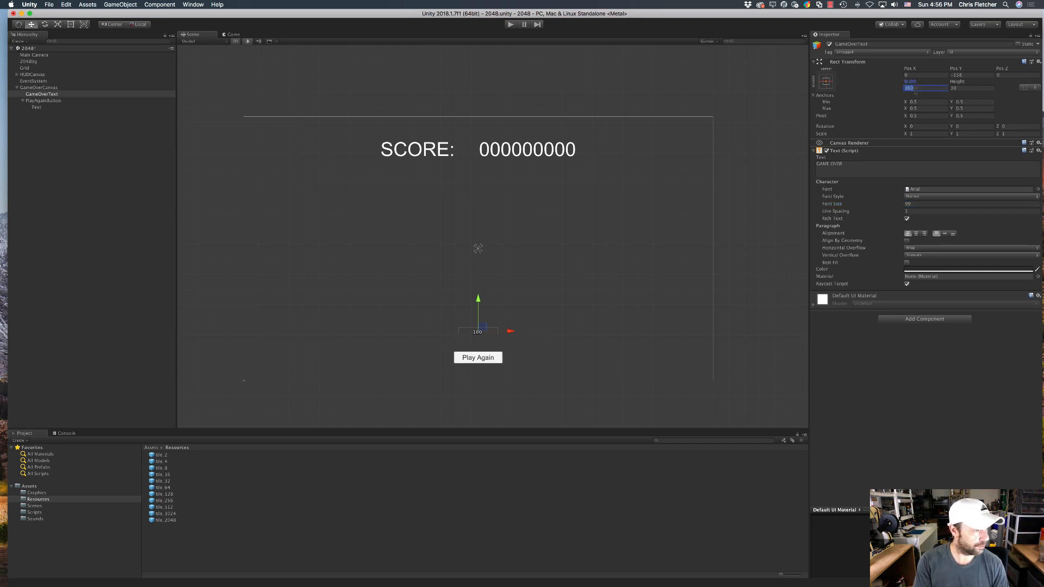
{"action": "type", "text": "600"}
{"action": "key", "text": "Tab"}
{"action": "type", "text": "130"}
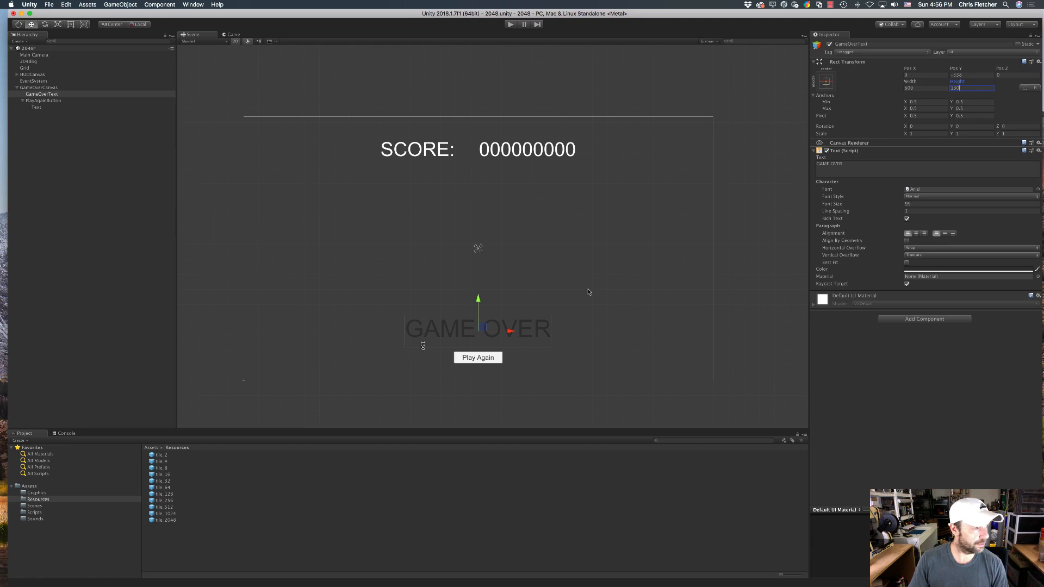
{"action": "left_click", "coordinate": [764, 263]}
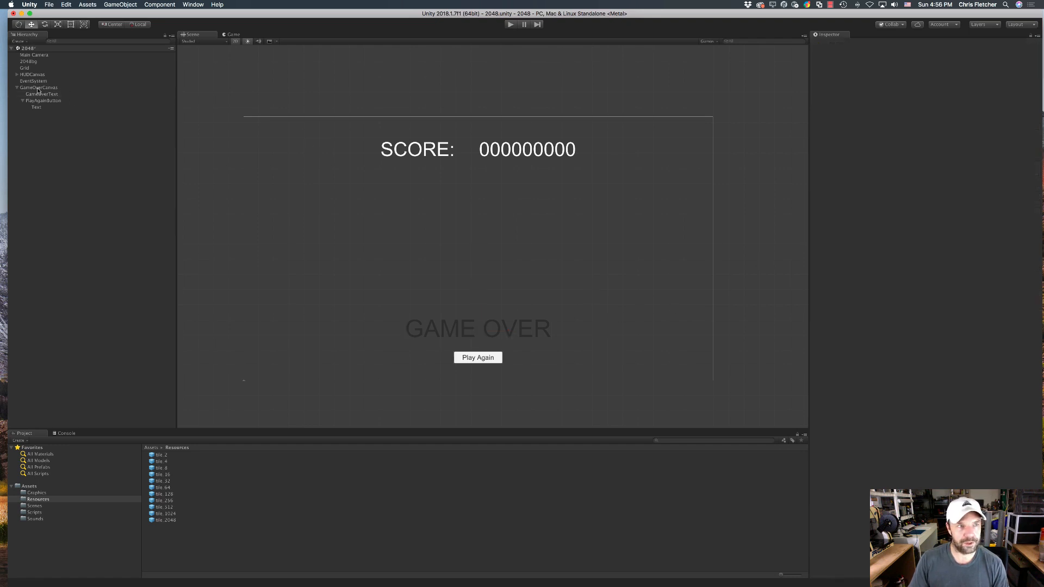
Step: Change GameOverText's color to a mid grey (767676) while previewing it in the Game view
{"action": "left_click", "coordinate": [234, 34]}
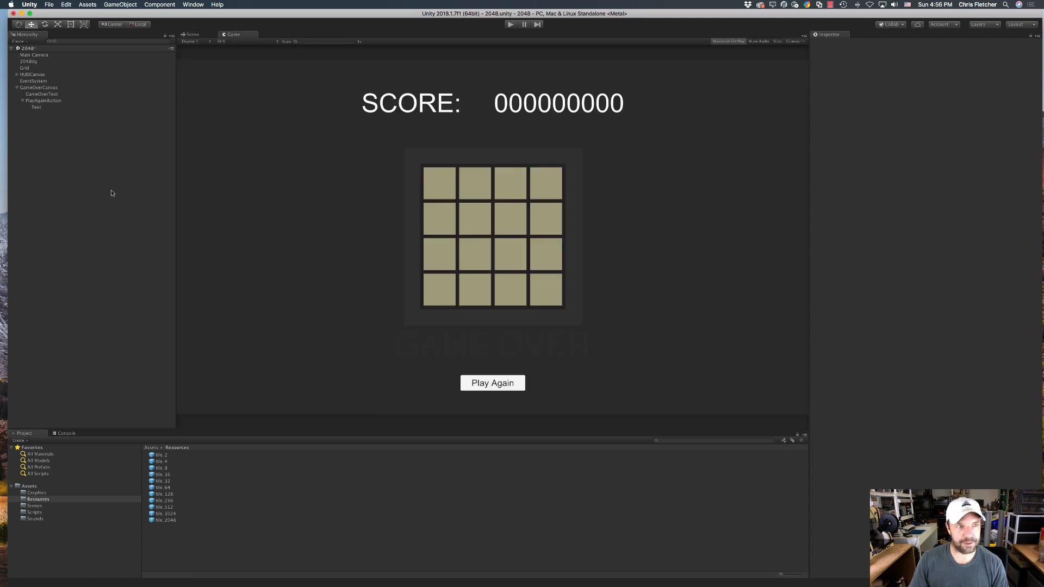
{"action": "left_click", "coordinate": [26, 94]}
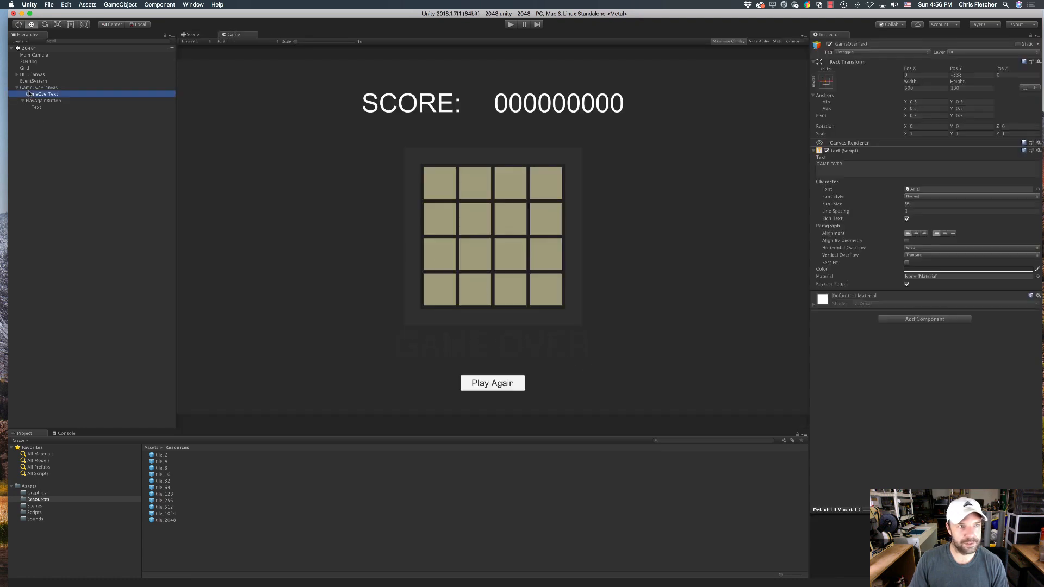
{"action": "left_click", "coordinate": [934, 271]}
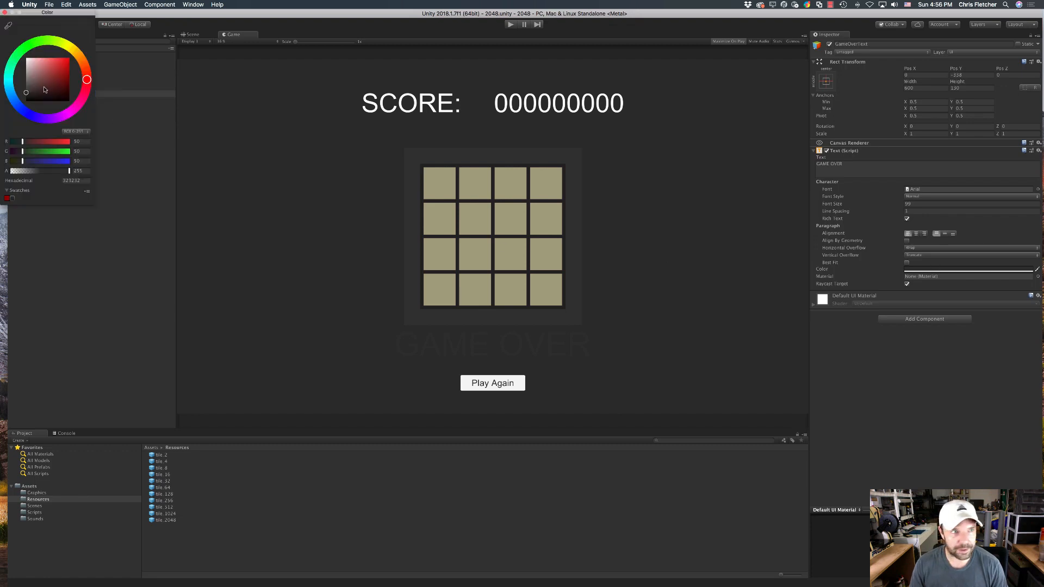
{"action": "left_click_drag", "start_coordinate": [27, 94], "coordinate": [24, 82]}
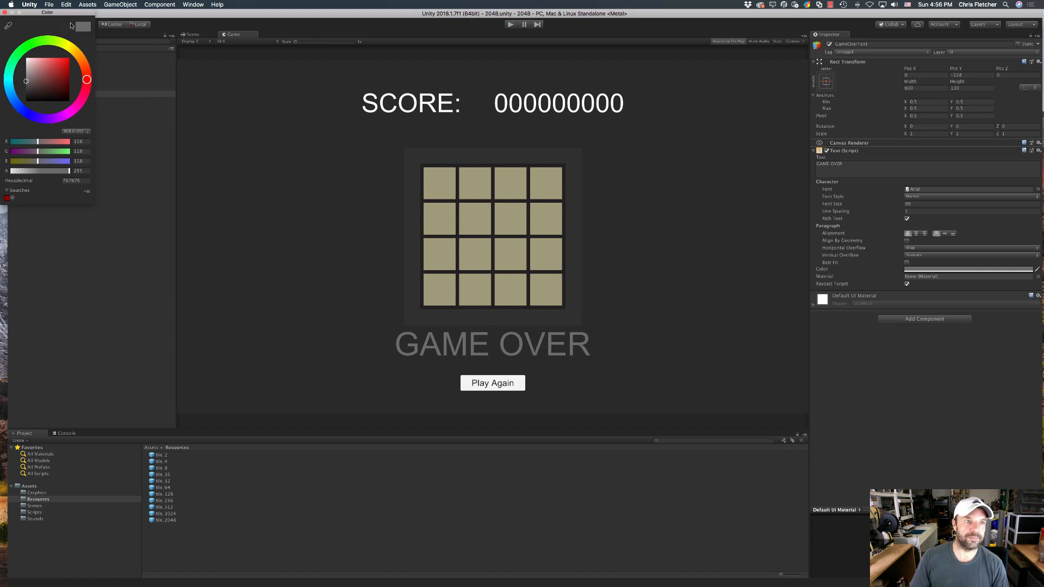
{"action": "left_click", "coordinate": [5, 12]}
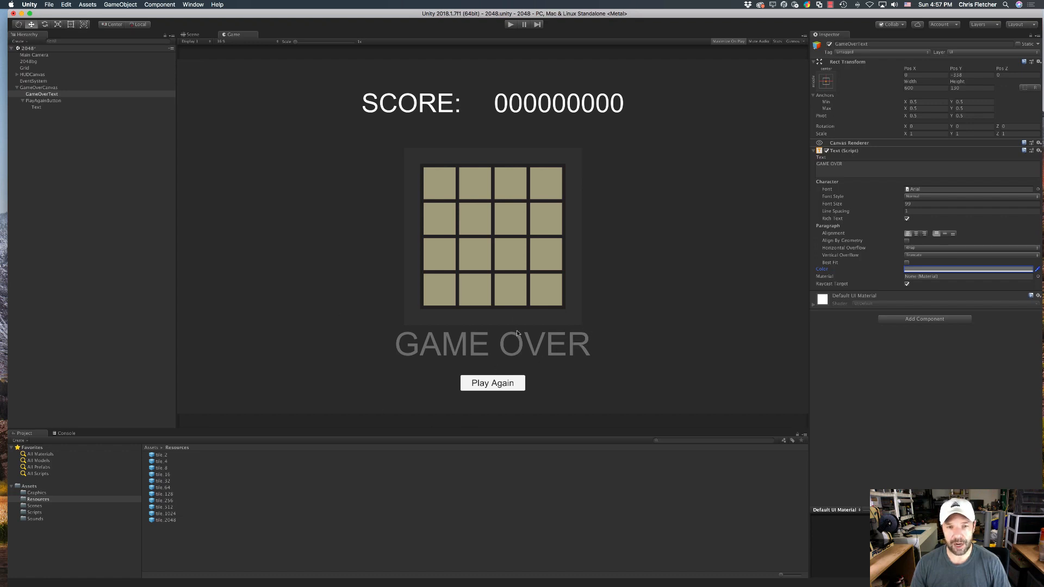
Step: Disable GameOverCanvas and enable it again to check the toggle's effect in the Game view
{"action": "left_click", "coordinate": [38, 88]}
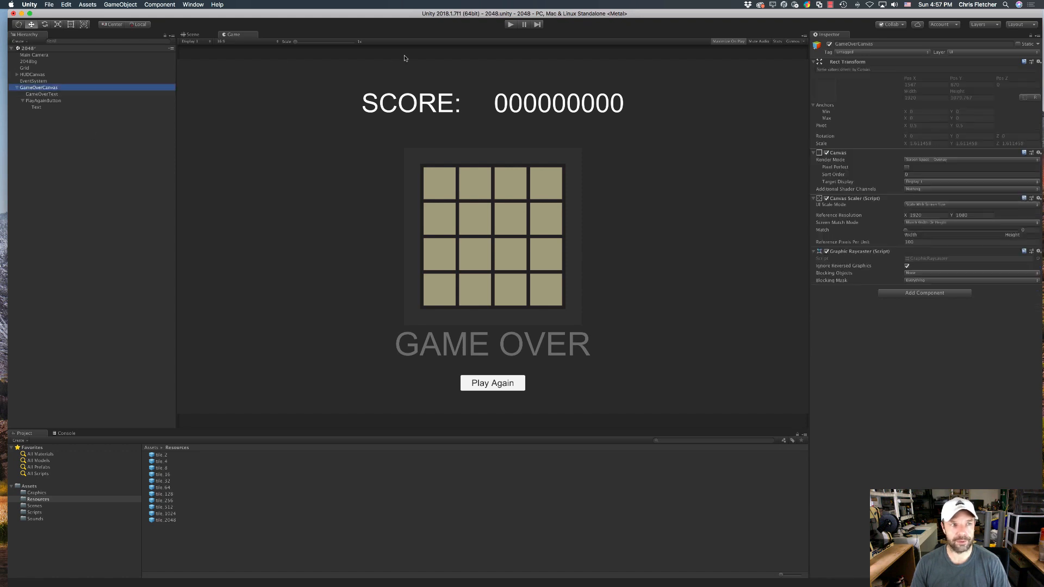
{"action": "left_click", "coordinate": [829, 44]}
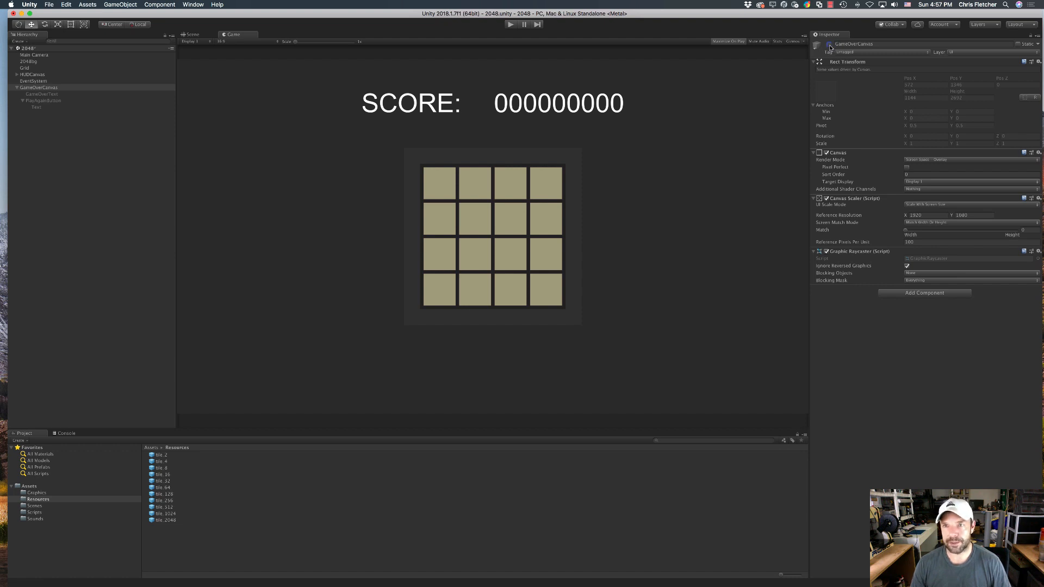
{"action": "left_click", "coordinate": [828, 45]}
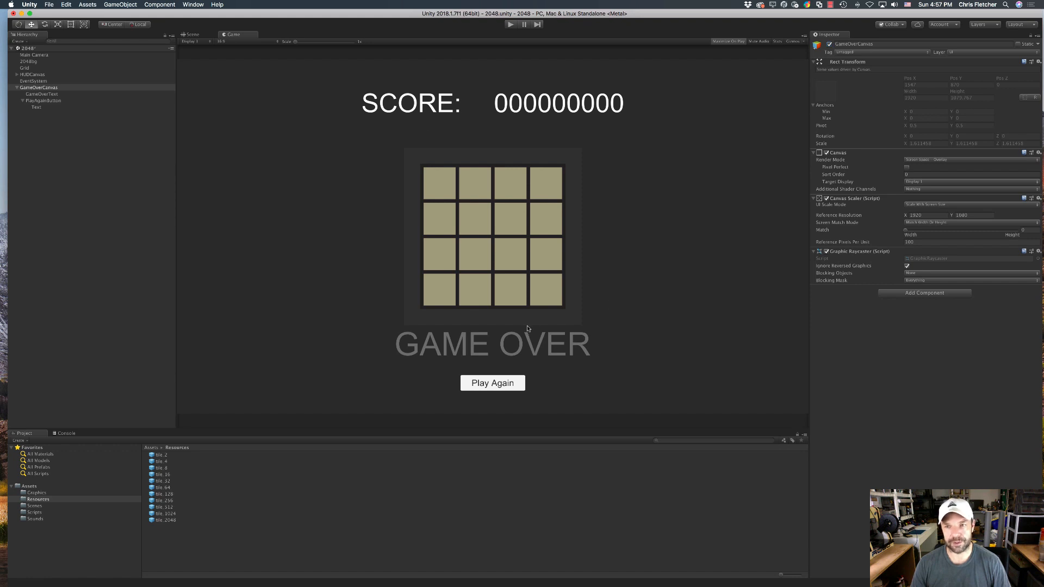
Step: Examine PlayAgainButton's On Click list and test the Play Again button in a short Play mode run
{"action": "left_click", "coordinate": [40, 102]}
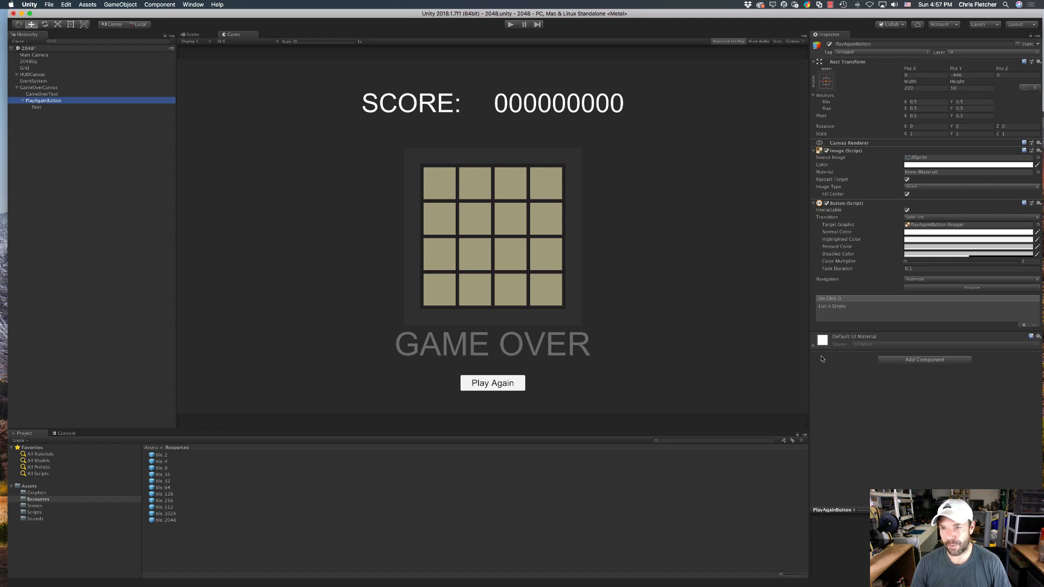
{"action": "left_click", "coordinate": [830, 306]}
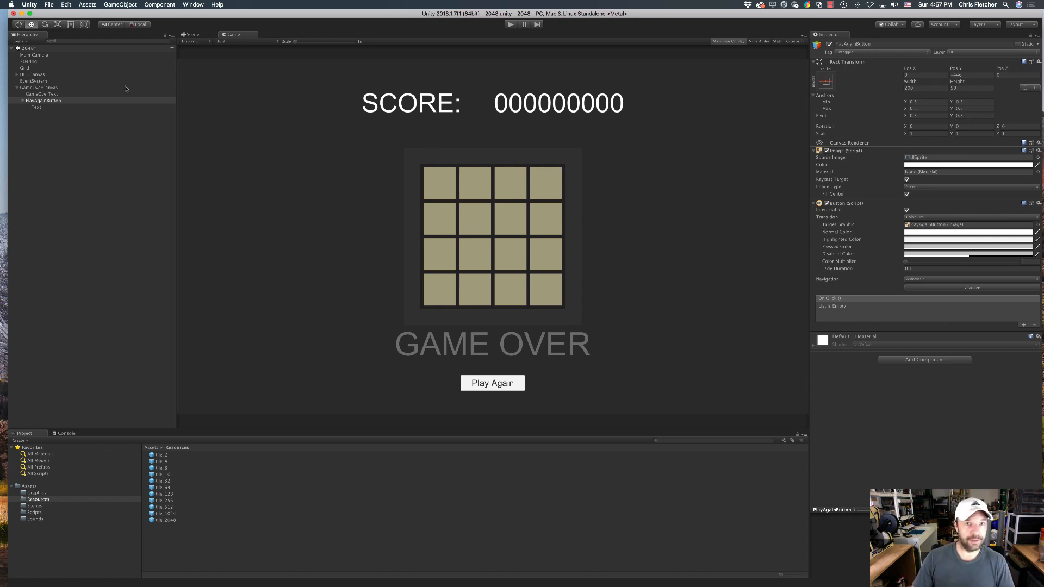
{"action": "left_click", "coordinate": [17, 88]}
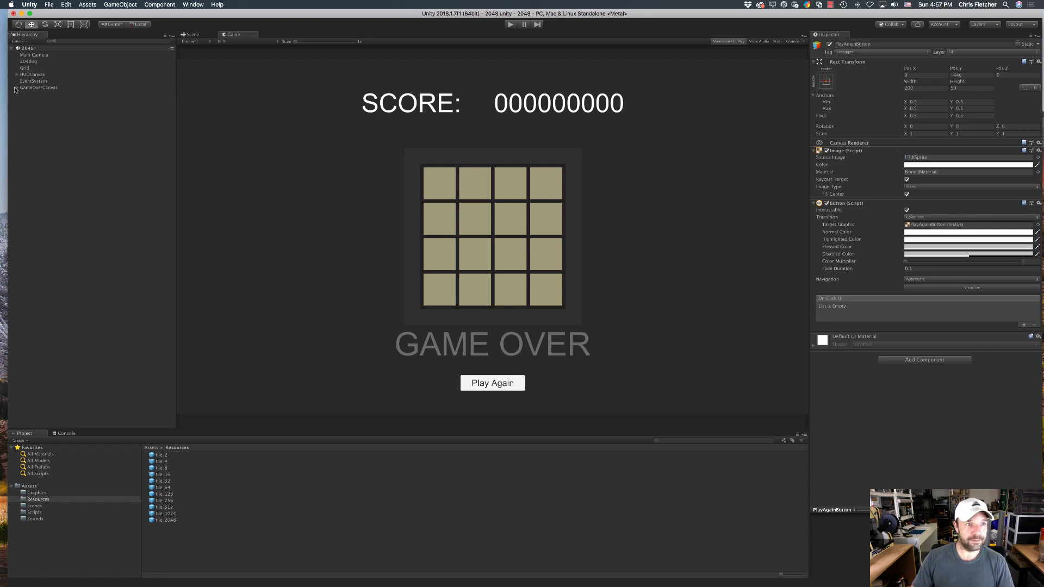
{"action": "left_click", "coordinate": [510, 23]}
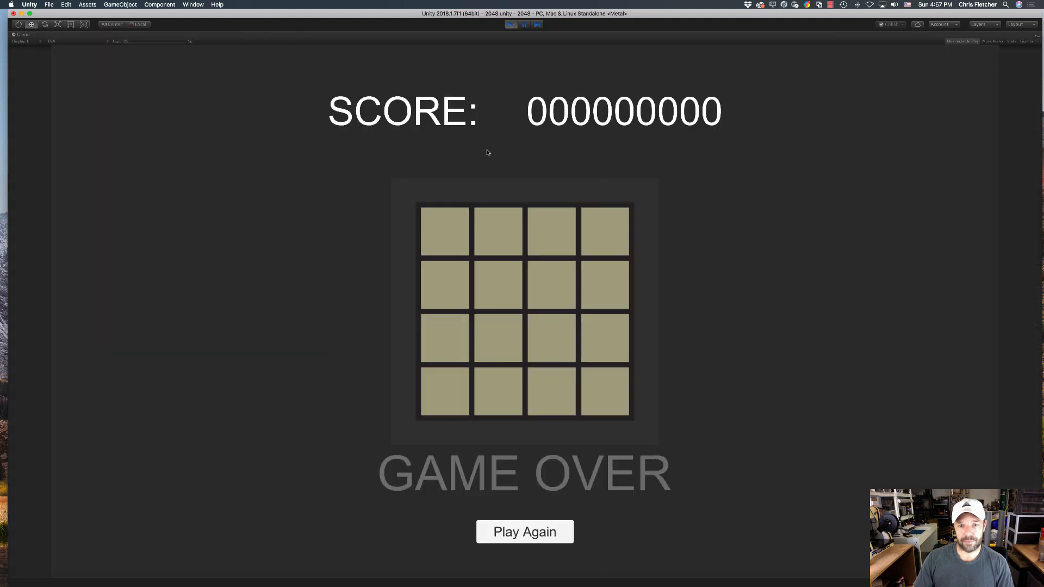
{"action": "left_click", "coordinate": [532, 537]}
{"action": "left_click", "coordinate": [532, 536]}
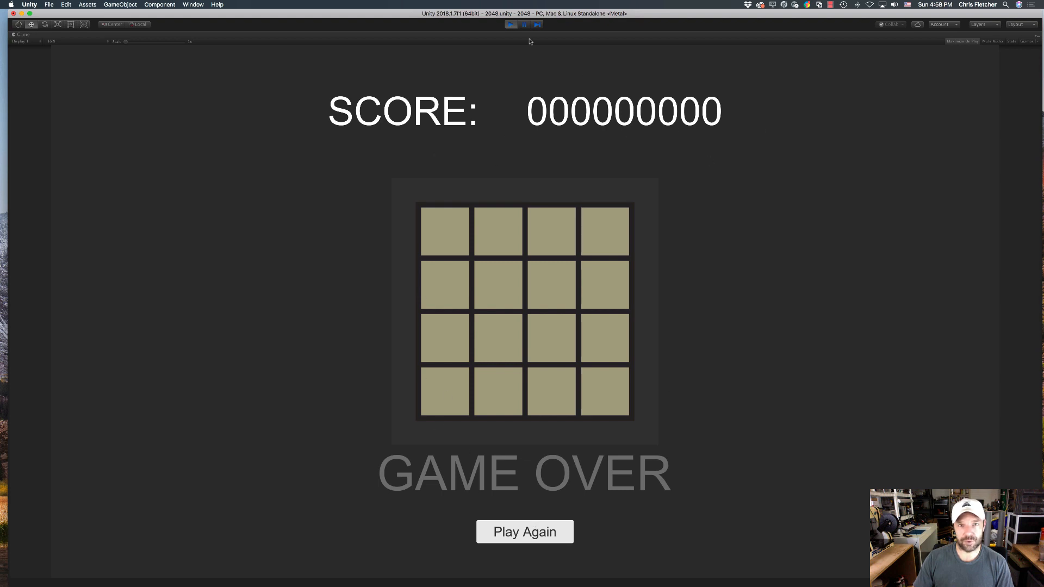
{"action": "left_click", "coordinate": [510, 24]}
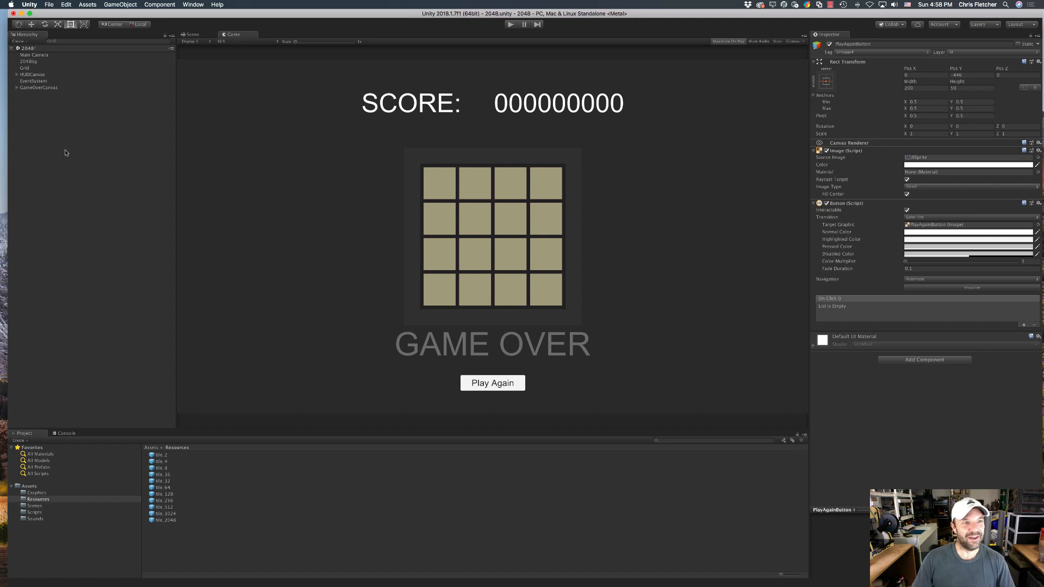
Step: Deactivate GameOverCanvas so the game-over text and Play Again button are hidden in the scene
{"action": "left_click", "coordinate": [36, 87]}
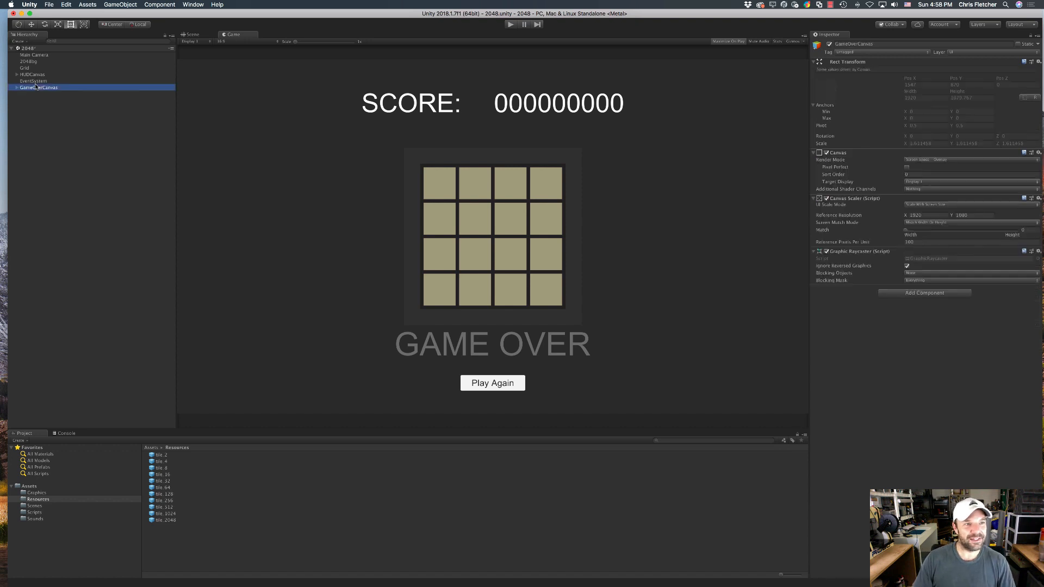
{"action": "left_click", "coordinate": [828, 44]}
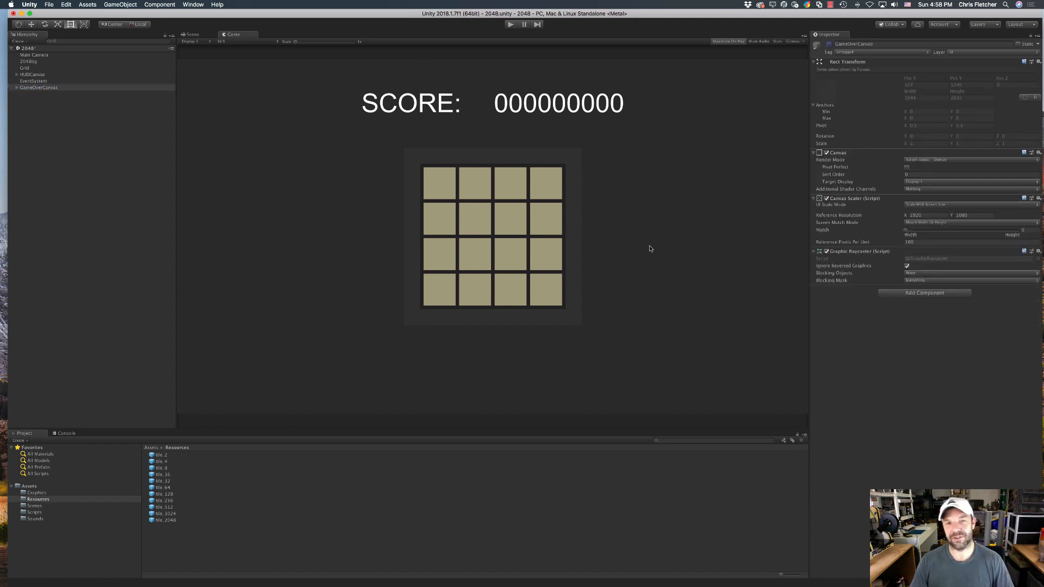